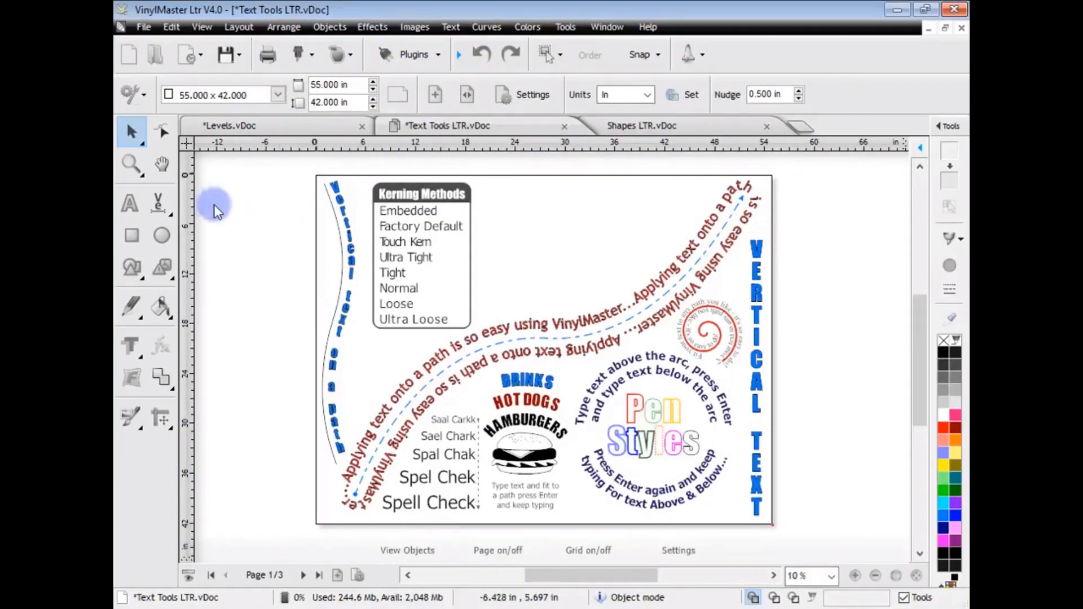
Marquee-zoom onto the Kerning Methods box and switch to the Text tool
{"action": "left_click", "coordinate": [132, 166]}
{"action": "left_click_drag", "start_coordinate": [373, 182], "coordinate": [508, 339]}
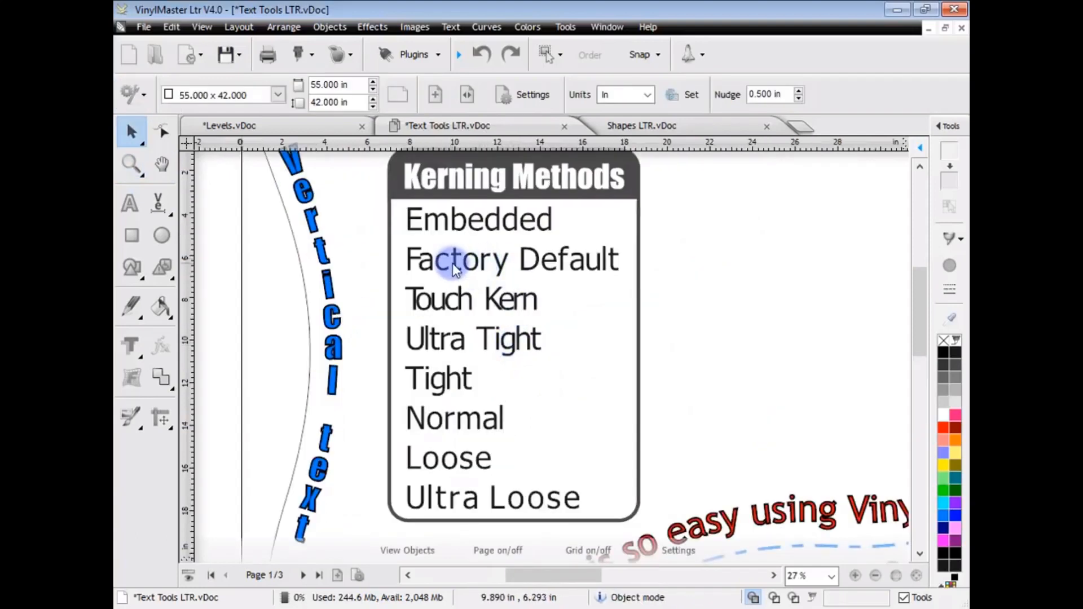
{"action": "left_click", "coordinate": [132, 206]}
Apply Ultra Loose kerning to the Factory Default line from the Text menu
{"action": "left_click", "coordinate": [438, 260]}
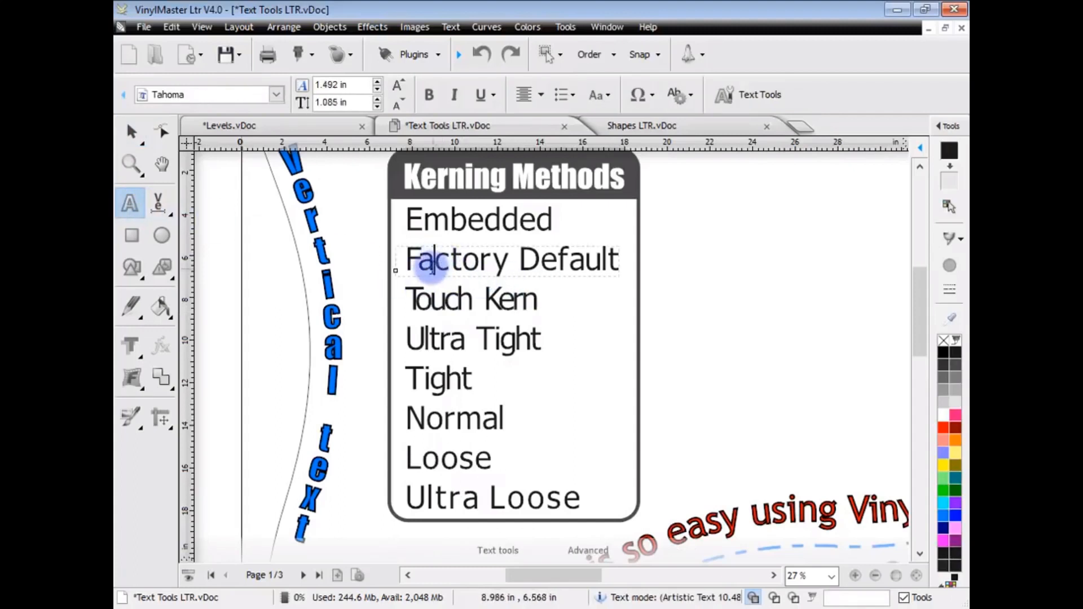
{"action": "left_click", "coordinate": [451, 26]}
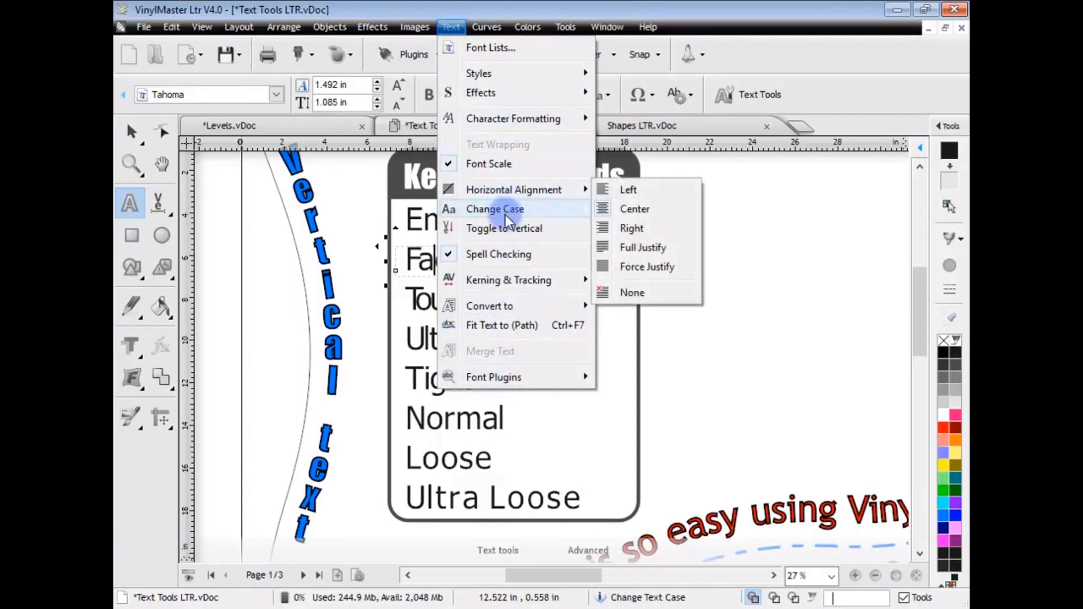
{"action": "mouse_move", "coordinate": [509, 279]}
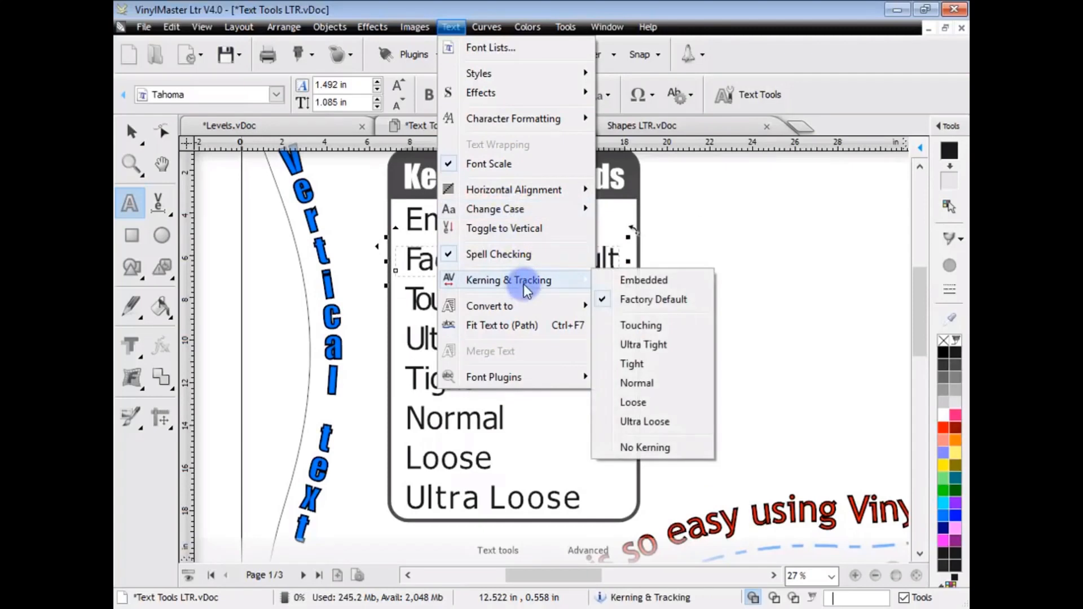
{"action": "left_click", "coordinate": [645, 422]}
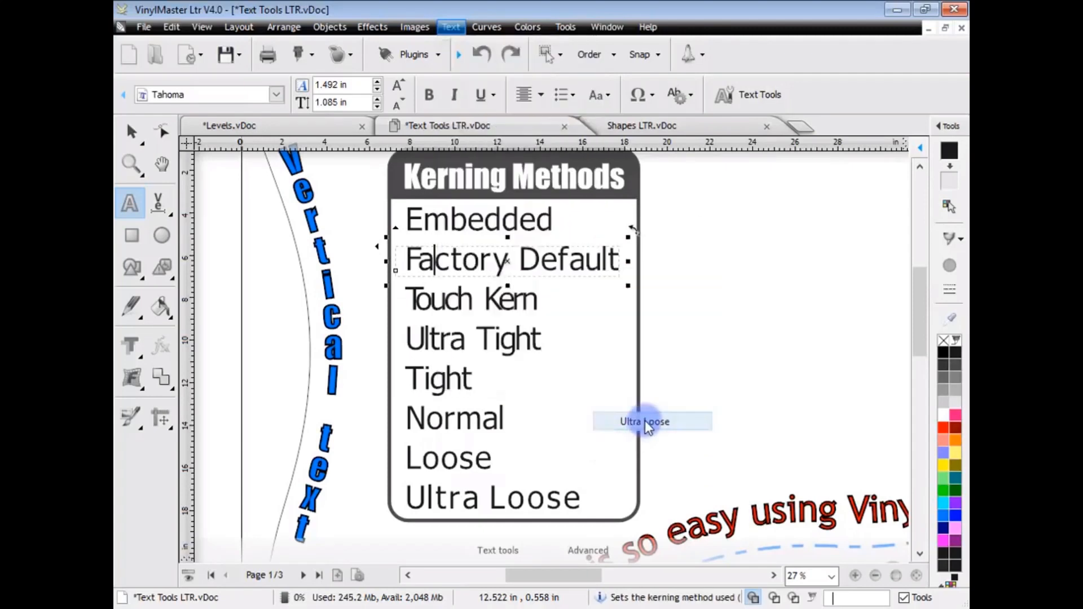
{"action": "left_click", "coordinate": [455, 269]}
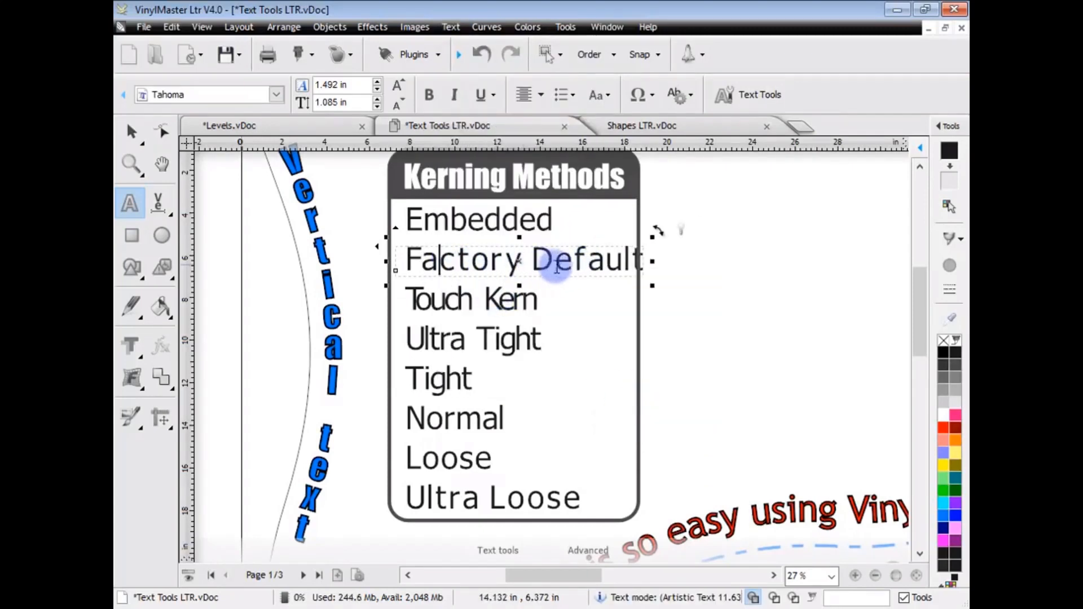
{"action": "left_click_drag", "start_coordinate": [921, 274], "coordinate": [916, 339]}
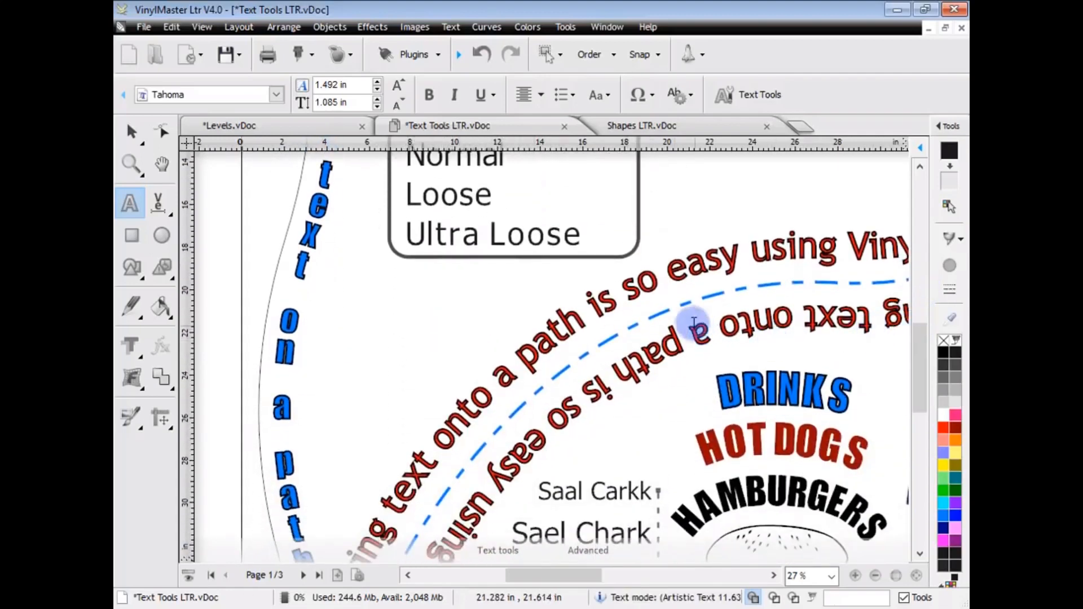
Set the phrase up to 'VinylMaster' in AR CENA and slide the path text's start node along the curve
{"action": "left_click", "coordinate": [684, 308]}
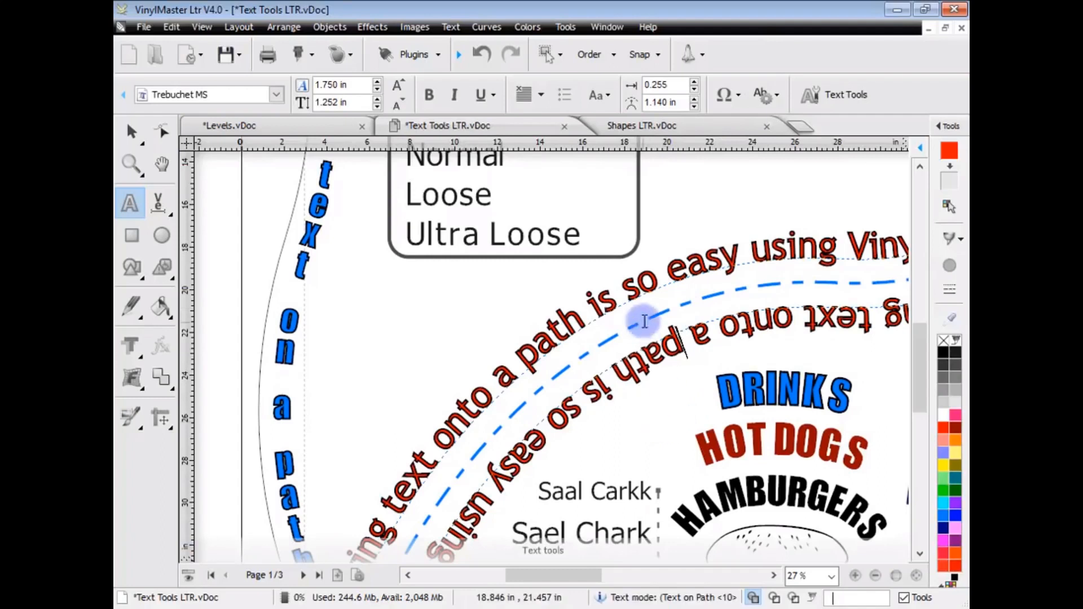
{"action": "left_click_drag", "start_coordinate": [629, 298], "coordinate": [620, 307]}
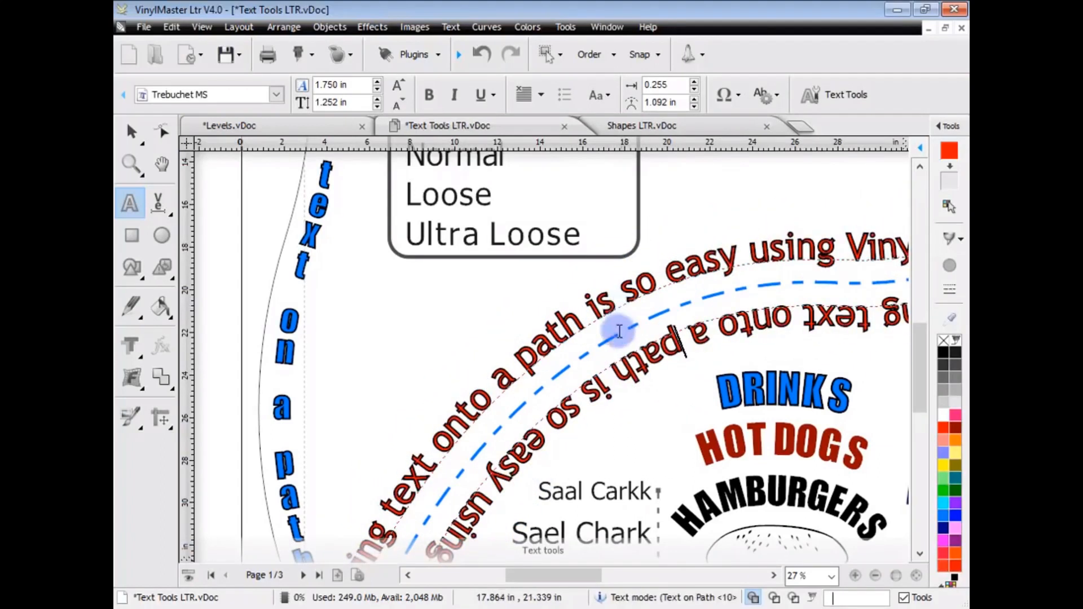
{"action": "scroll", "coordinate": [618, 294], "scroll_direction": "down", "scroll_amount": 1}
{"action": "scroll", "coordinate": [613, 354], "scroll_direction": "down", "scroll_amount": 1}
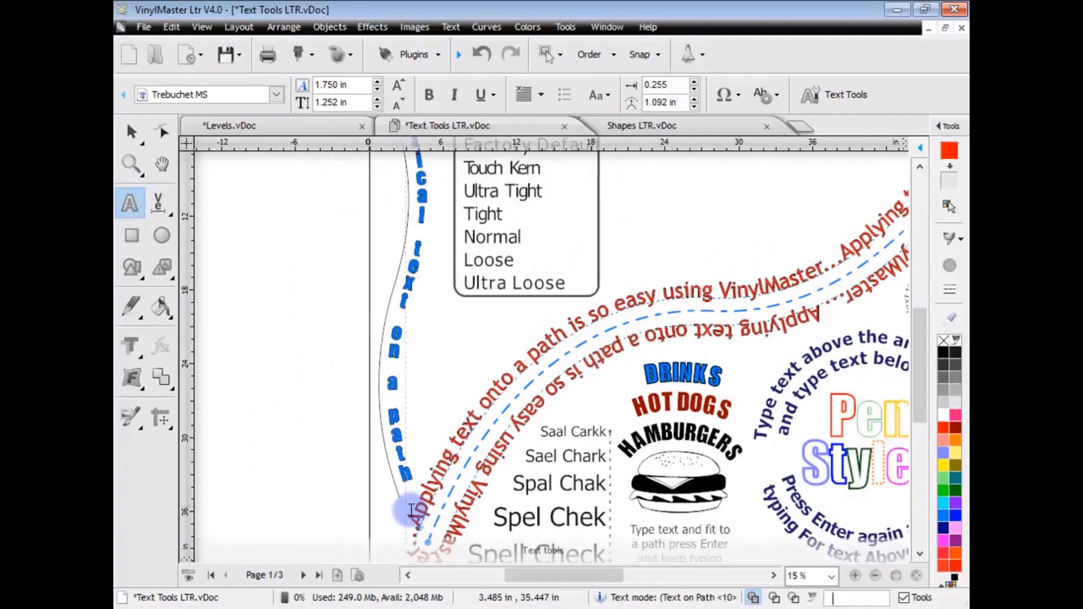
{"action": "left_click_drag", "start_coordinate": [413, 522], "coordinate": [811, 272]}
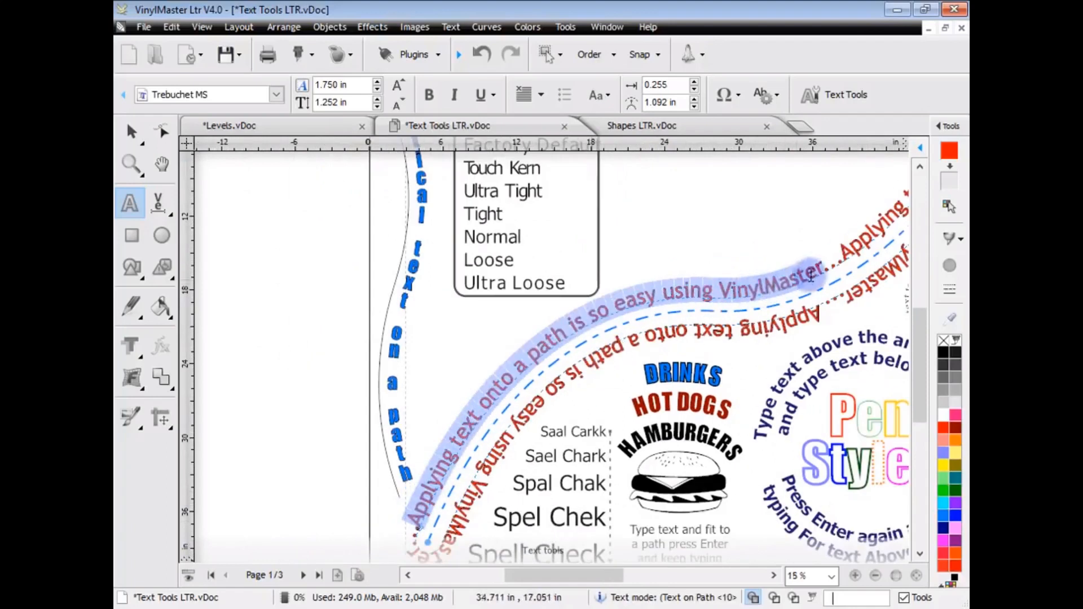
{"action": "left_click", "coordinate": [280, 91]}
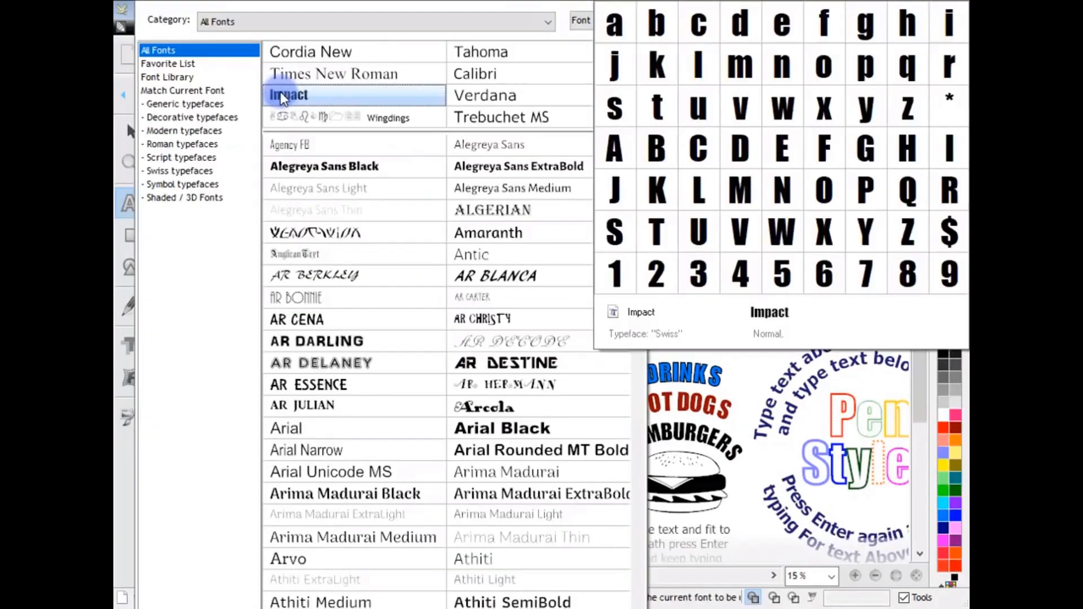
{"action": "left_click", "coordinate": [360, 319]}
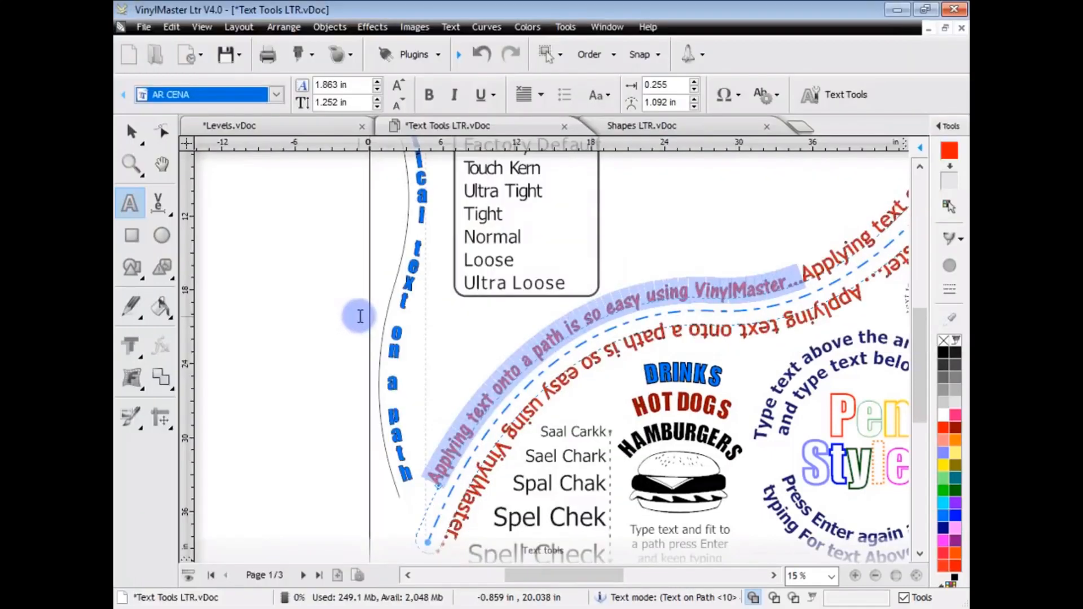
{"action": "left_click", "coordinate": [434, 507]}
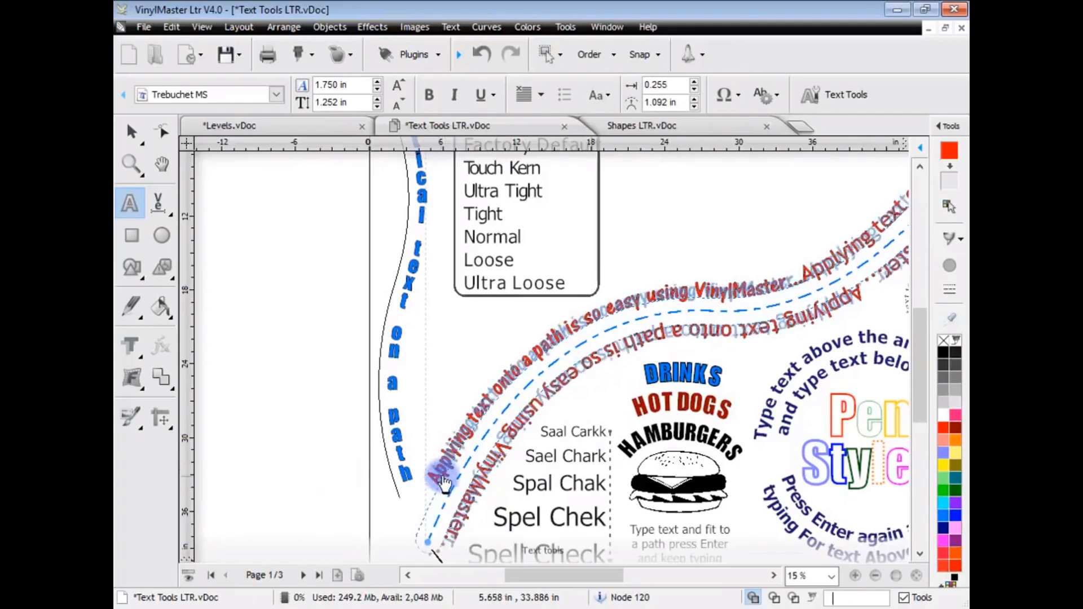
{"action": "mouse_move", "coordinate": [440, 482]}
{"action": "left_mouse_down"}
{"action": "mouse_move", "coordinate": [748, 304]}
{"action": "mouse_move", "coordinate": [474, 423]}
{"action": "left_mouse_up"}
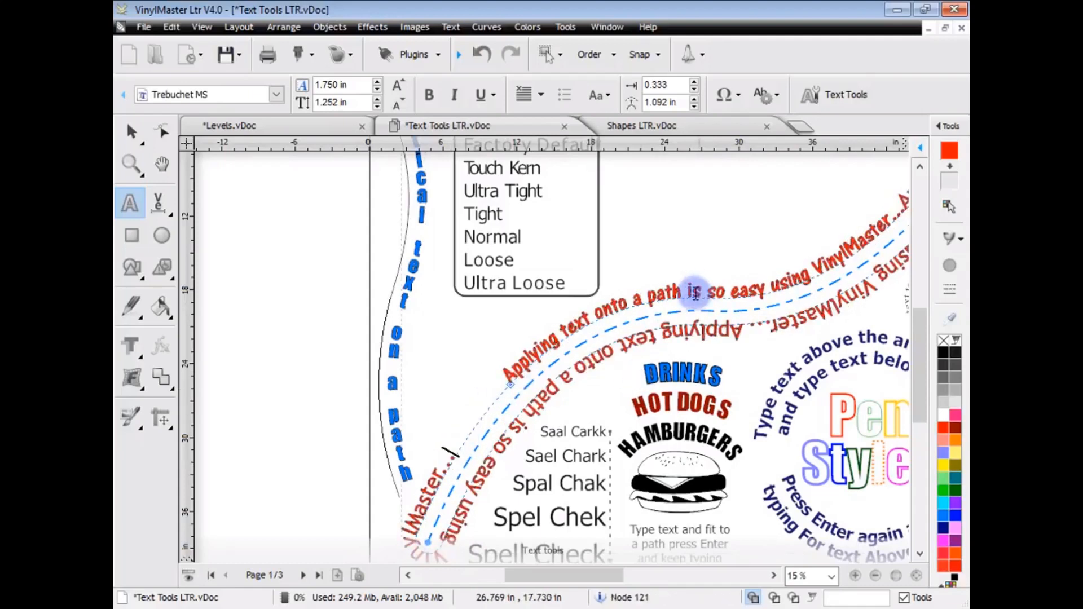
{"action": "scroll", "coordinate": [800, 347], "scroll_direction": "down", "scroll_amount": 1}
{"action": "scroll", "coordinate": [800, 347], "scroll_direction": "down", "scroll_amount": 1}
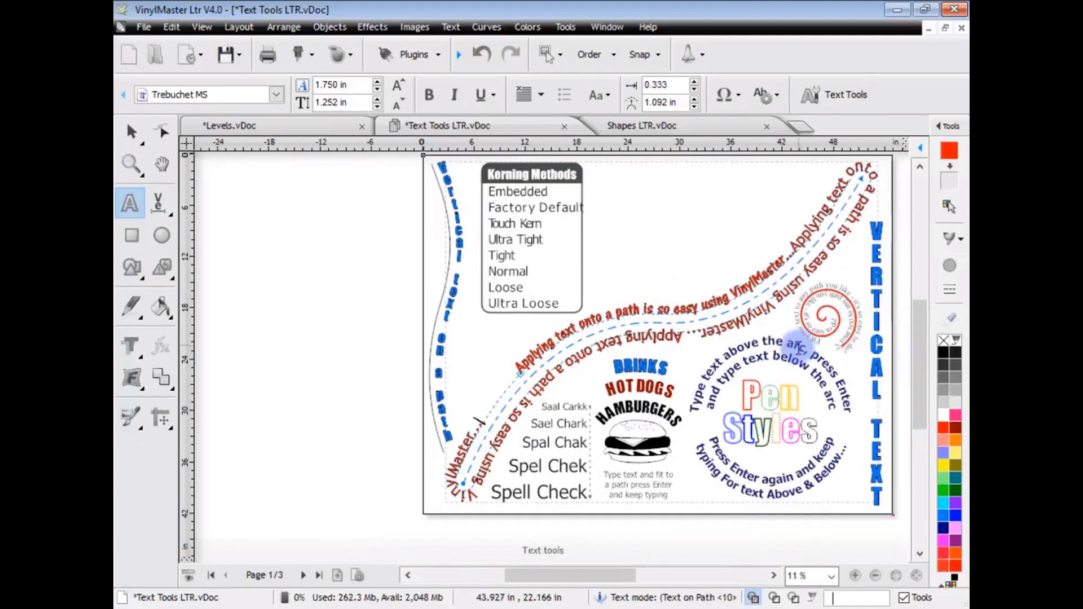
Zoom onto Pen Styles and set the inner 'and type text below the arc' line in a serif capitals font
{"action": "left_click", "coordinate": [132, 164]}
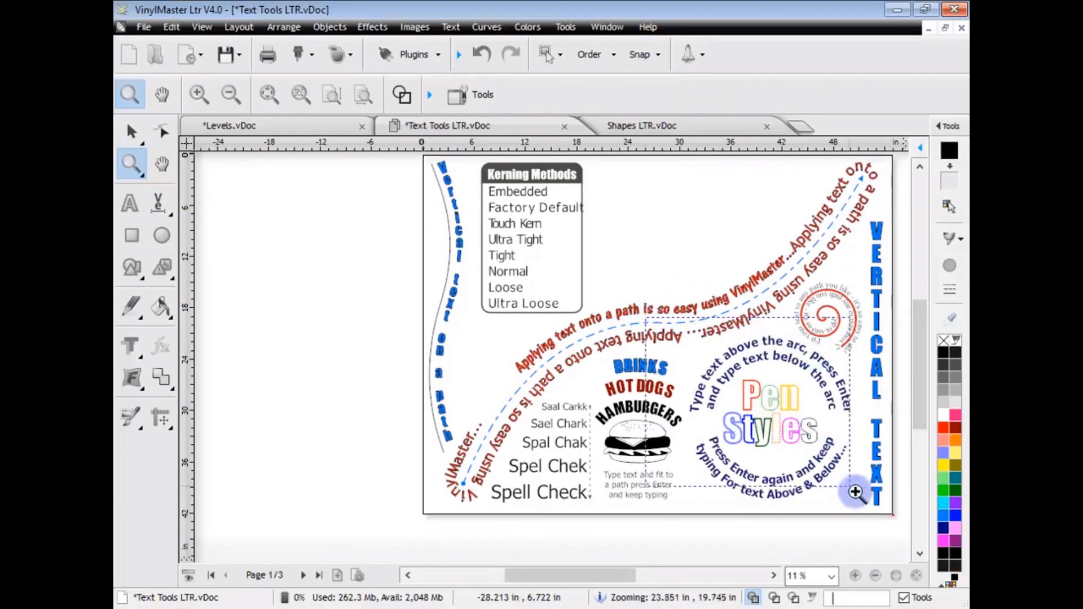
{"action": "left_click_drag", "start_coordinate": [644, 313], "coordinate": [889, 516]}
{"action": "left_click", "coordinate": [130, 203]}
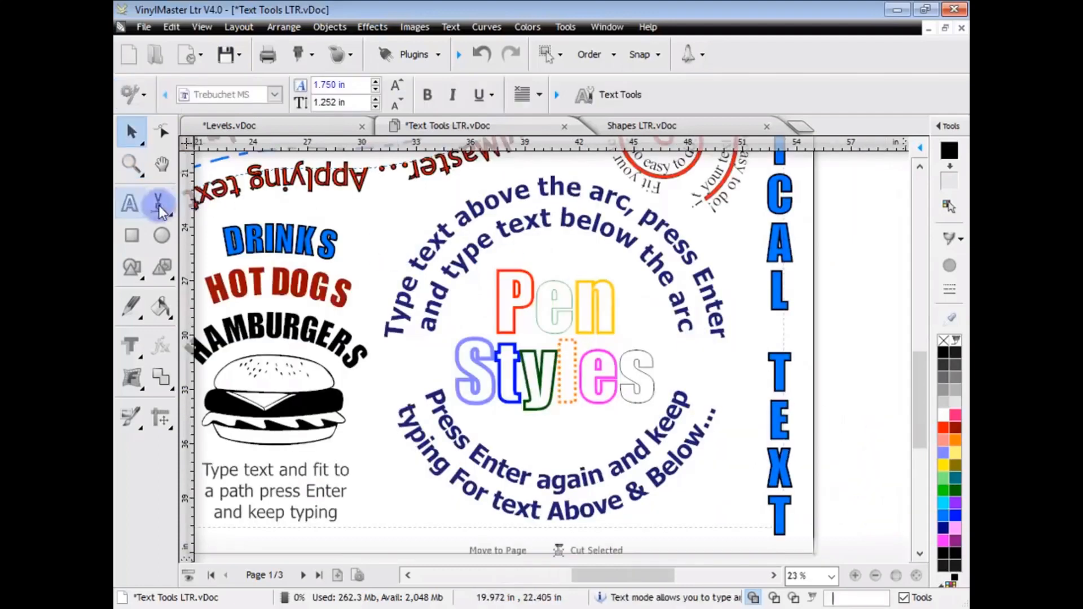
{"action": "left_click", "coordinate": [573, 222]}
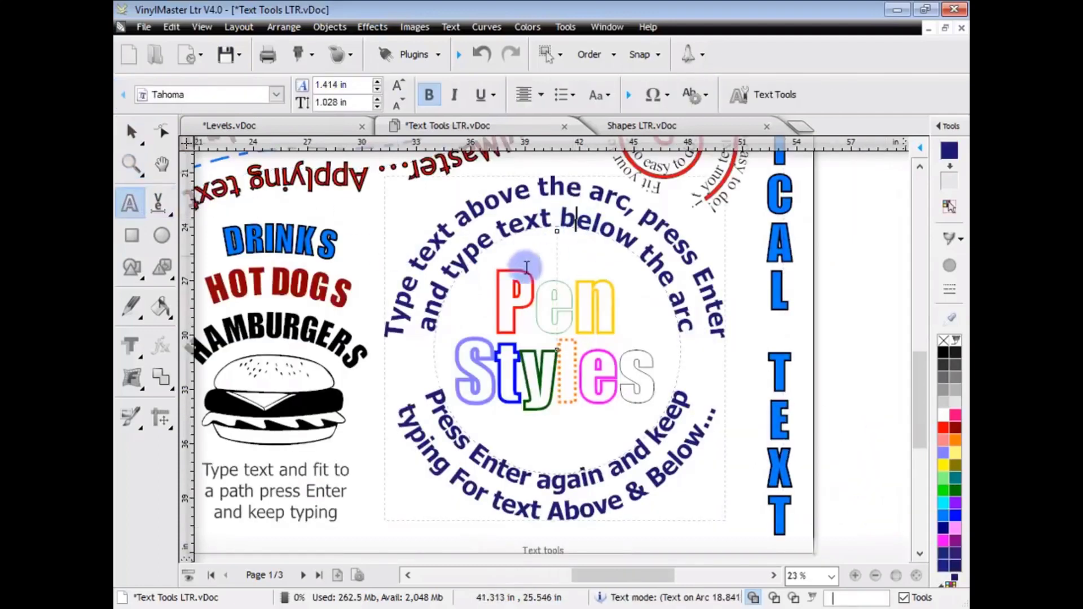
{"action": "double_click", "coordinate": [435, 305]}
{"action": "left_click_drag", "start_coordinate": [428, 328], "coordinate": [687, 313]}
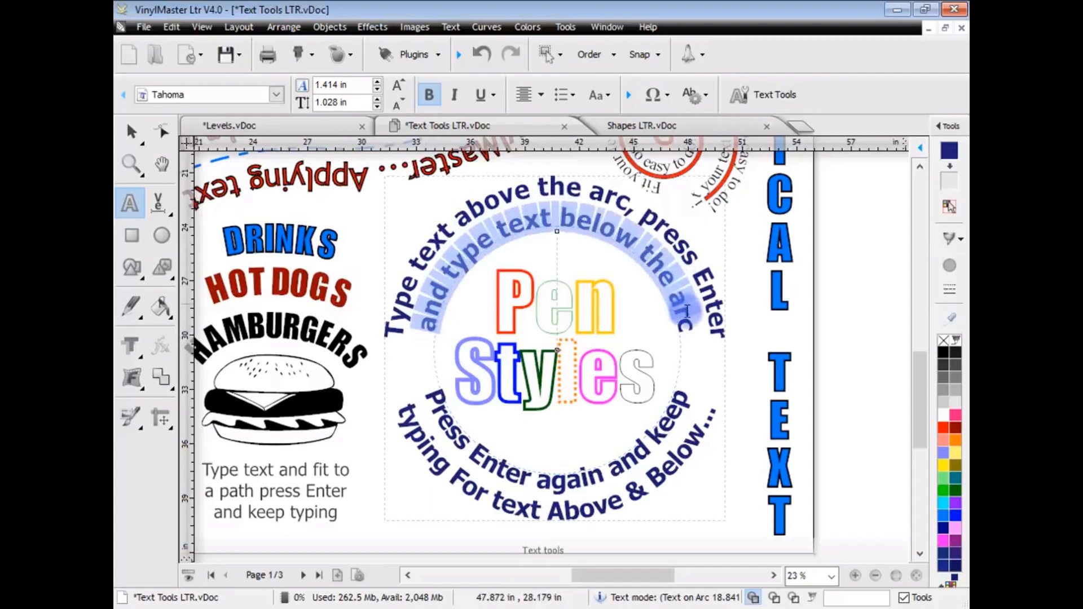
{"action": "left_click", "coordinate": [277, 96]}
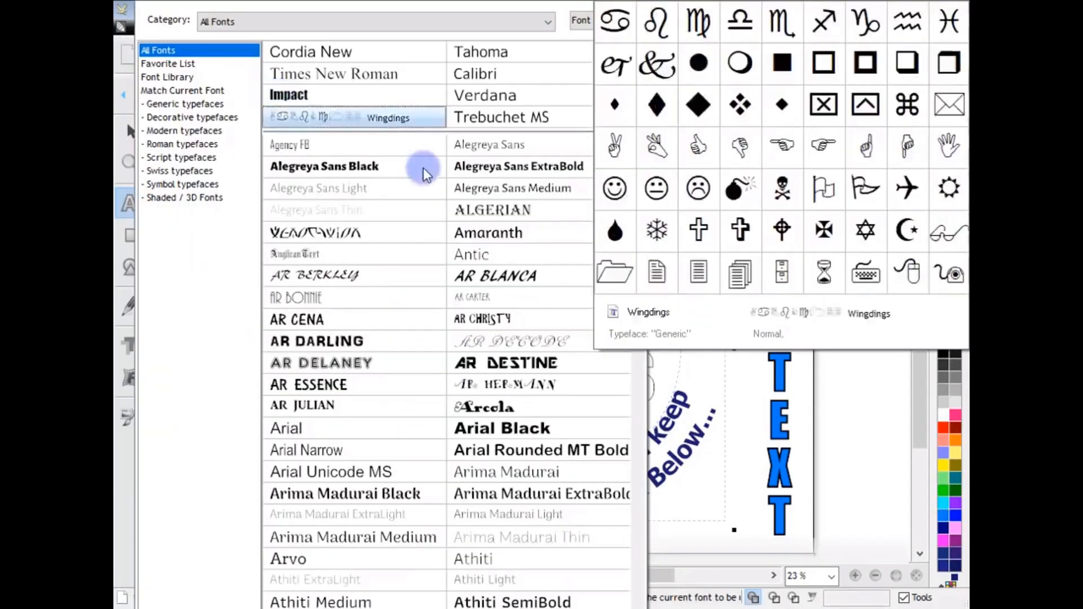
{"action": "left_click", "coordinate": [126, 121]}
{"action": "key", "text": "Down"}
{"action": "left_click", "coordinate": [544, 208]}
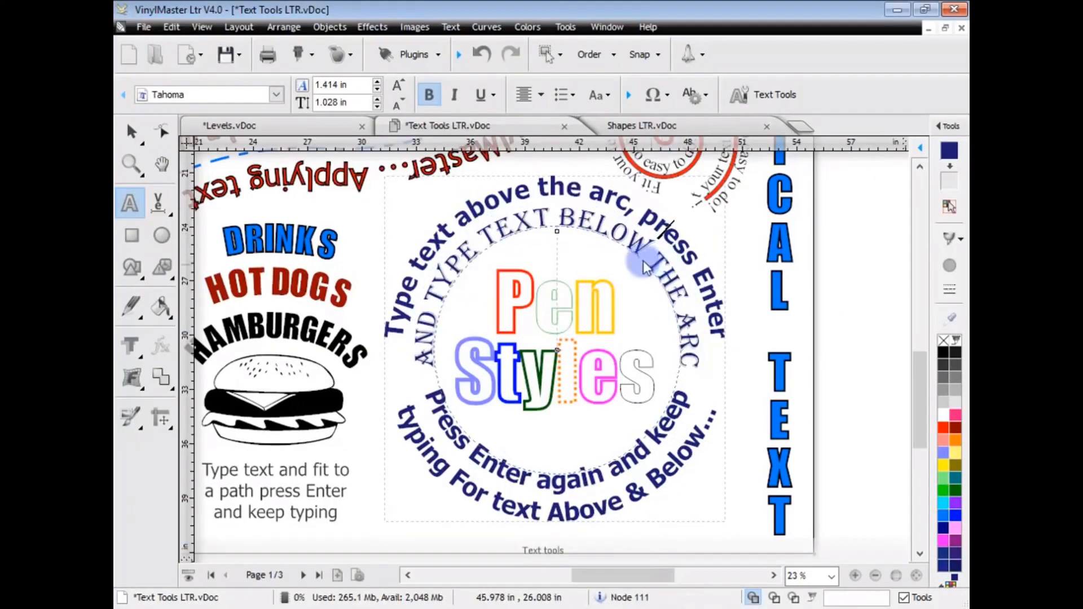
Rotate the circular arc text around its centre and settle it in place
{"action": "left_click", "coordinate": [543, 209]}
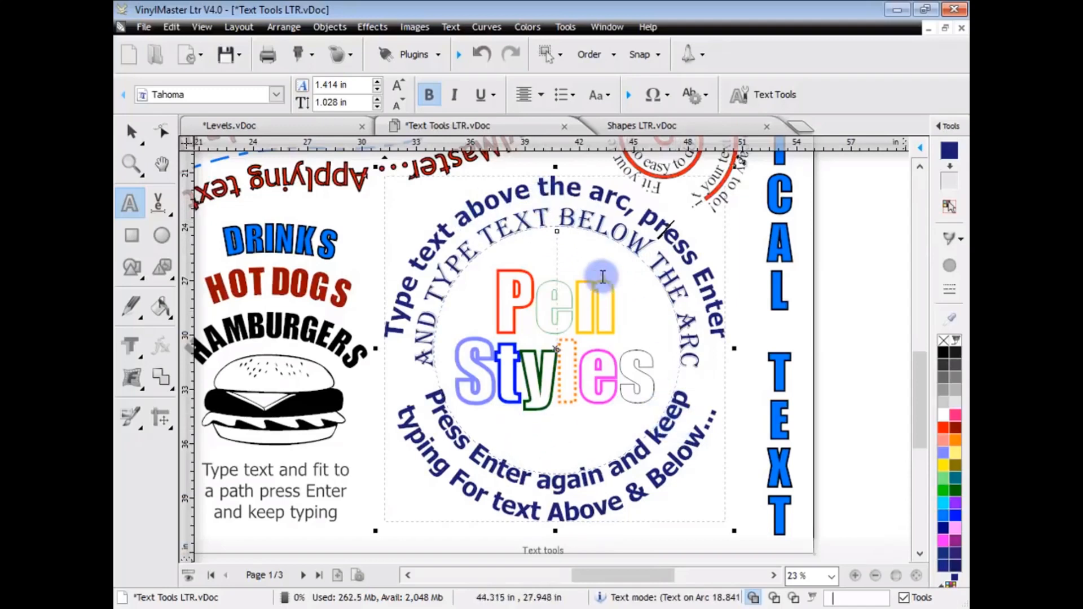
{"action": "left_click_drag", "start_coordinate": [558, 241], "coordinate": [580, 265]}
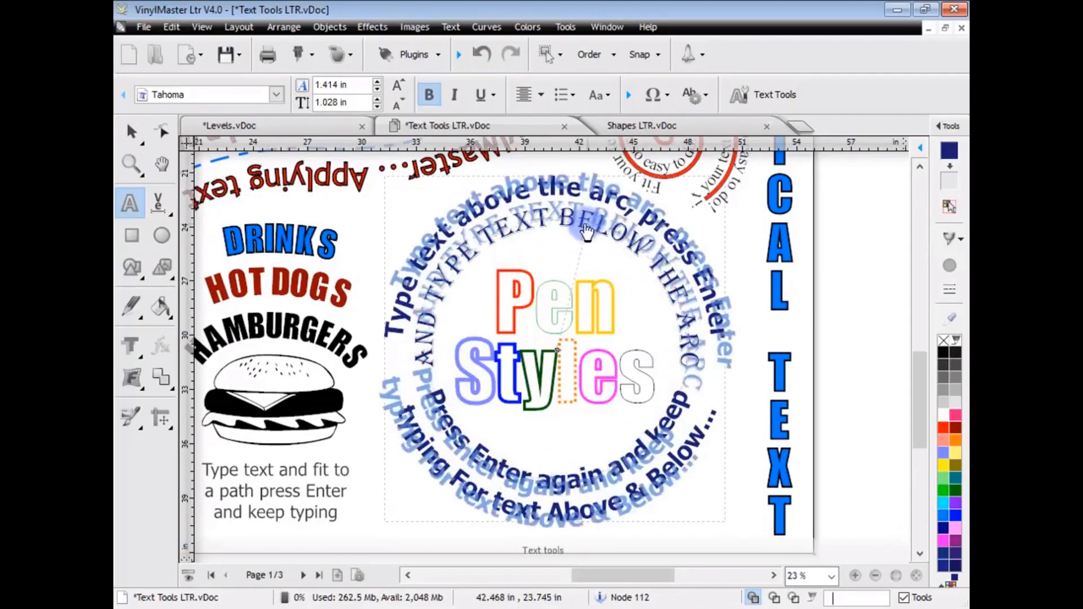
{"action": "left_click_drag", "start_coordinate": [580, 264], "coordinate": [518, 237]}
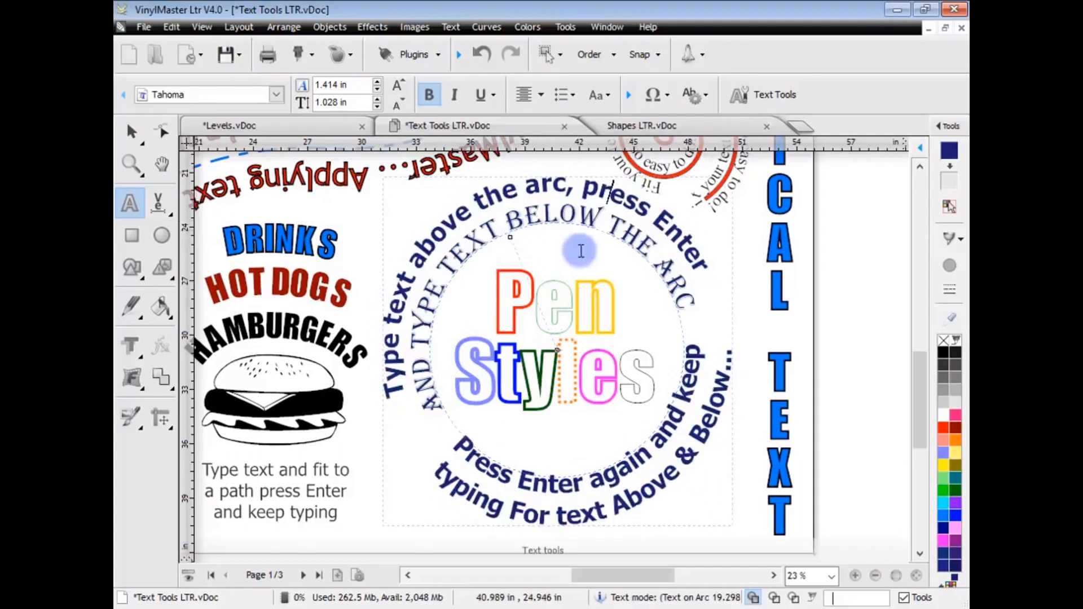
{"action": "left_click_drag", "start_coordinate": [653, 575], "coordinate": [584, 576]}
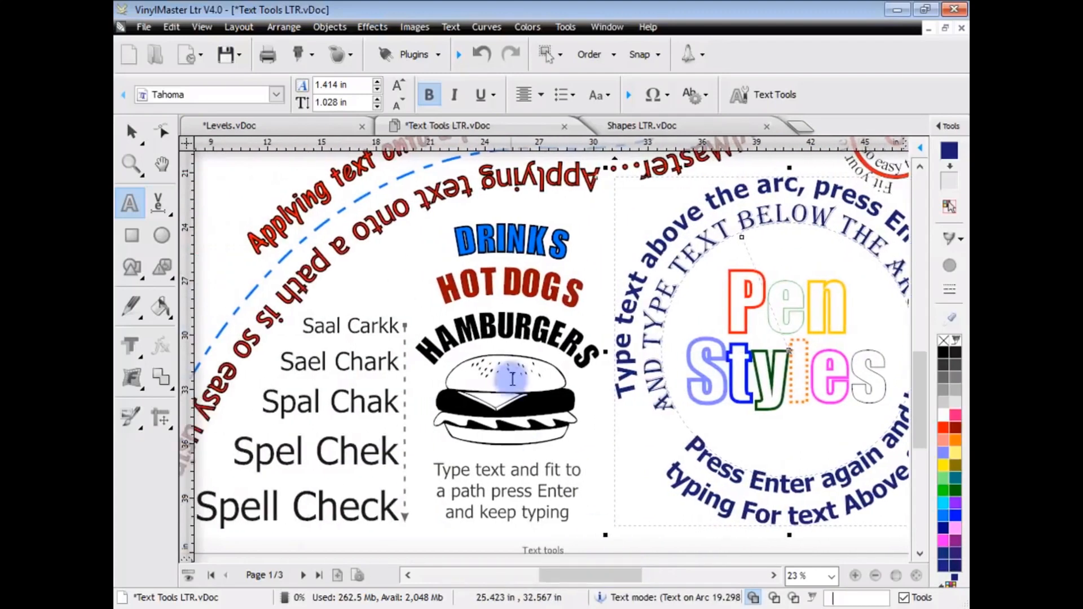
{"action": "left_click", "coordinate": [512, 329]}
{"action": "left_click_drag", "start_coordinate": [546, 343], "coordinate": [552, 337]}
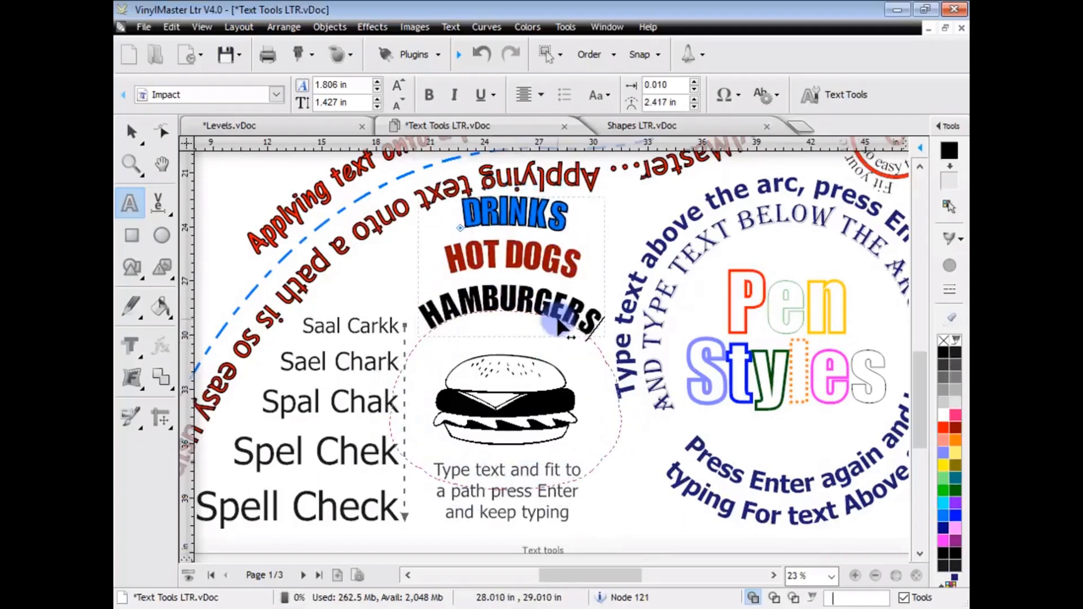
{"action": "left_click", "coordinate": [660, 542]}
{"action": "left_click_drag", "start_coordinate": [651, 575], "coordinate": [597, 573]}
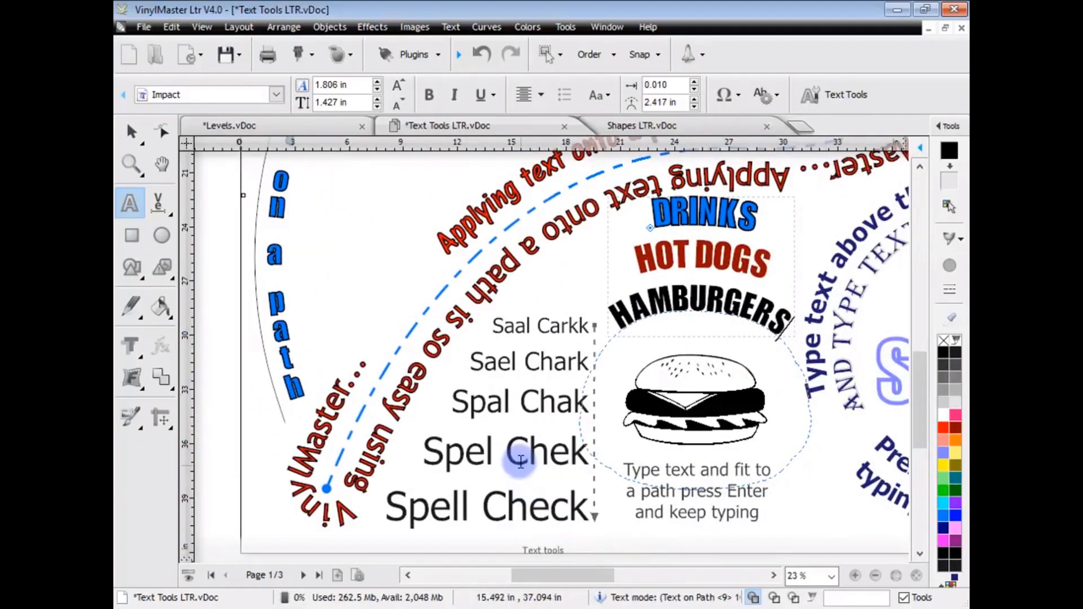
{"action": "left_click", "coordinate": [518, 451]}
{"action": "left_click", "coordinate": [474, 458]}
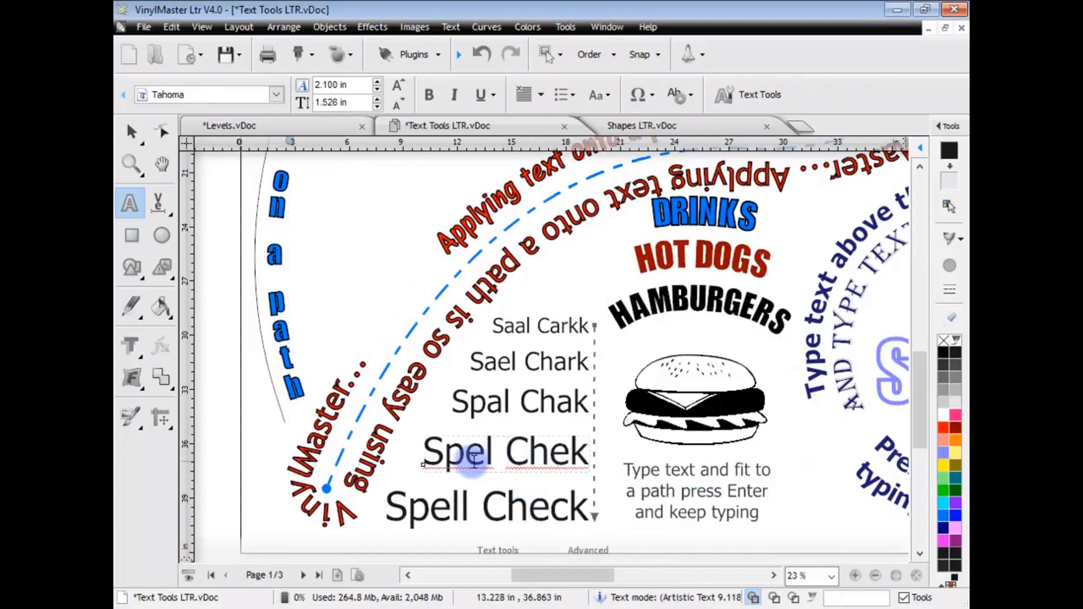
{"action": "left_click", "coordinate": [529, 404]}
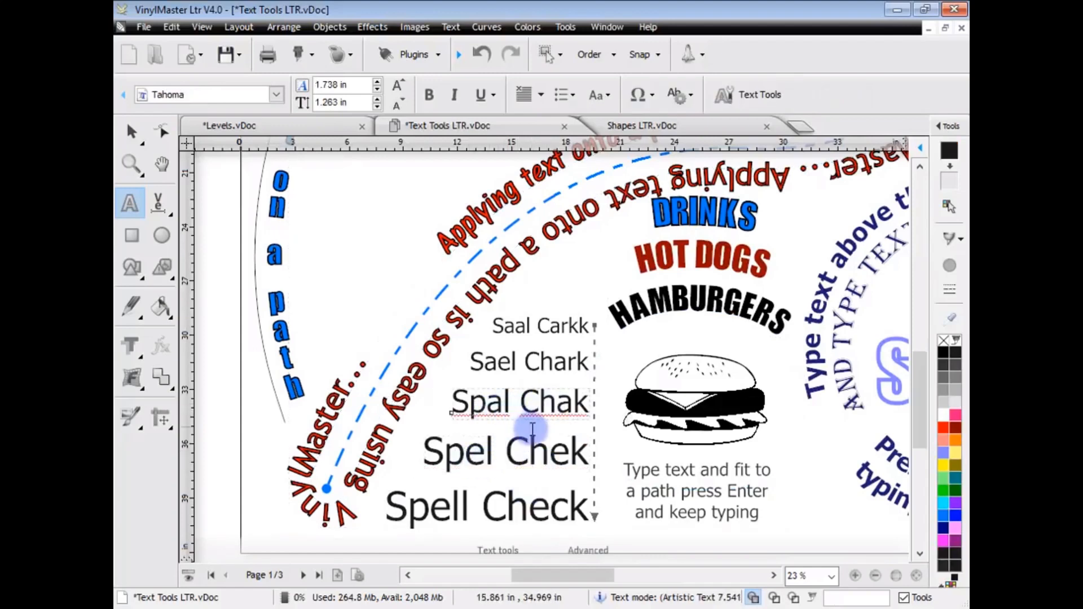
{"action": "left_click", "coordinate": [531, 451]}
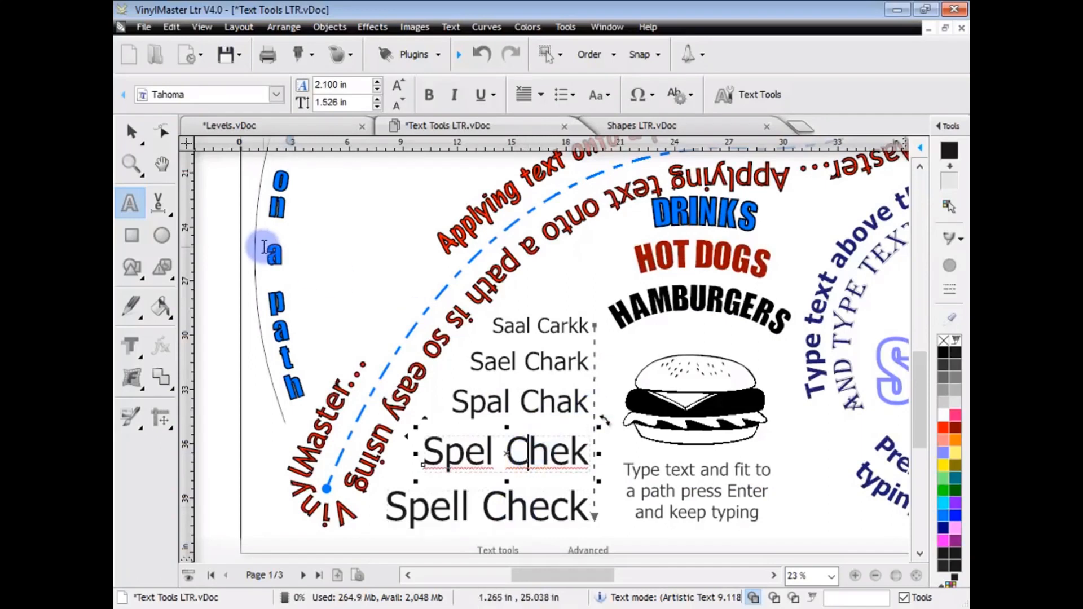
{"action": "left_click", "coordinate": [277, 258]}
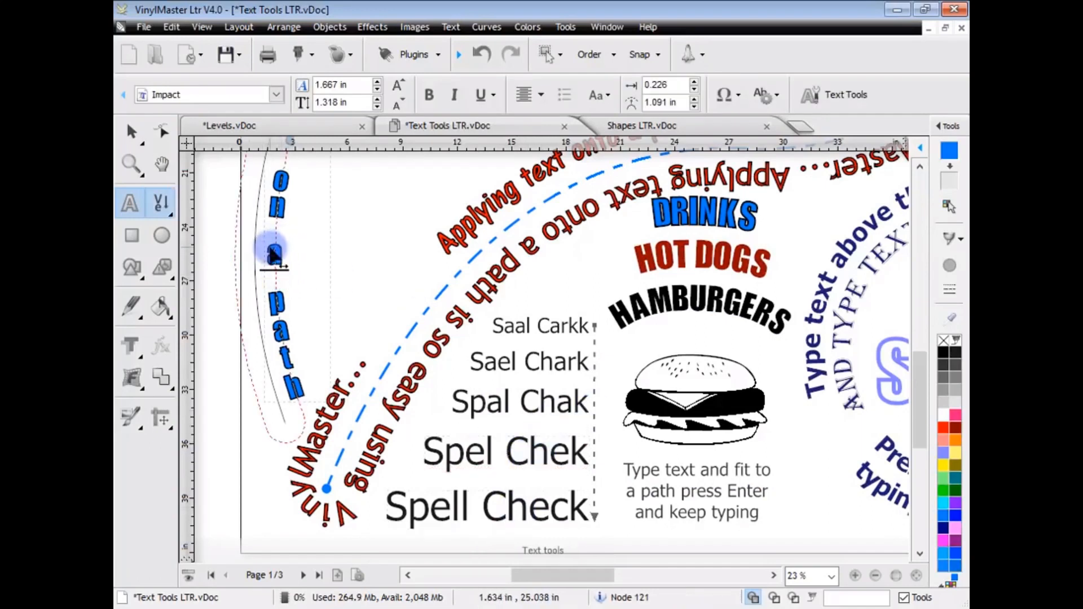
{"action": "scroll", "coordinate": [275, 254], "scroll_direction": "down", "scroll_amount": 1}
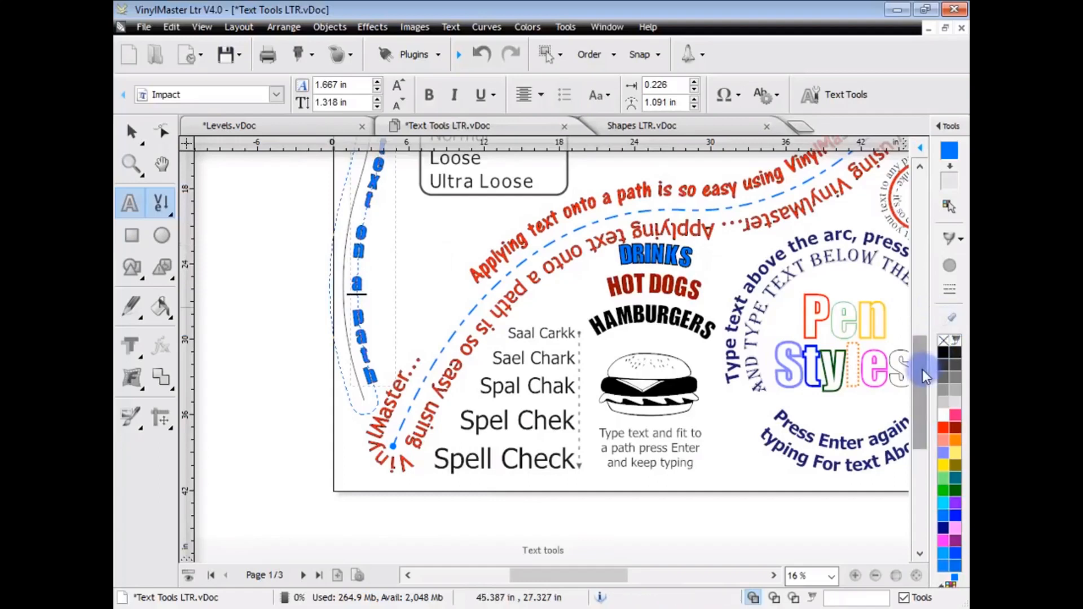
{"action": "left_click_drag", "start_coordinate": [925, 374], "coordinate": [925, 280]}
Slide the vertical path text to the top of its curve and show the Fast Hints help
{"action": "left_click", "coordinate": [366, 254]}
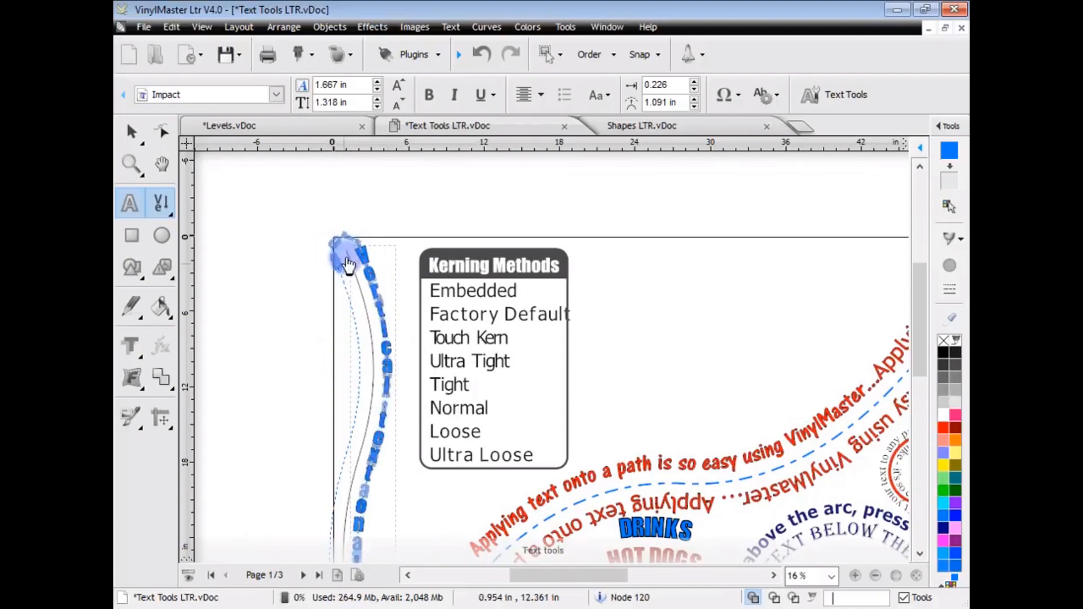
{"action": "left_click_drag", "start_coordinate": [348, 262], "coordinate": [372, 254]}
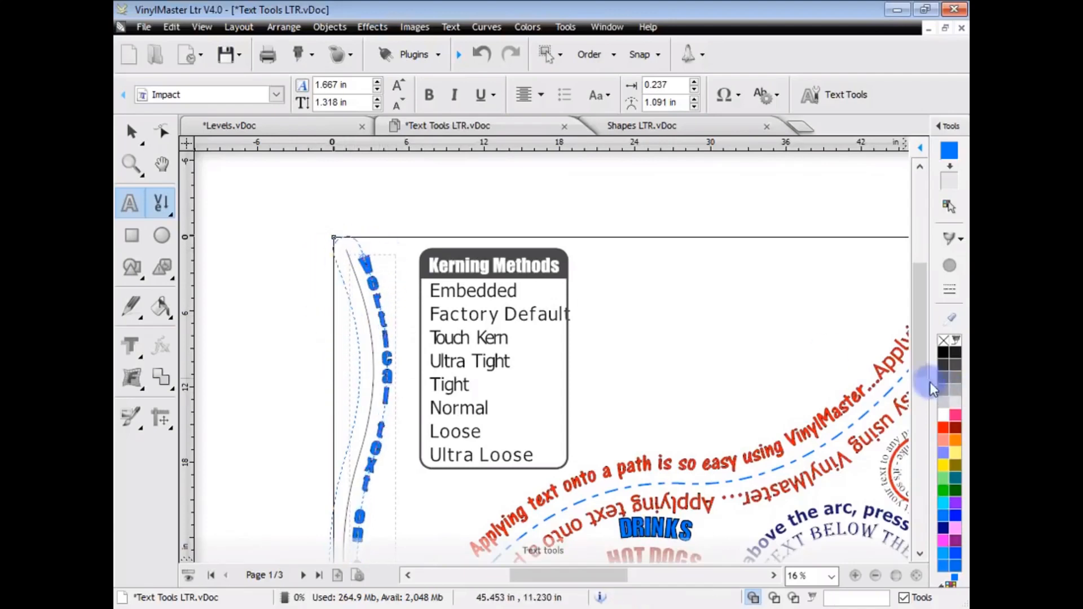
{"action": "left_click_drag", "start_coordinate": [920, 339], "coordinate": [919, 398]}
{"action": "left_click_drag", "start_coordinate": [575, 576], "coordinate": [631, 576]}
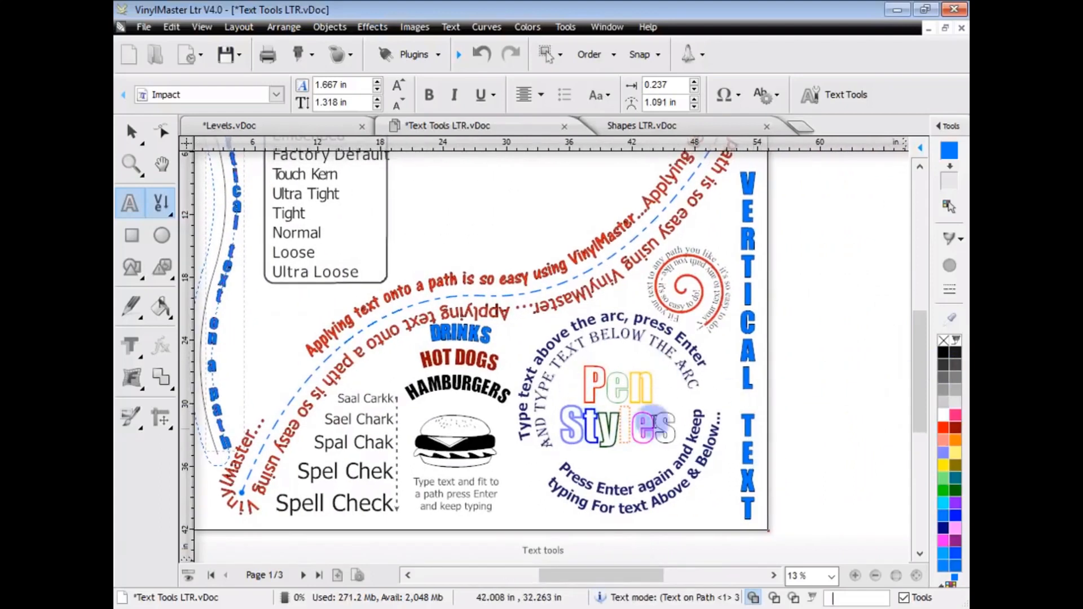
{"action": "left_click", "coordinate": [943, 126]}
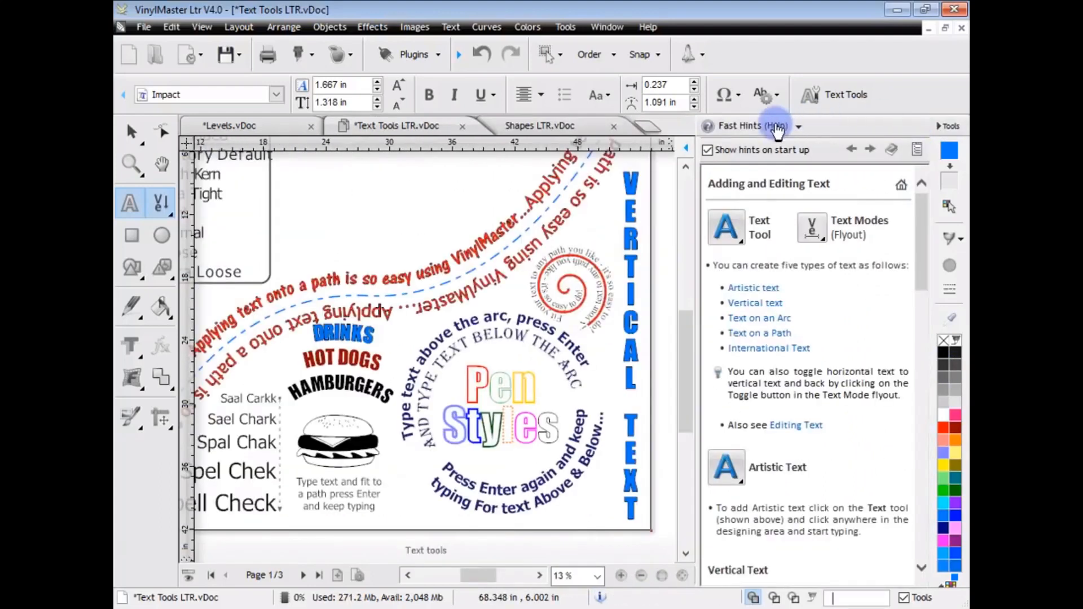
Show the Pen settings panel, zoom onto Pen Styles and select the letter P
{"action": "left_click", "coordinate": [776, 128]}
{"action": "left_click", "coordinate": [770, 161]}
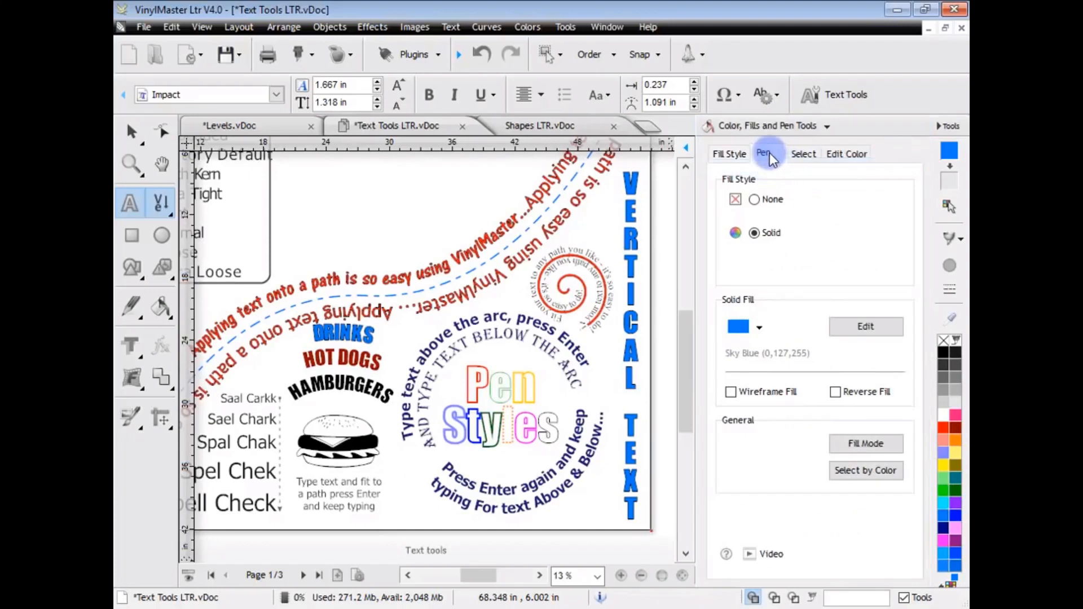
{"action": "left_click", "coordinate": [771, 159]}
{"action": "left_click", "coordinate": [130, 167]}
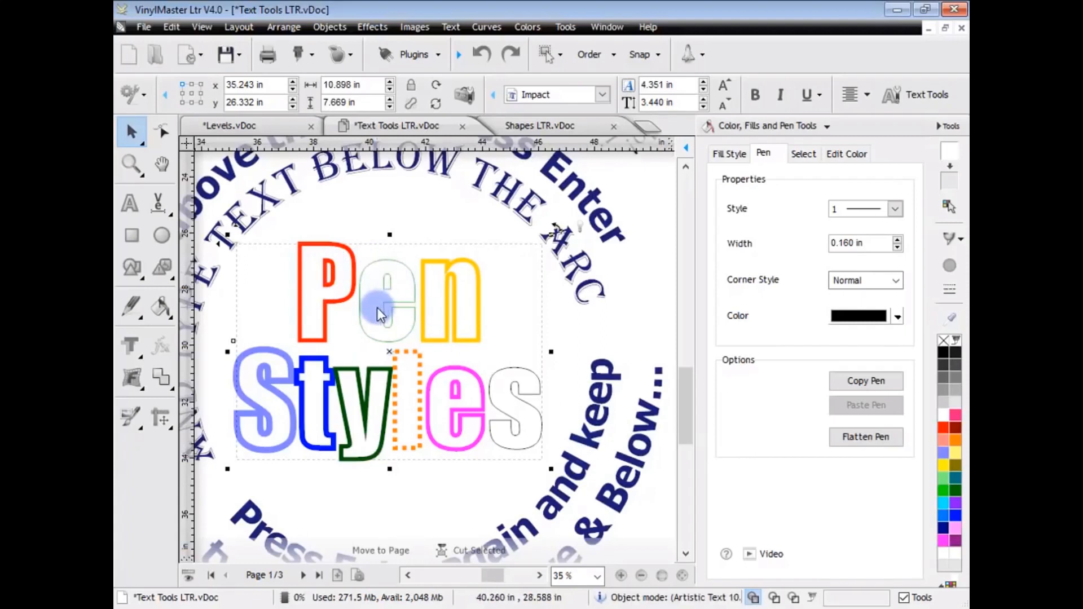
{"action": "left_click", "coordinate": [130, 204]}
{"action": "left_click", "coordinate": [309, 266]}
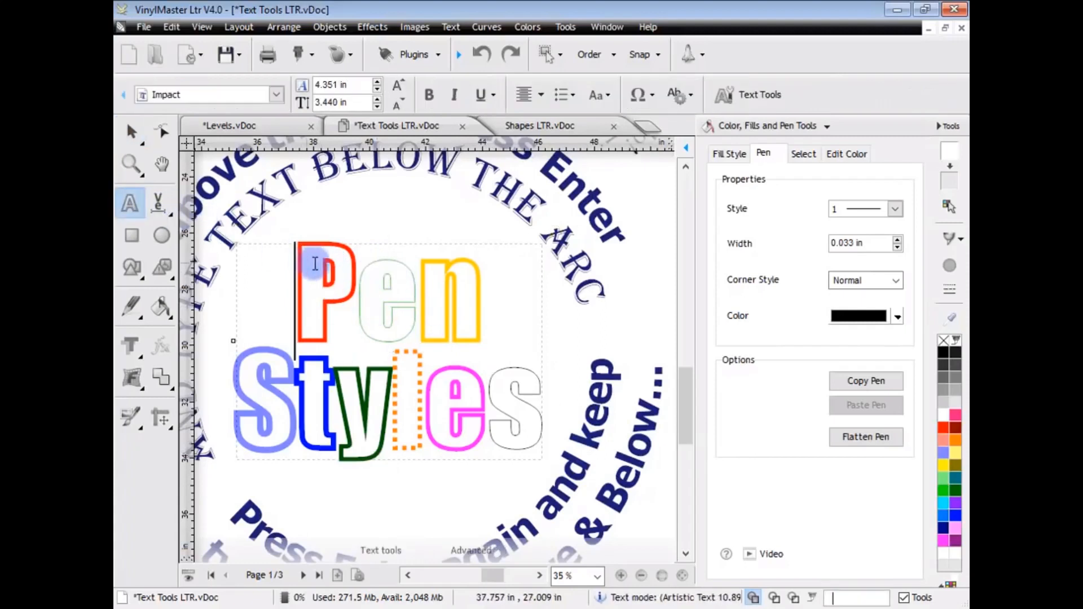
{"action": "left_click_drag", "start_coordinate": [304, 265], "coordinate": [353, 264]}
Give the P a sky-blue outline, dotted Style 2, width 0.174 in
{"action": "left_click", "coordinate": [865, 320]}
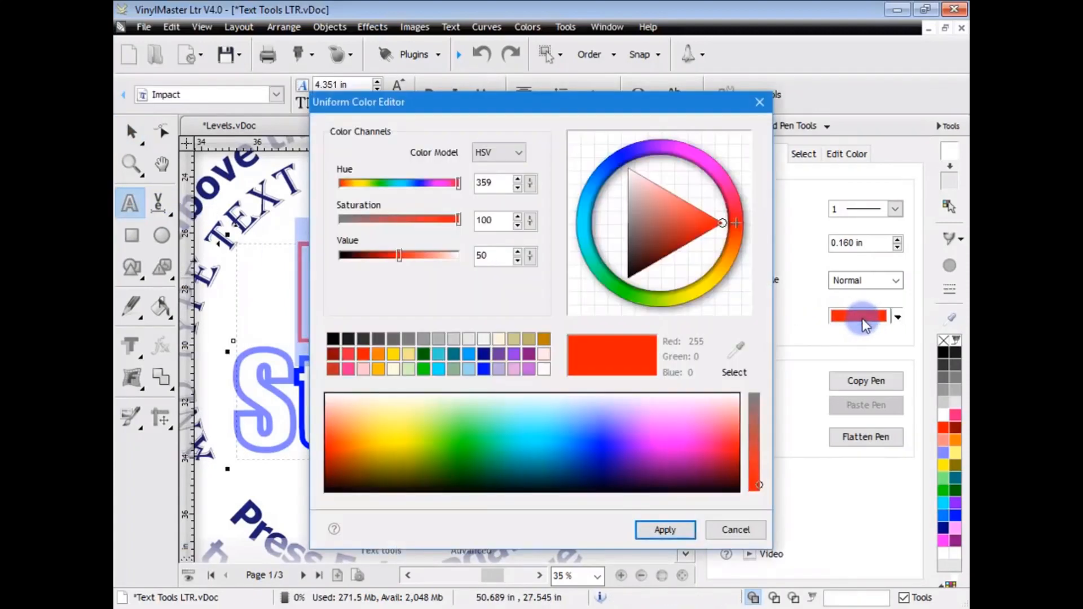
{"action": "left_click", "coordinate": [529, 416]}
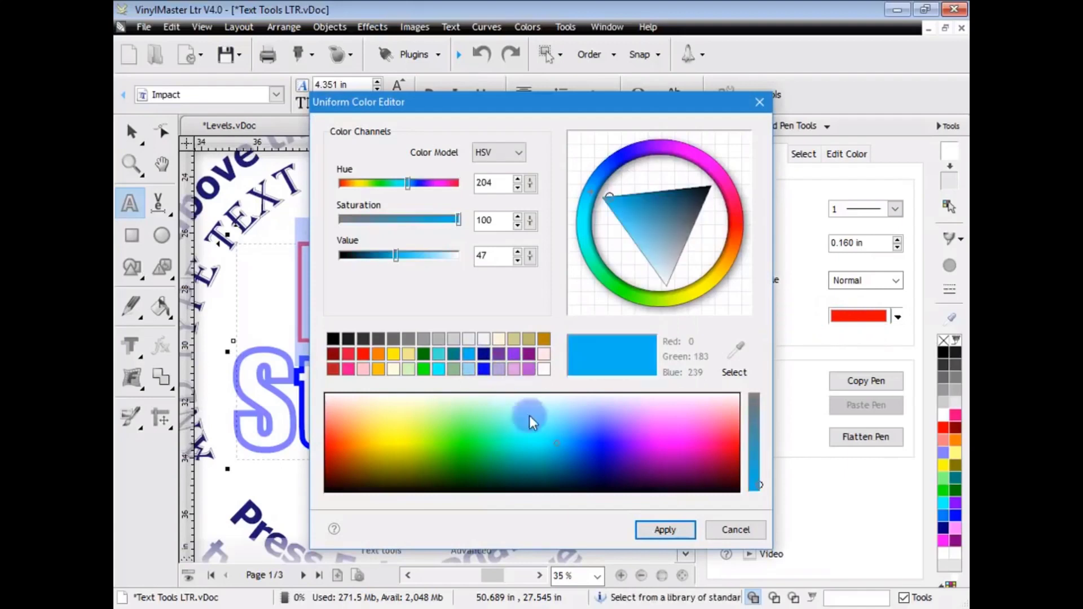
{"action": "left_click", "coordinate": [666, 528]}
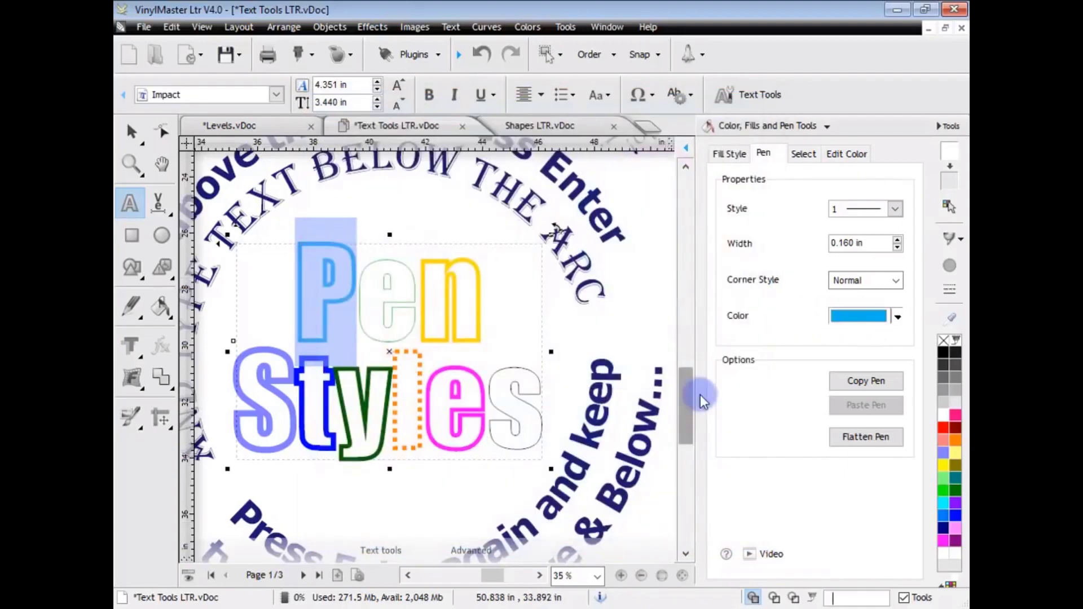
{"action": "left_click", "coordinate": [895, 208]}
{"action": "left_click", "coordinate": [863, 253]}
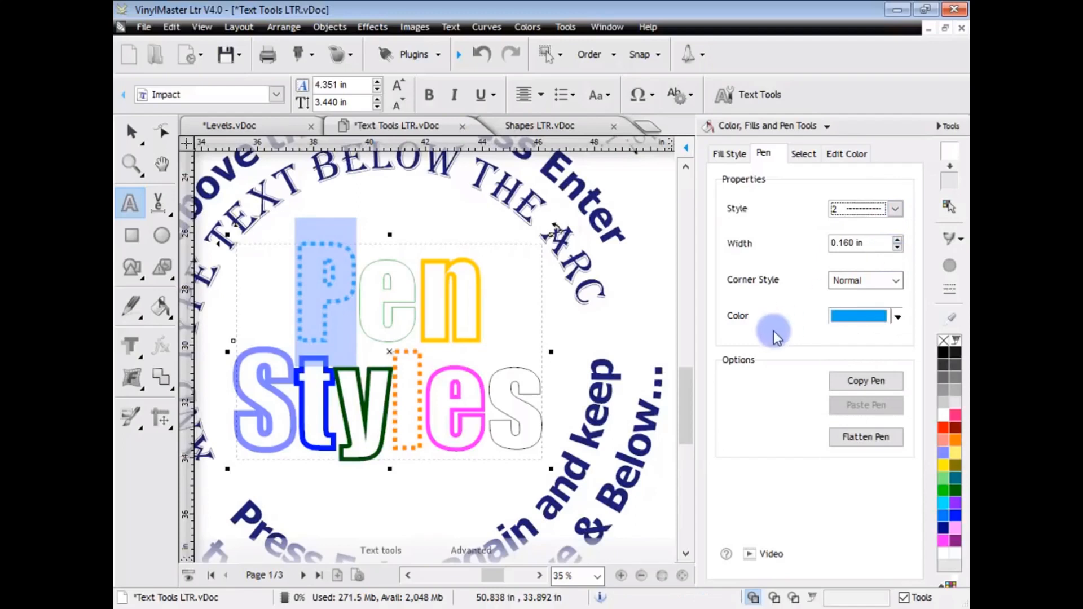
{"action": "left_click", "coordinate": [897, 239]}
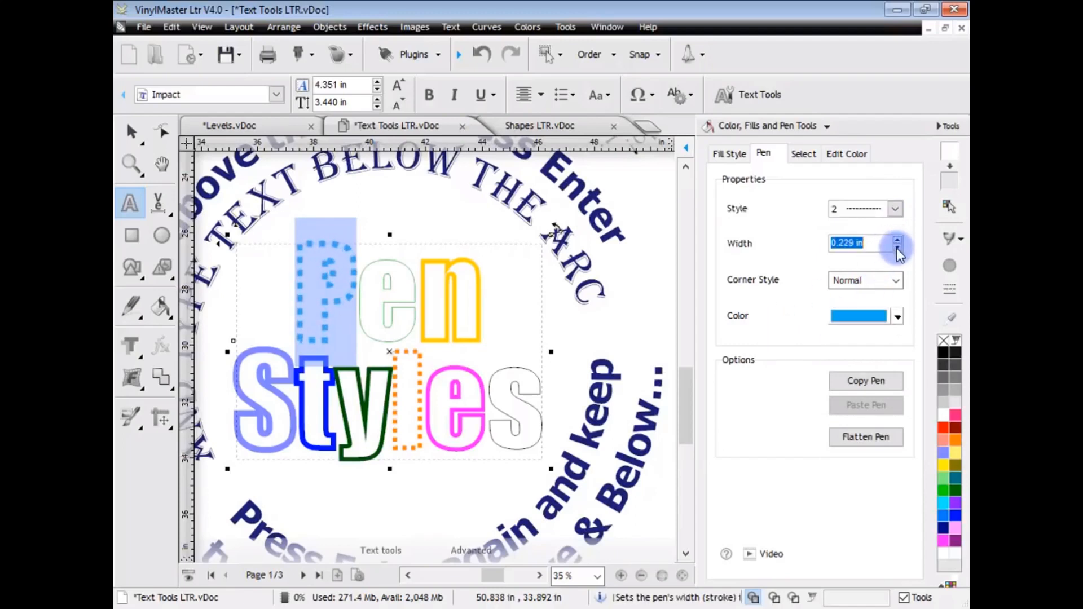
{"action": "left_click", "coordinate": [896, 248]}
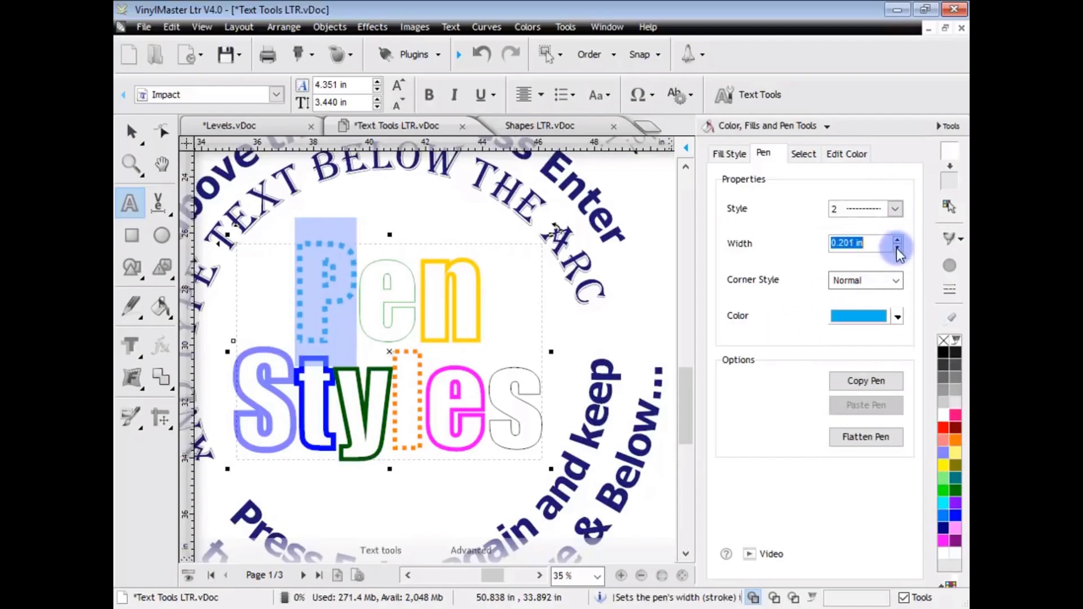
Leave the corner style unchanged, finish editing the text and switch to the Power Shapes document
{"action": "left_click", "coordinate": [897, 280]}
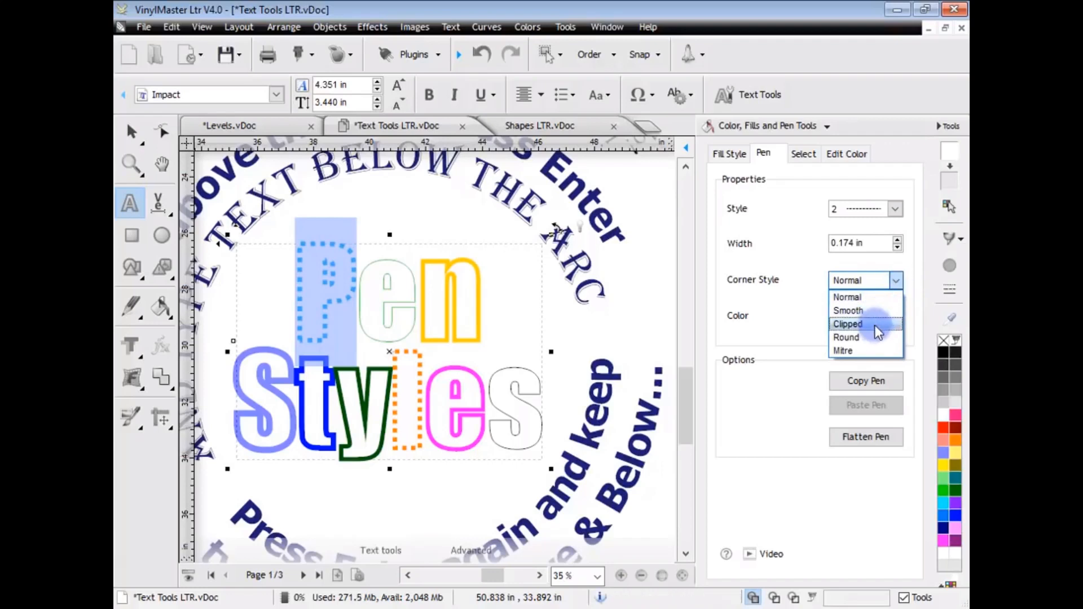
{"action": "left_click", "coordinate": [813, 359]}
{"action": "key", "text": "Down"}
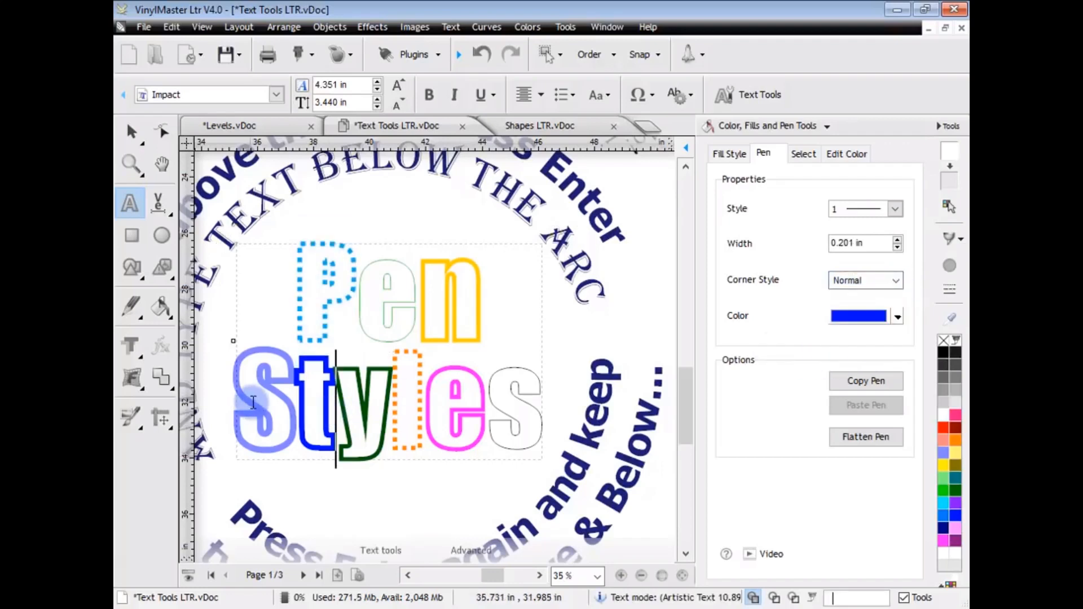
{"action": "key", "text": "Right"}
{"action": "key", "text": "Right"}
{"action": "key", "text": "Right"}
{"action": "key", "text": "Right"}
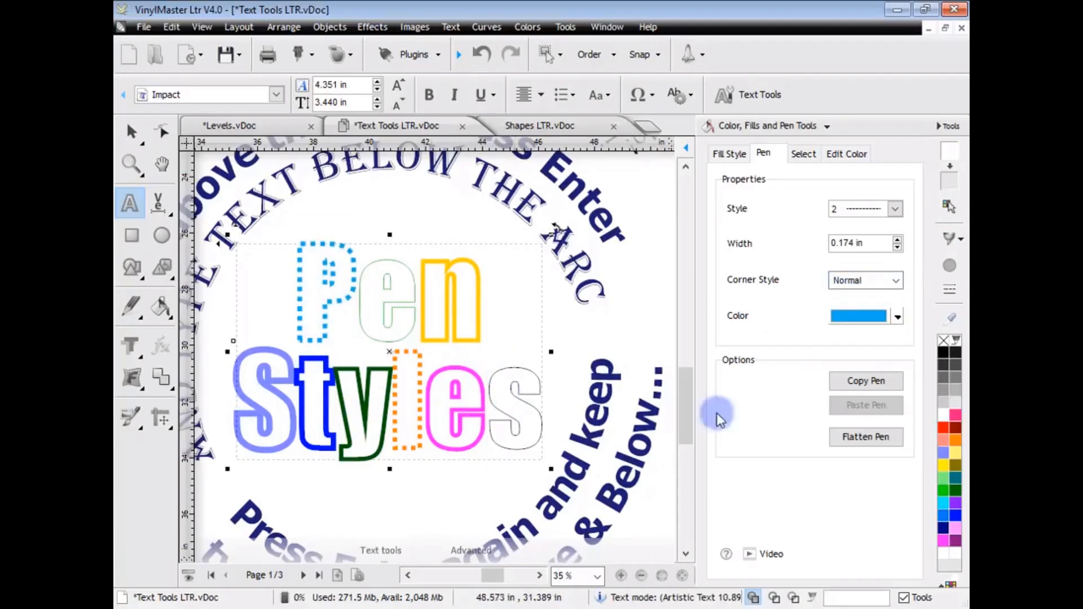
{"action": "left_click", "coordinate": [866, 437]}
{"action": "left_click", "coordinate": [334, 303]}
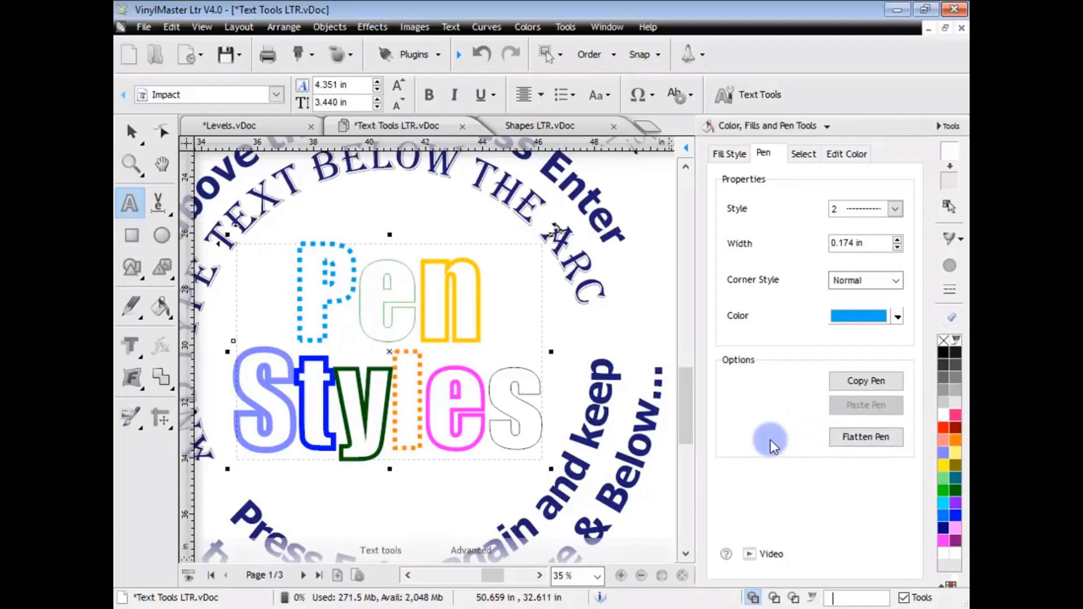
{"action": "left_click", "coordinate": [558, 126]}
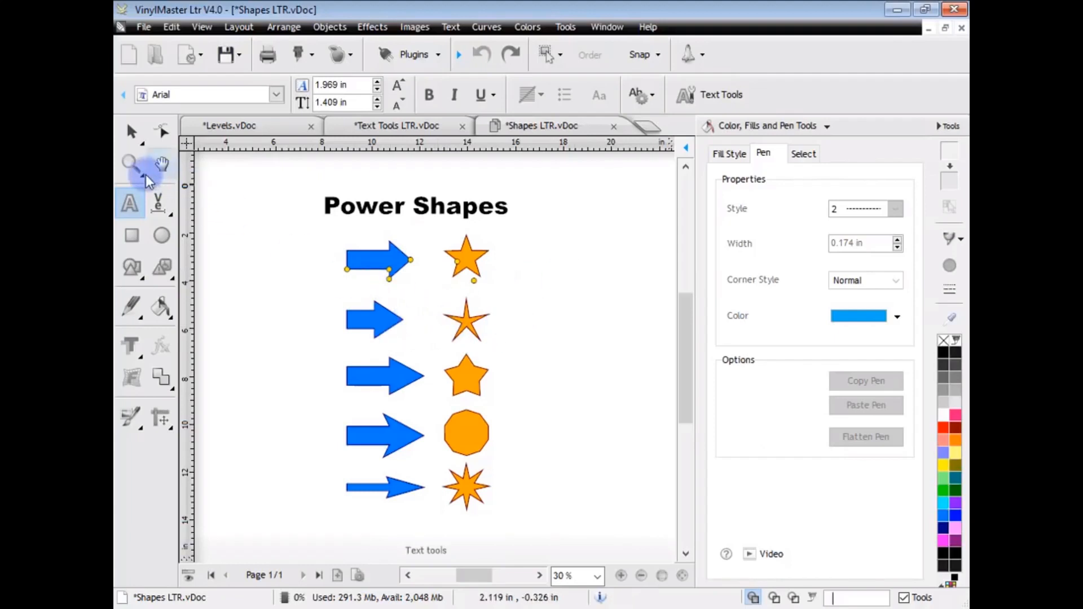
Zoom onto the first shapes and node-edit the middle arrow: longer tip, taller head, thinner shaft
{"action": "left_click", "coordinate": [131, 166]}
{"action": "left_click_drag", "start_coordinate": [324, 272], "coordinate": [503, 365]}
{"action": "key", "text": "Escape"}
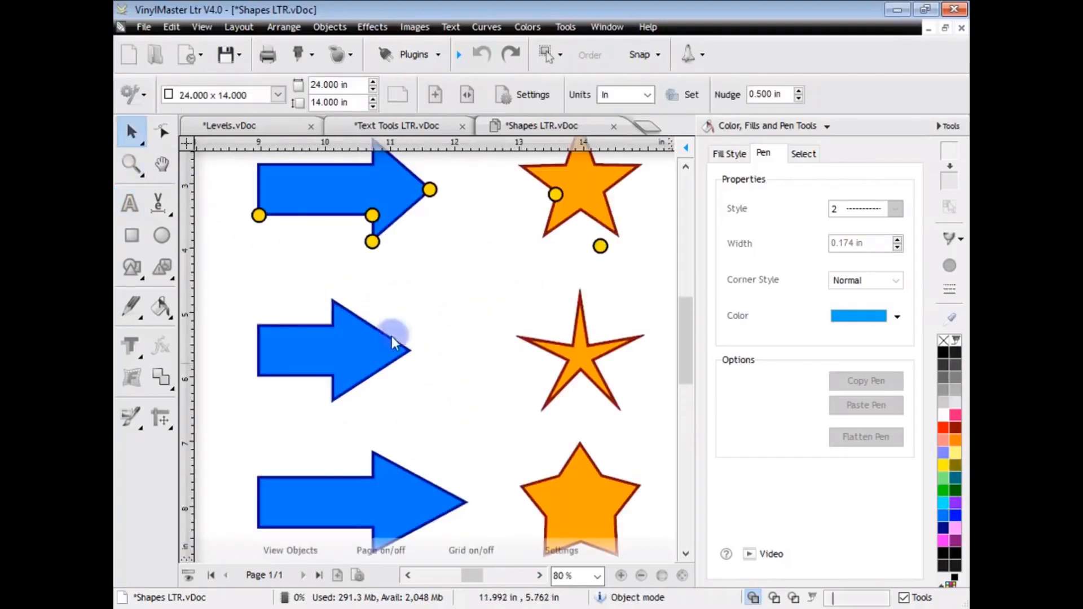
{"action": "left_click", "coordinate": [163, 133]}
{"action": "left_click", "coordinate": [373, 338]}
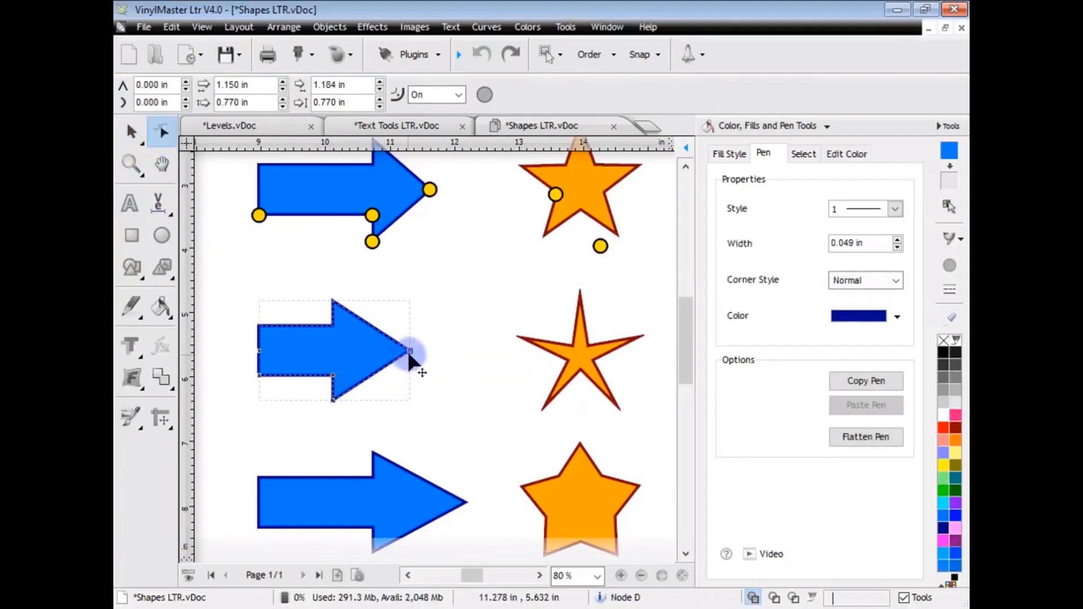
{"action": "left_click_drag", "start_coordinate": [457, 353], "coordinate": [458, 351]}
{"action": "mouse_move", "coordinate": [326, 420]}
{"action": "left_mouse_down"}
{"action": "mouse_move", "coordinate": [331, 391]}
{"action": "mouse_move", "coordinate": [361, 387]}
{"action": "left_mouse_up"}
{"action": "left_click_drag", "start_coordinate": [260, 378], "coordinate": [260, 370]}
Make the middle star nine-pointed with Sharpness 47.2% and rounded offsets 0.150/0.175, then zoom out
{"action": "left_click", "coordinate": [579, 355]}
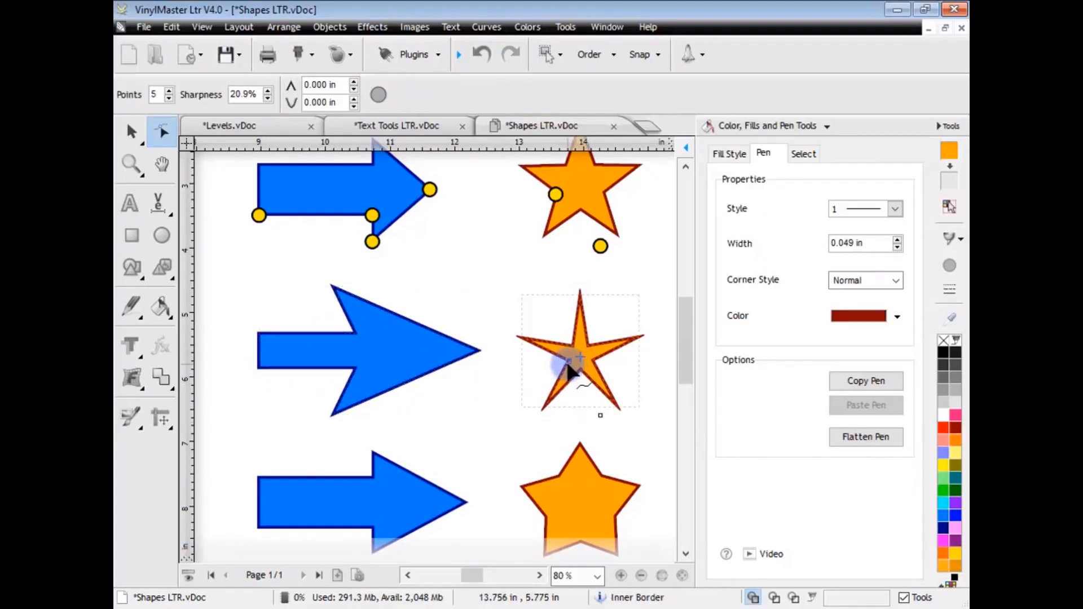
{"action": "left_click_drag", "start_coordinate": [576, 347], "coordinate": [556, 358]}
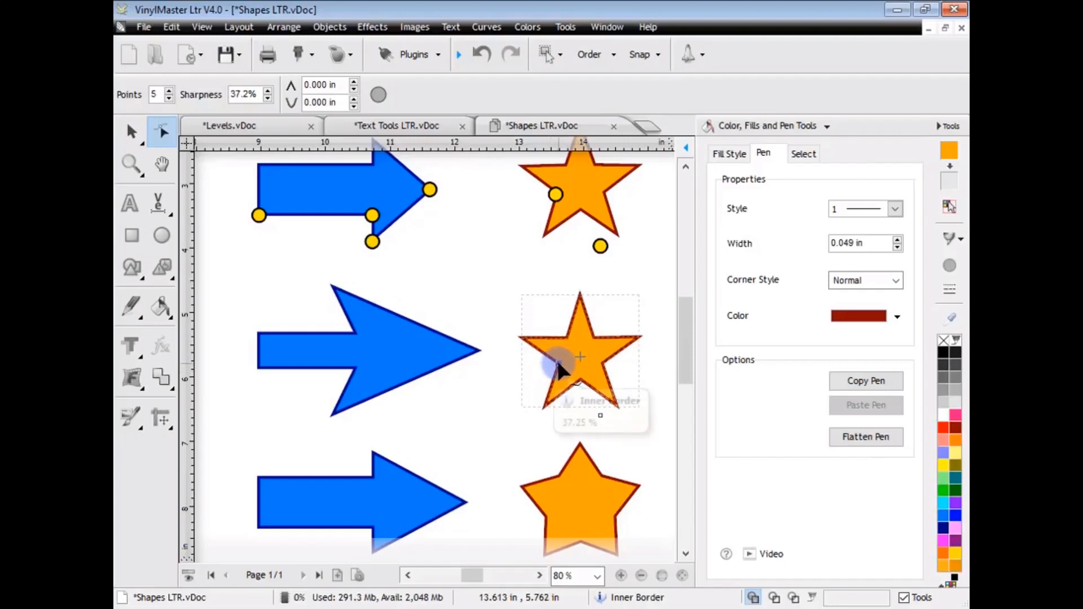
{"action": "left_click", "coordinate": [167, 91]}
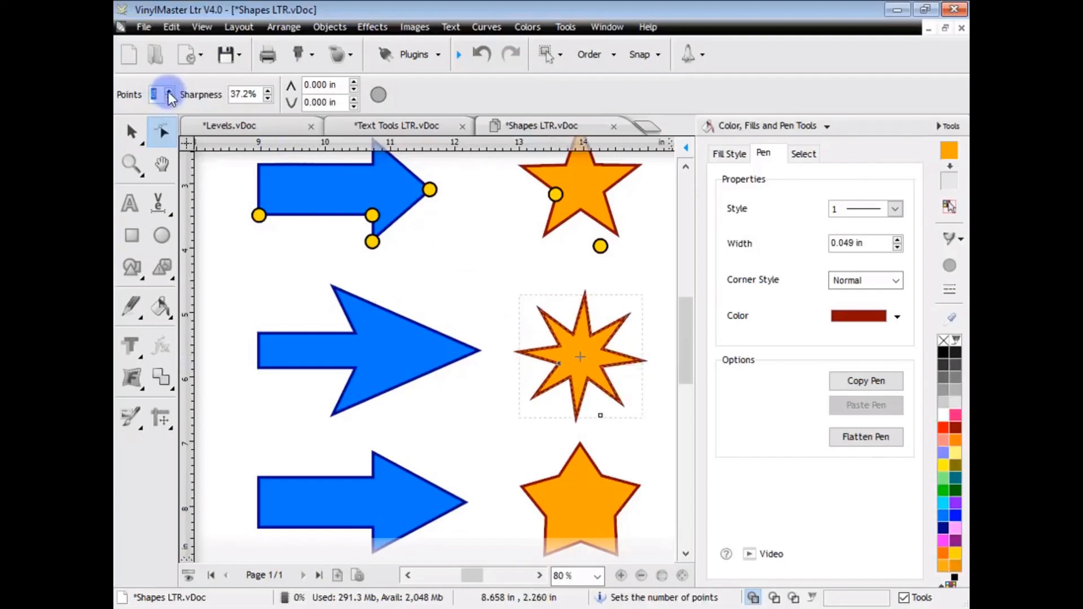
{"action": "left_click", "coordinate": [167, 91]}
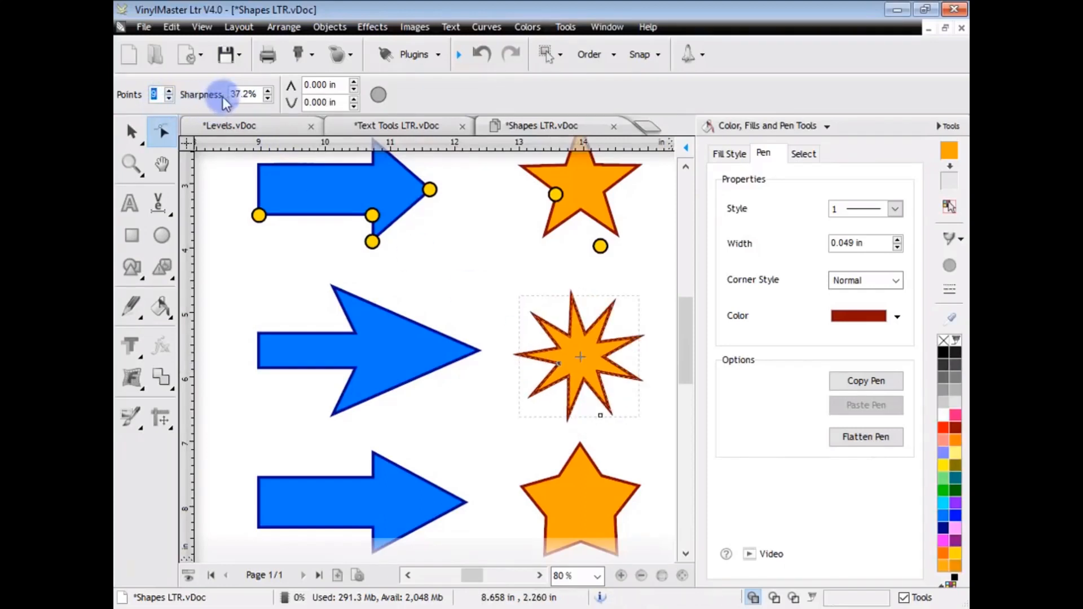
{"action": "left_click", "coordinate": [269, 90]}
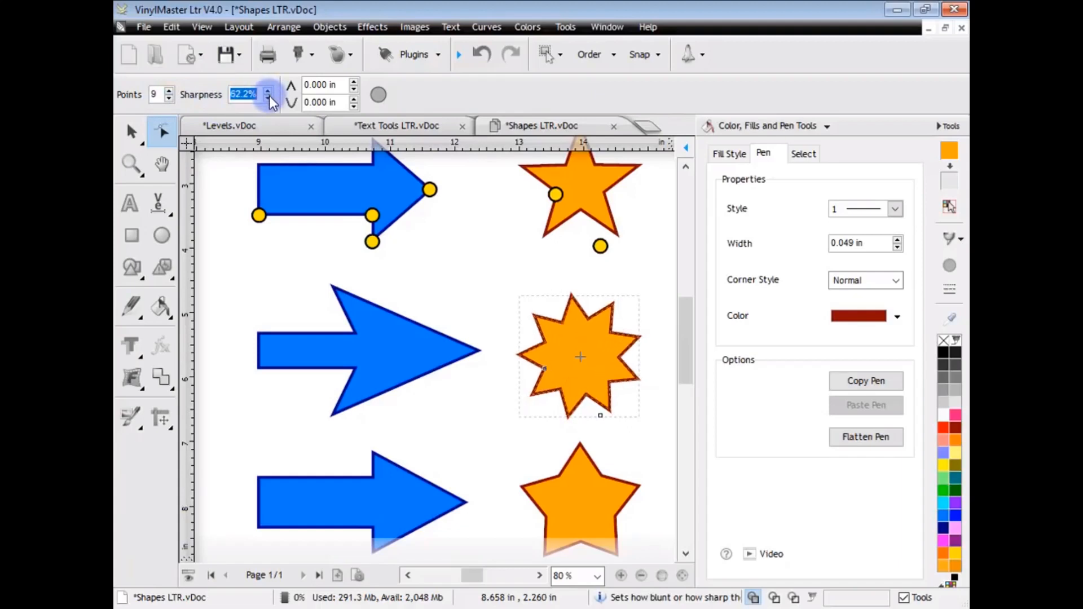
{"action": "left_click", "coordinate": [269, 99]}
{"action": "left_click", "coordinate": [269, 98]}
{"action": "left_click", "coordinate": [353, 99]}
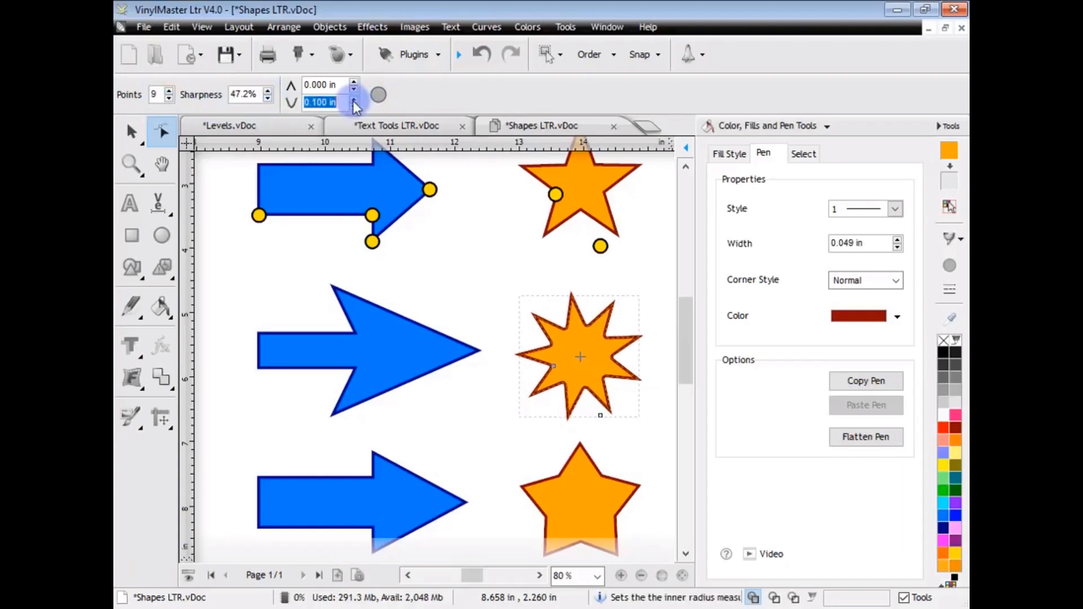
{"action": "left_click", "coordinate": [353, 88]}
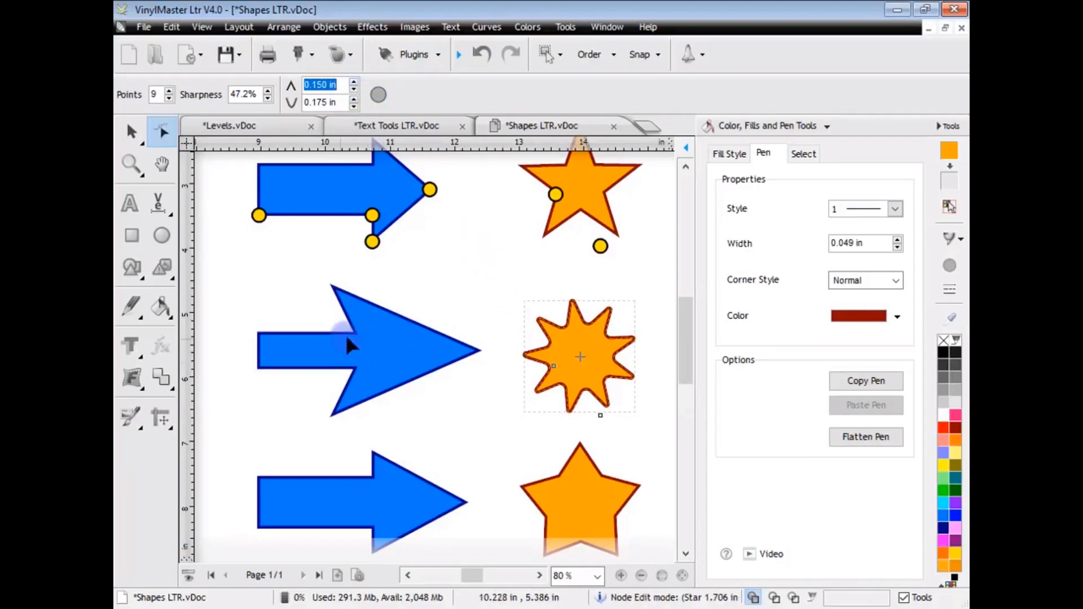
{"action": "left_click", "coordinate": [679, 568]}
{"action": "left_click_drag", "start_coordinate": [499, 575], "coordinate": [487, 574]}
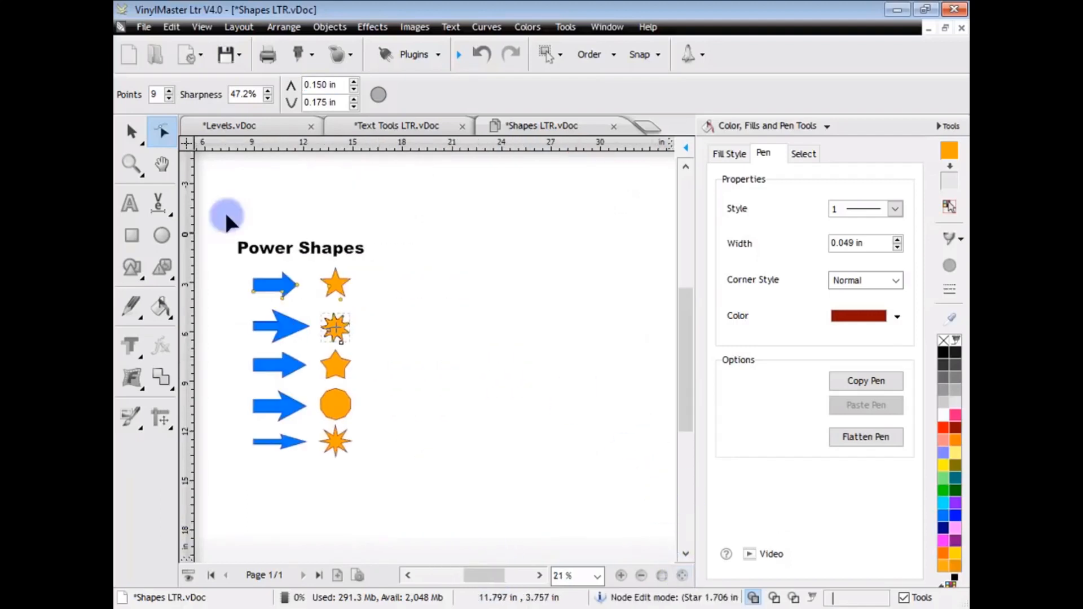
Drag the second arrow beside the top star and open the side panel list
{"action": "left_click", "coordinate": [133, 137]}
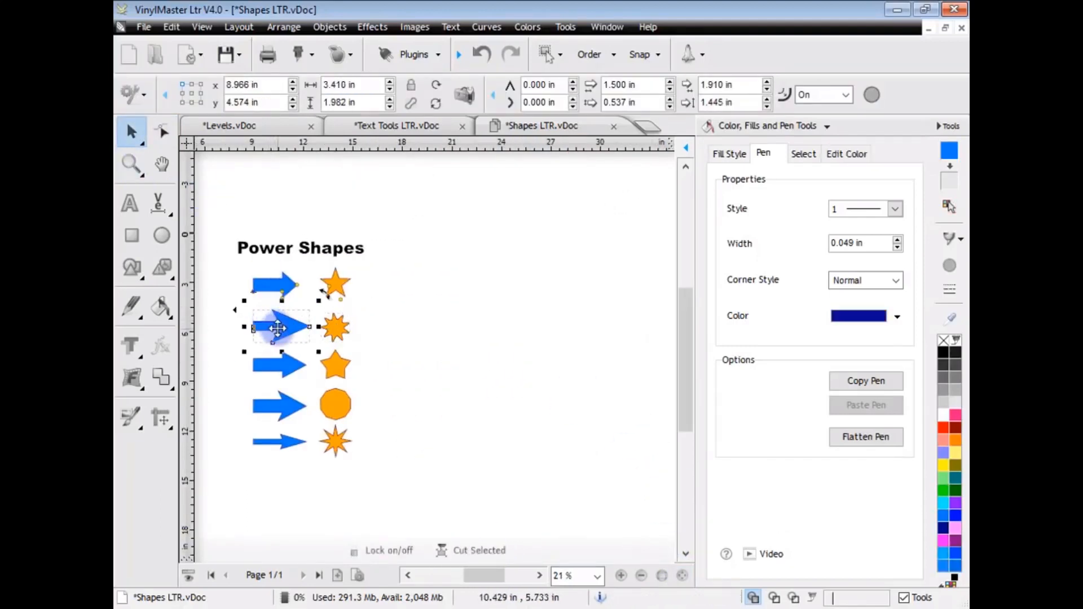
{"action": "mouse_move", "coordinate": [266, 324]}
{"action": "left_mouse_down"}
{"action": "mouse_move", "coordinate": [430, 286]}
{"action": "mouse_move", "coordinate": [421, 287]}
{"action": "left_mouse_up"}
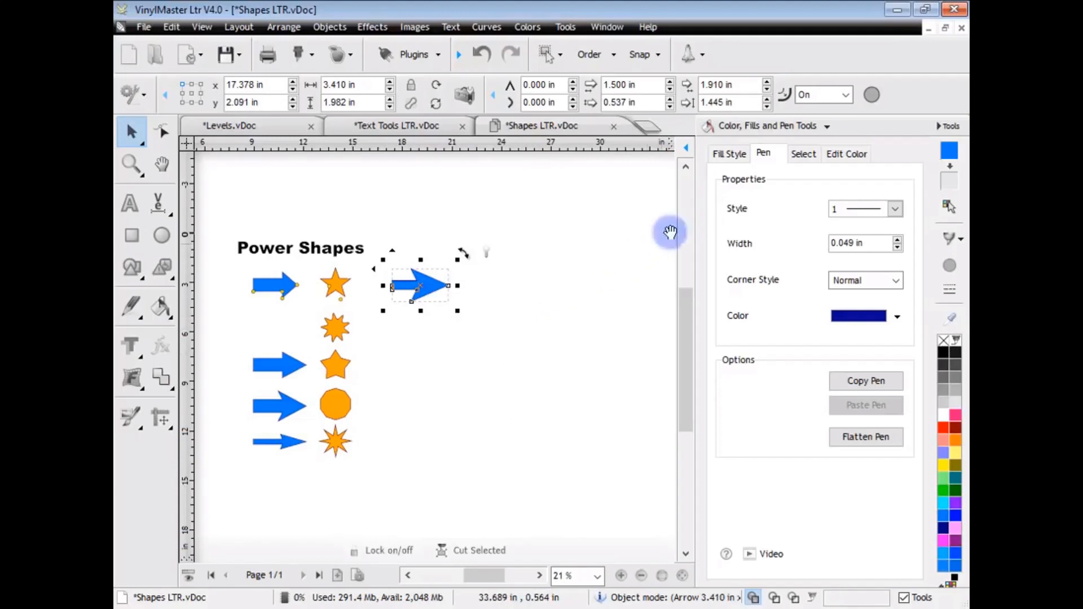
{"action": "left_click", "coordinate": [766, 127]}
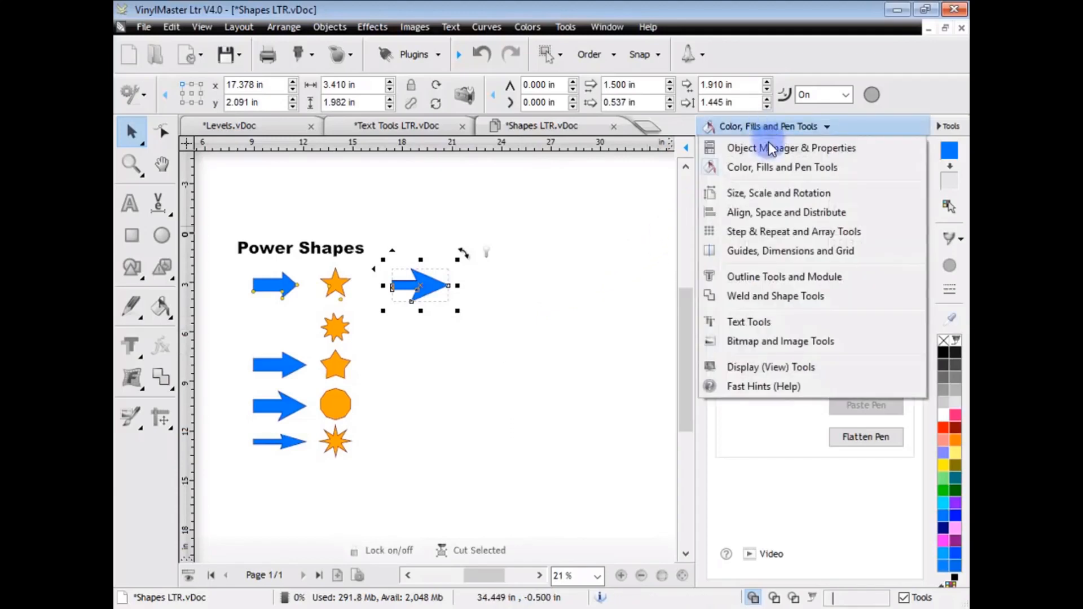
{"action": "left_click", "coordinate": [774, 231]}
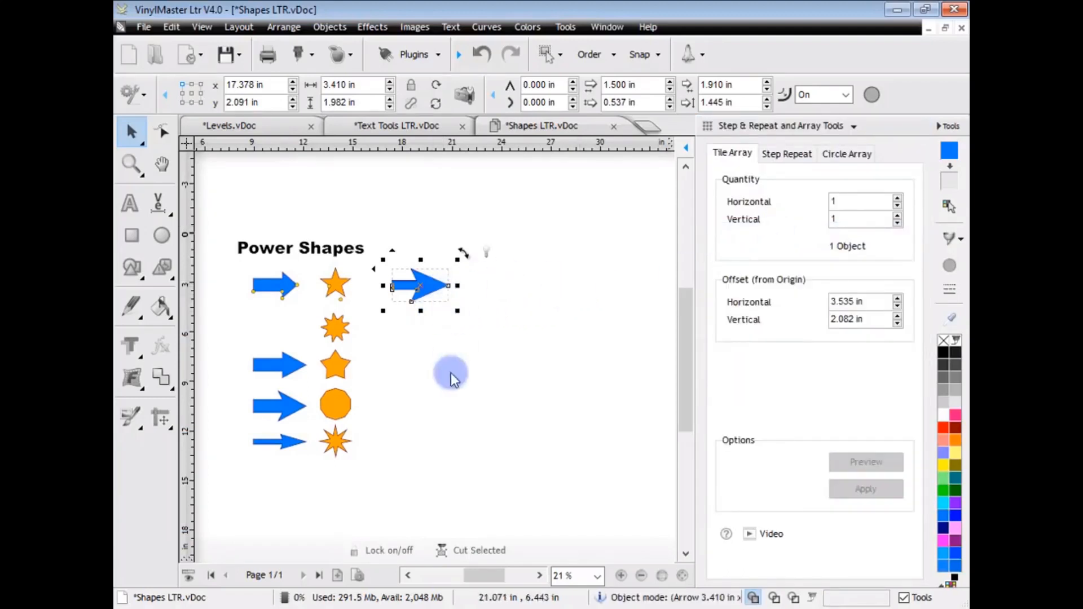
{"action": "left_click", "coordinate": [859, 201]}
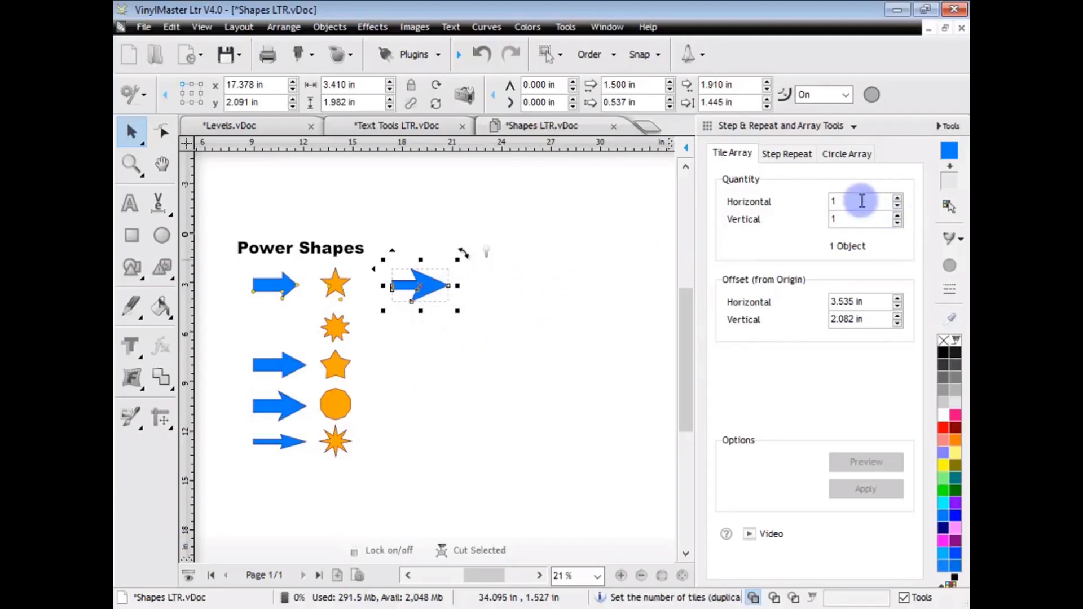
{"action": "left_click", "coordinate": [898, 198]}
{"action": "left_click", "coordinate": [898, 216]}
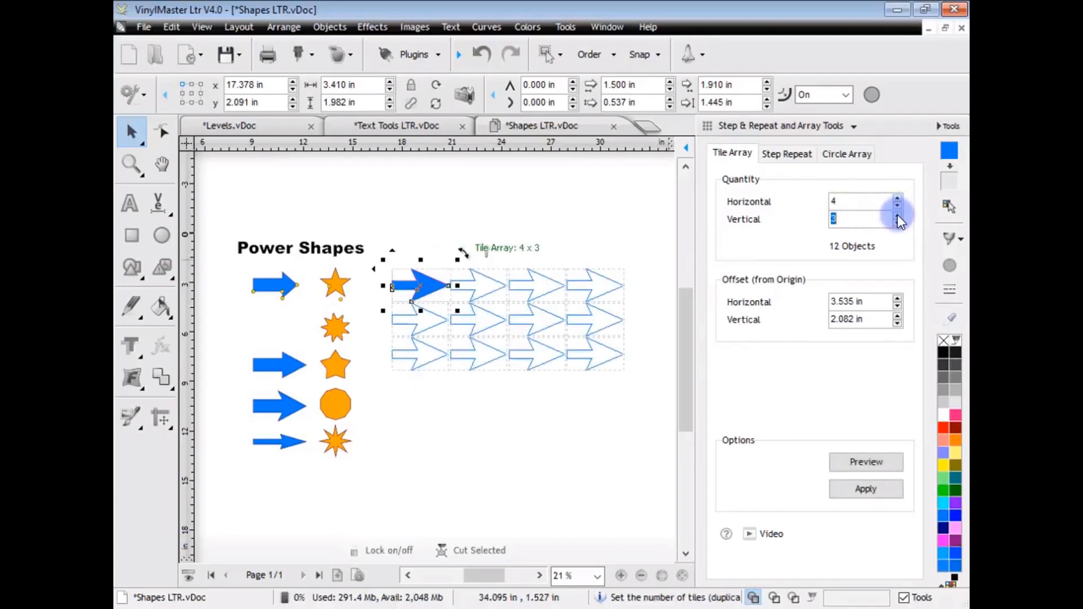
{"action": "left_click", "coordinate": [898, 216]}
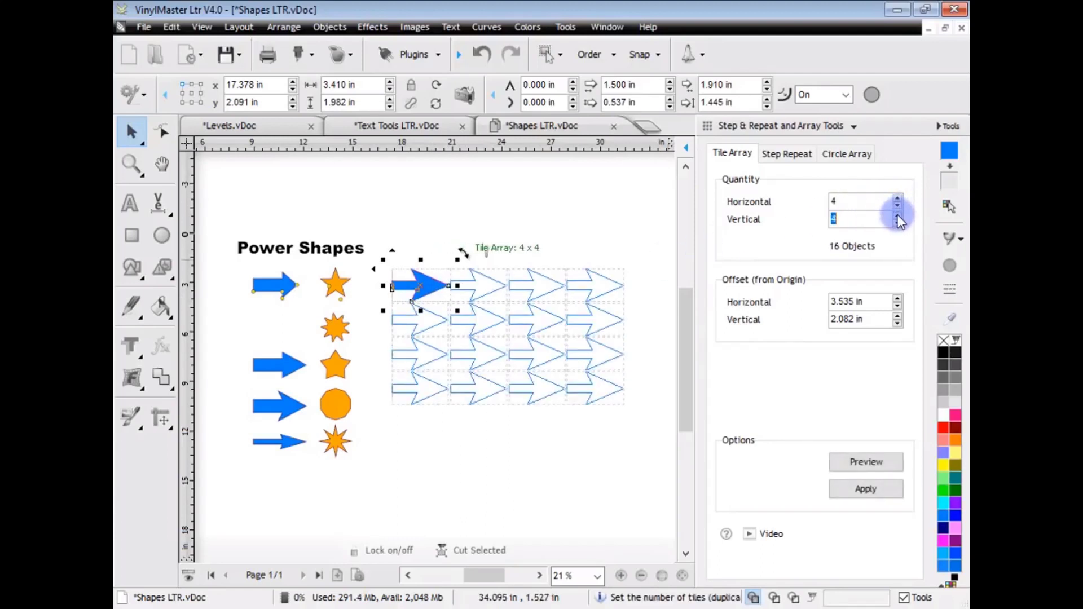
{"action": "left_click", "coordinate": [897, 297]}
{"action": "left_click", "coordinate": [898, 298]}
{"action": "left_click", "coordinate": [898, 315]}
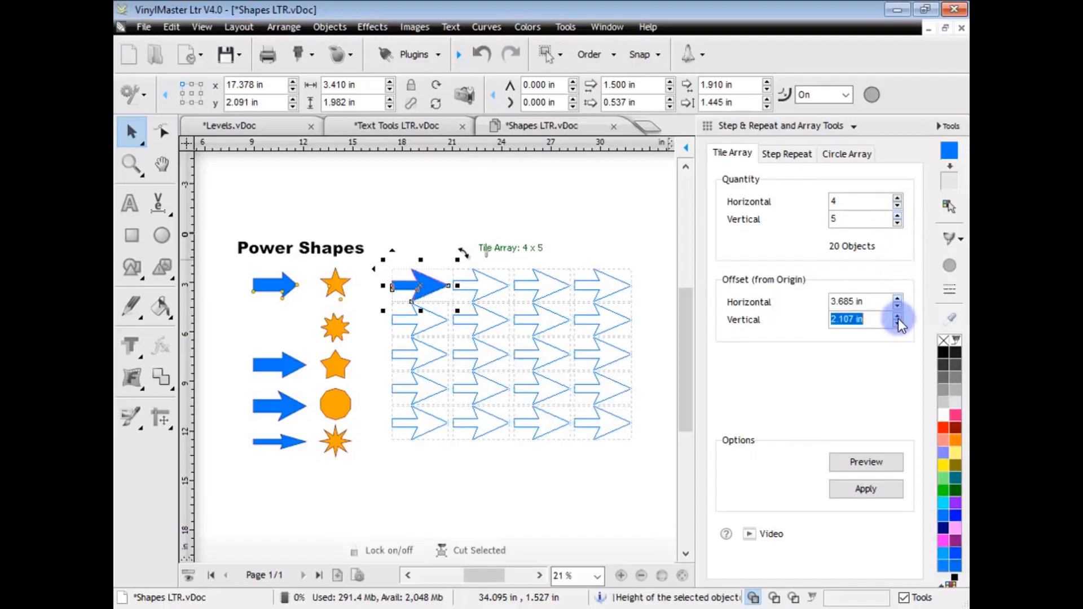
{"action": "left_click", "coordinate": [898, 315]}
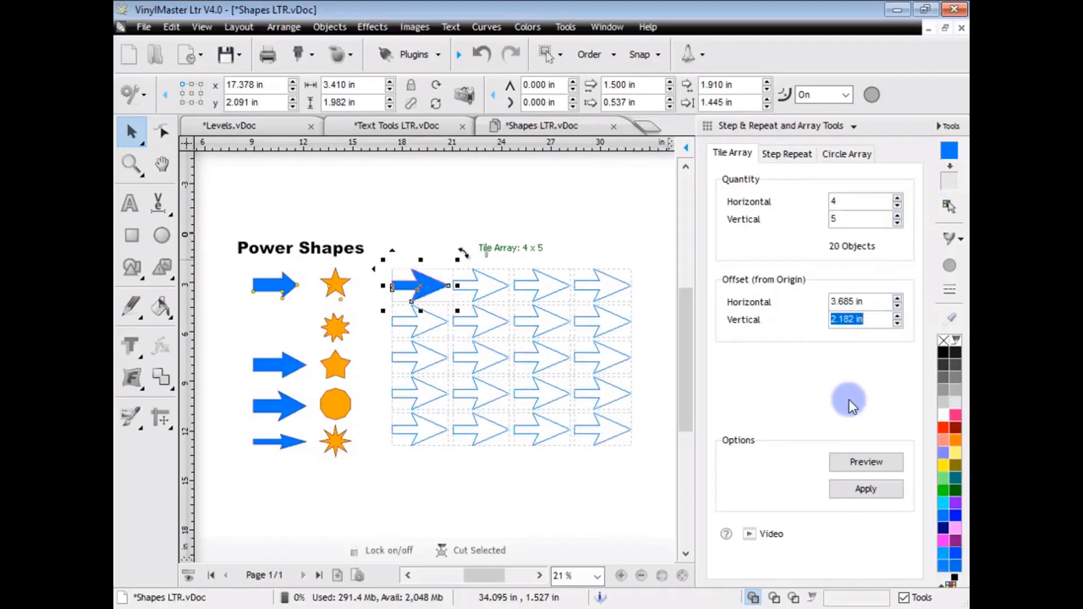
{"action": "left_click", "coordinate": [881, 490]}
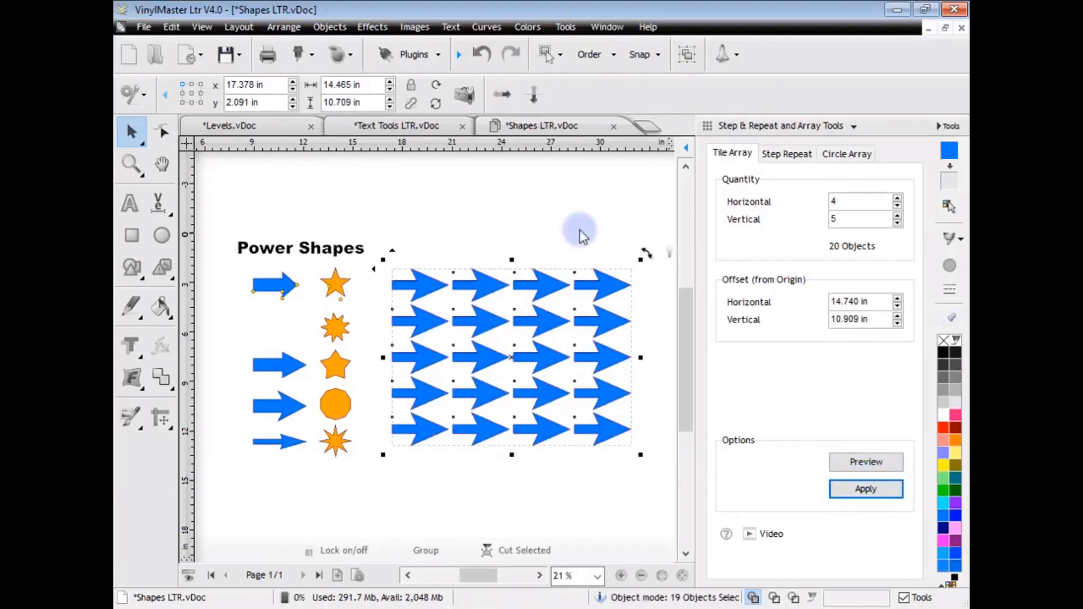
{"action": "left_click", "coordinate": [482, 57]}
Switch to the Circle Array tab and move the arrow lower and further right
{"action": "left_click", "coordinate": [422, 293]}
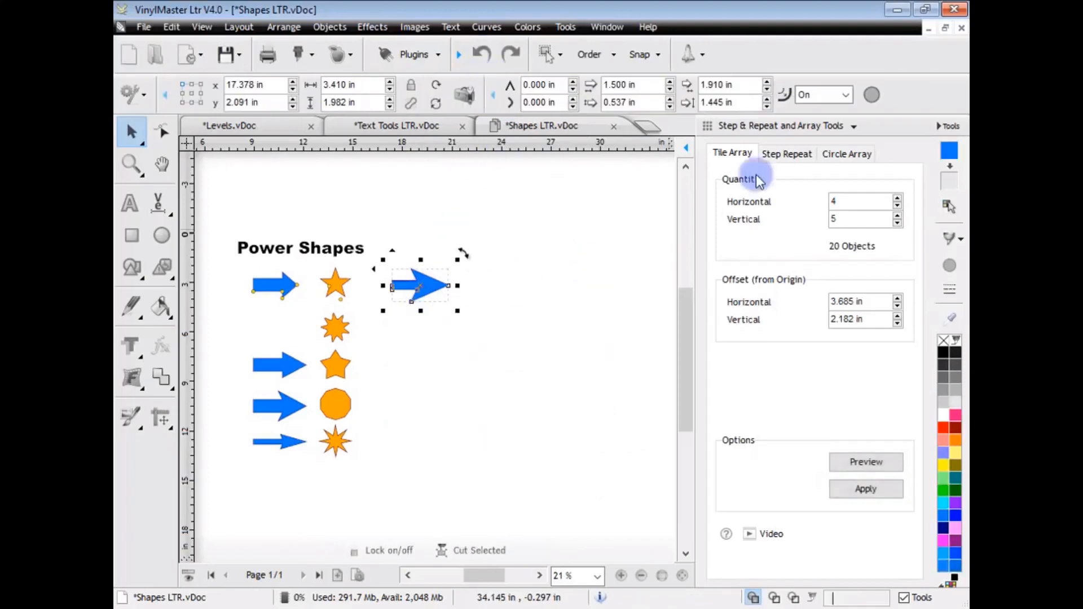
{"action": "left_click", "coordinate": [785, 154]}
{"action": "left_click", "coordinate": [845, 154]}
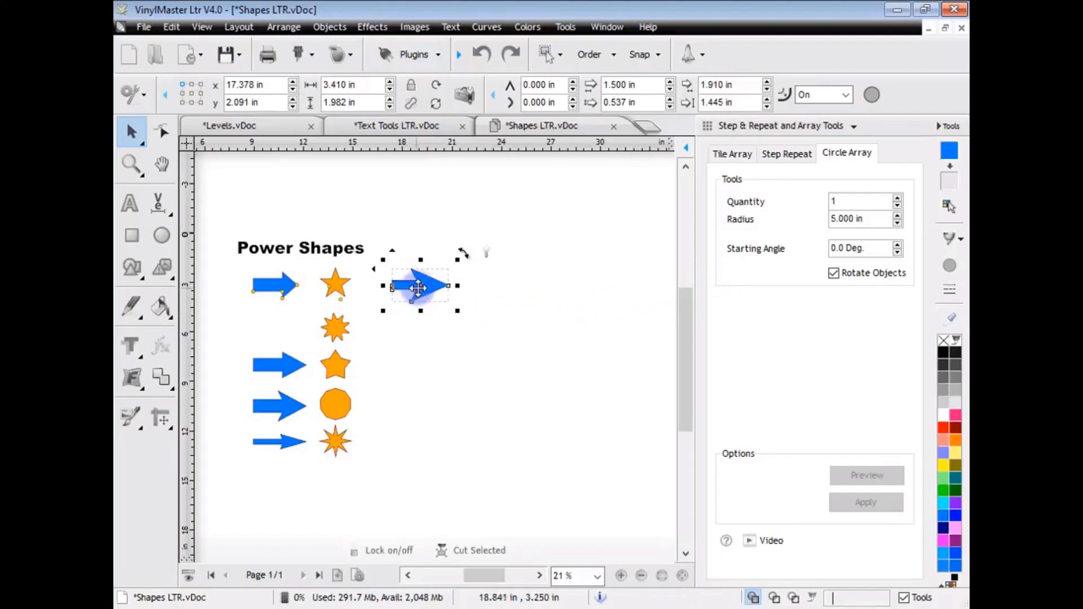
{"action": "mouse_move", "coordinate": [420, 288]}
{"action": "left_mouse_down"}
{"action": "mouse_move", "coordinate": [530, 357]}
{"action": "mouse_move", "coordinate": [562, 357]}
{"action": "left_mouse_up"}
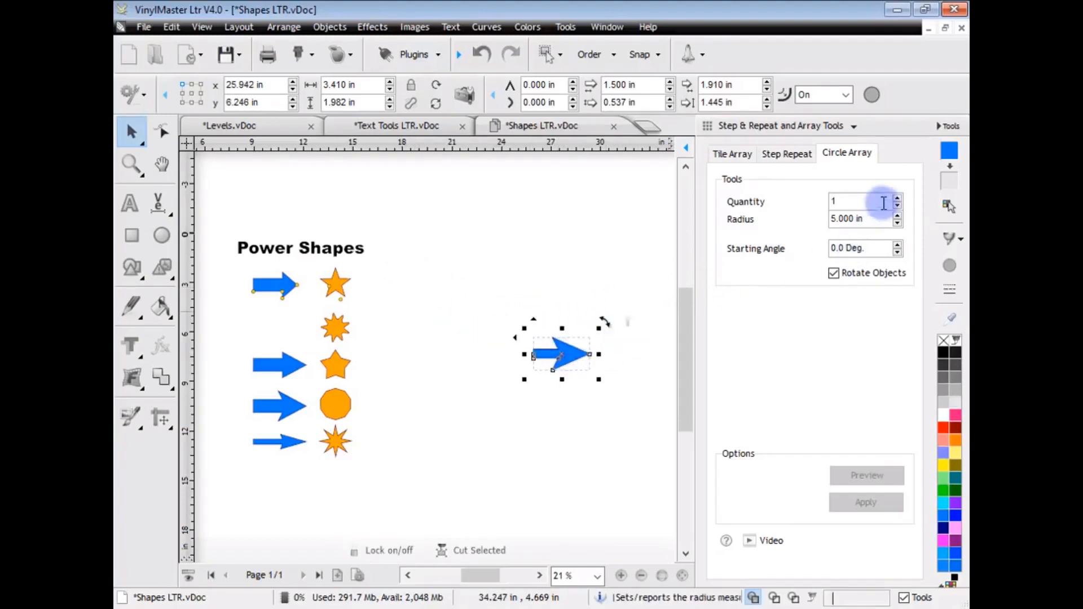
Set the circle array to Quantity 12, Radius 5.050 and Starting Angle 65
{"action": "left_click", "coordinate": [900, 197]}
{"action": "double_click", "coordinate": [899, 196]}
{"action": "left_click", "coordinate": [898, 197]}
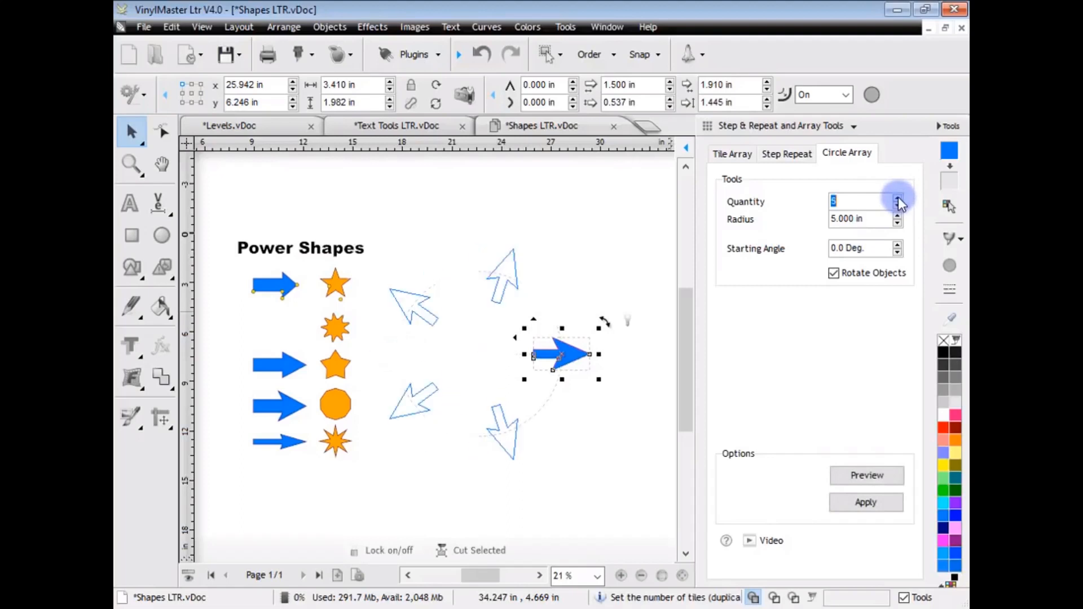
{"action": "left_click", "coordinate": [899, 198]}
{"action": "double_click", "coordinate": [898, 198]}
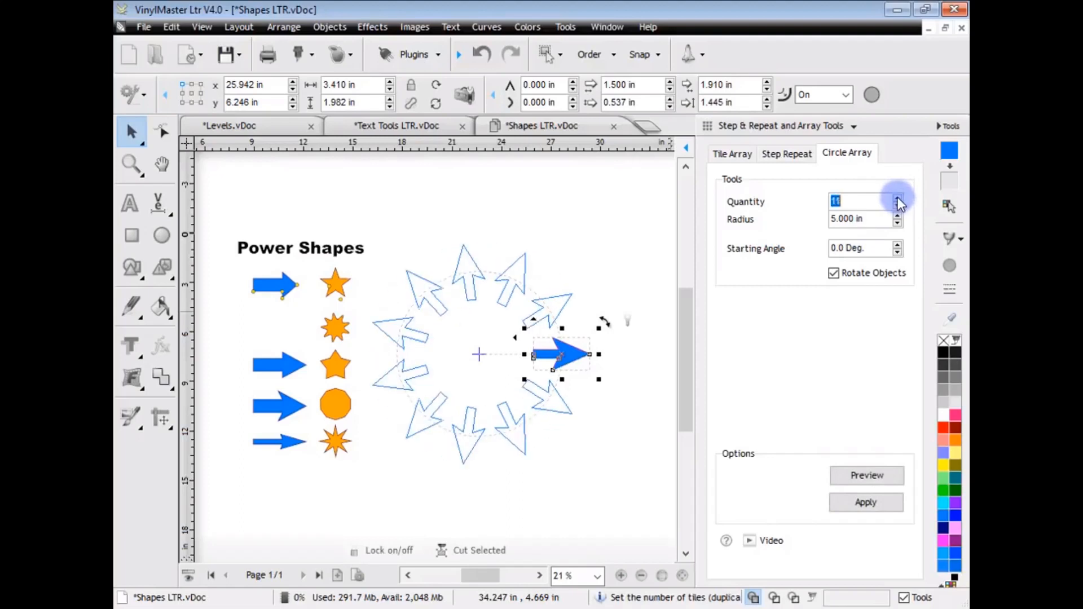
{"action": "left_click", "coordinate": [899, 197]}
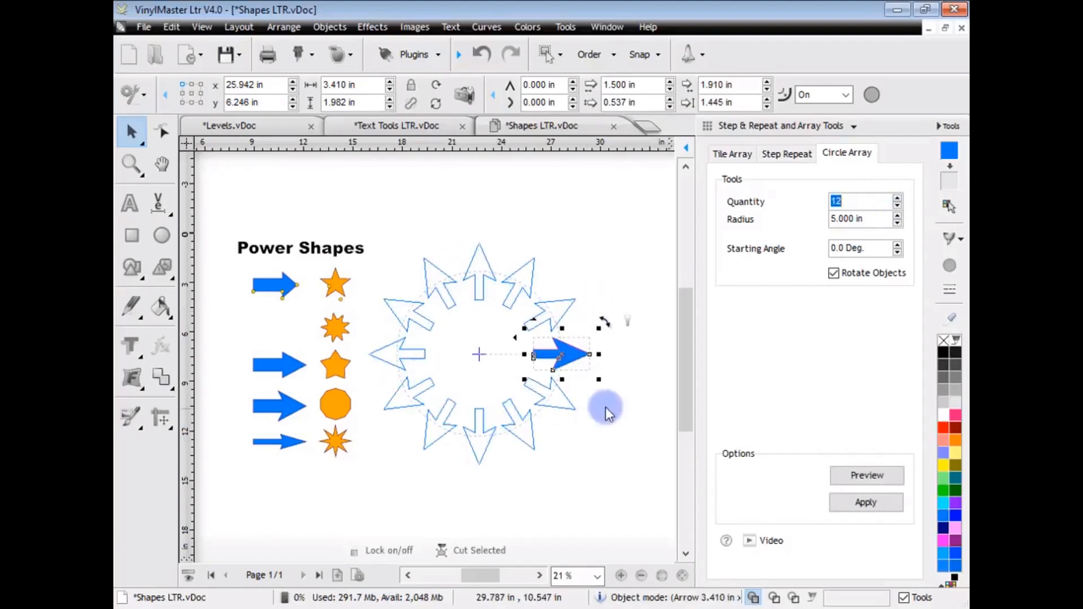
{"action": "left_click", "coordinate": [899, 215]}
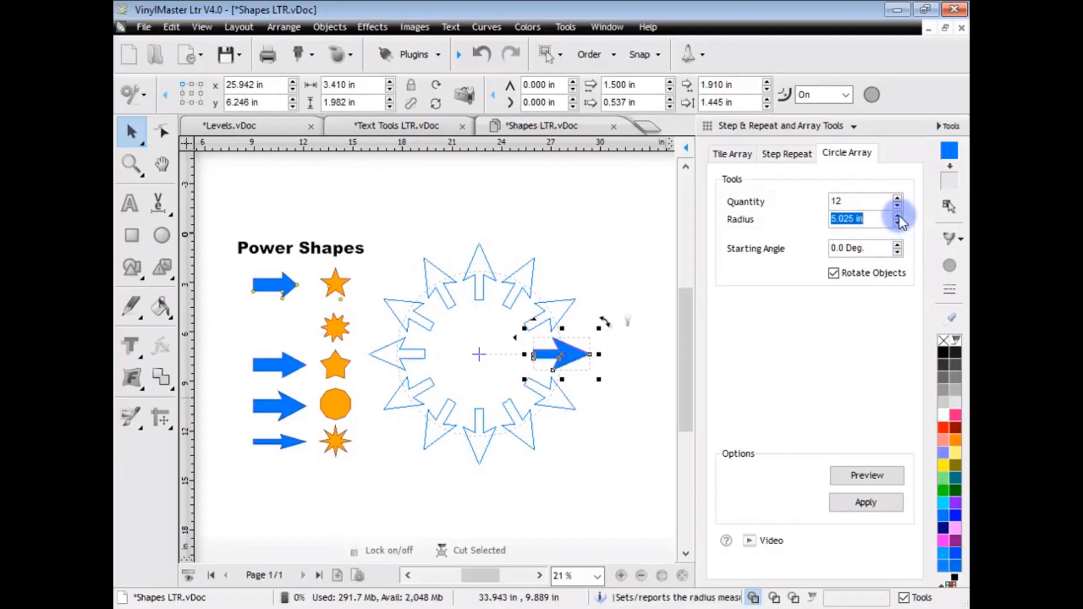
{"action": "left_click", "coordinate": [897, 224]}
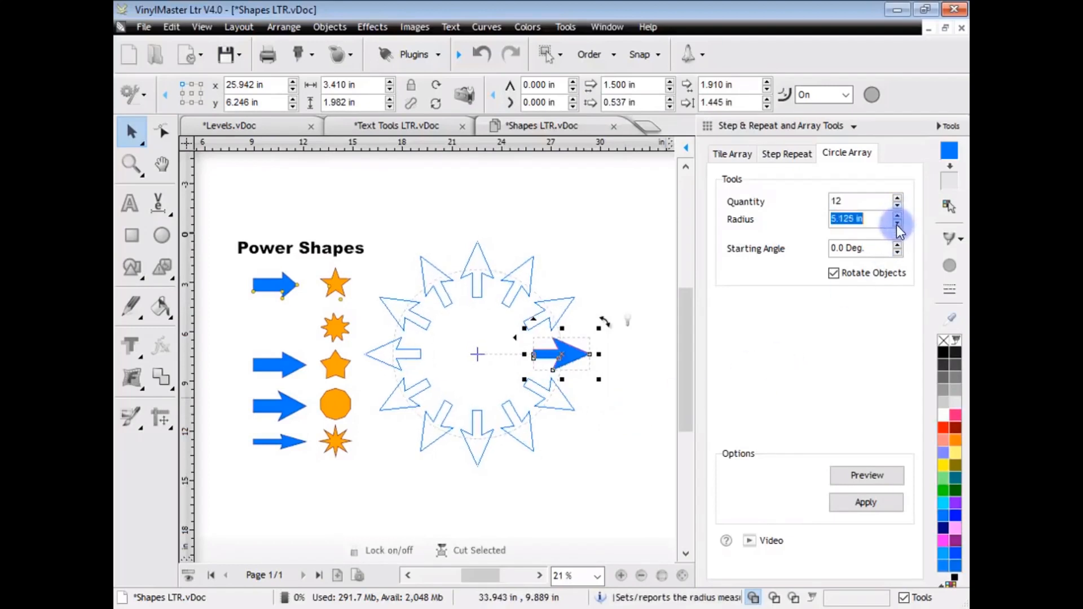
{"action": "left_click", "coordinate": [897, 243]}
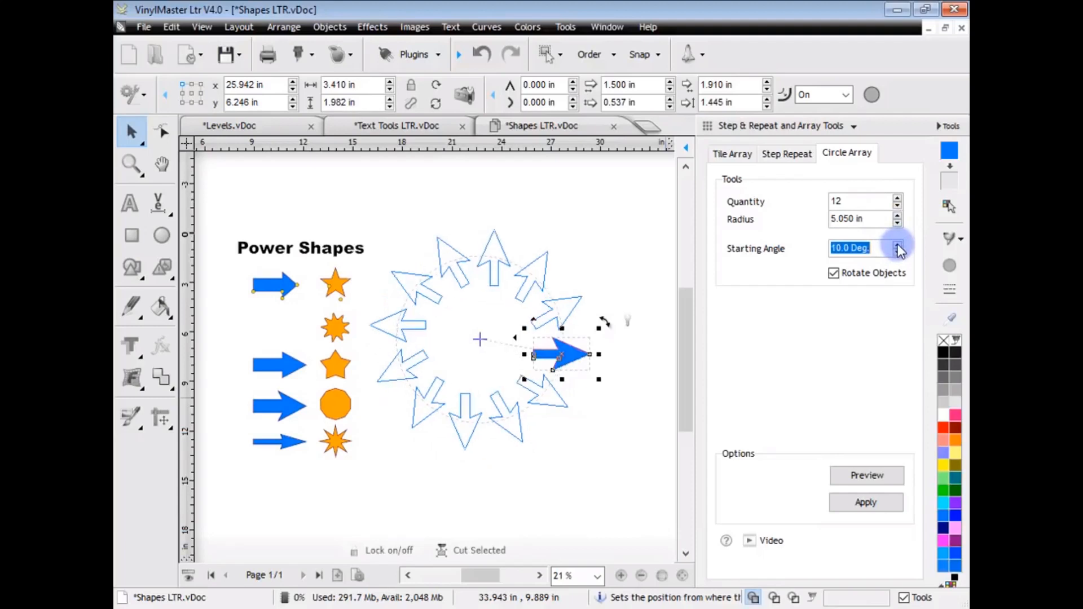
{"action": "left_click", "coordinate": [897, 243]}
{"action": "left_click", "coordinate": [897, 245]}
{"action": "left_click", "coordinate": [899, 245]}
{"action": "left_click", "coordinate": [900, 245]}
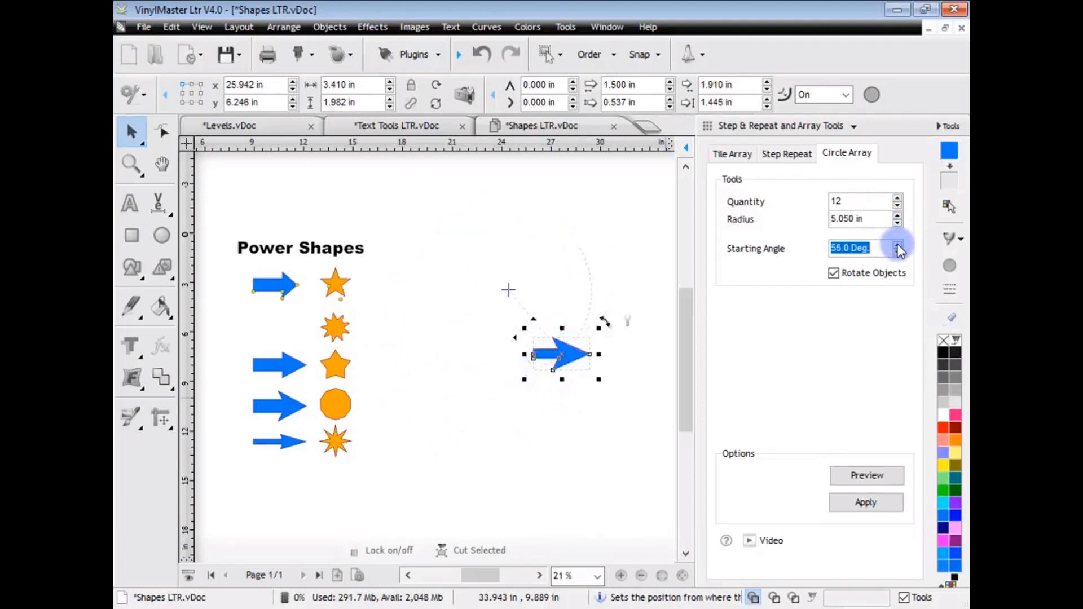
{"action": "left_click", "coordinate": [898, 245]}
{"action": "left_click", "coordinate": [898, 248]}
{"action": "scroll", "coordinate": [689, 335], "scroll_direction": "up", "scroll_amount": 1}
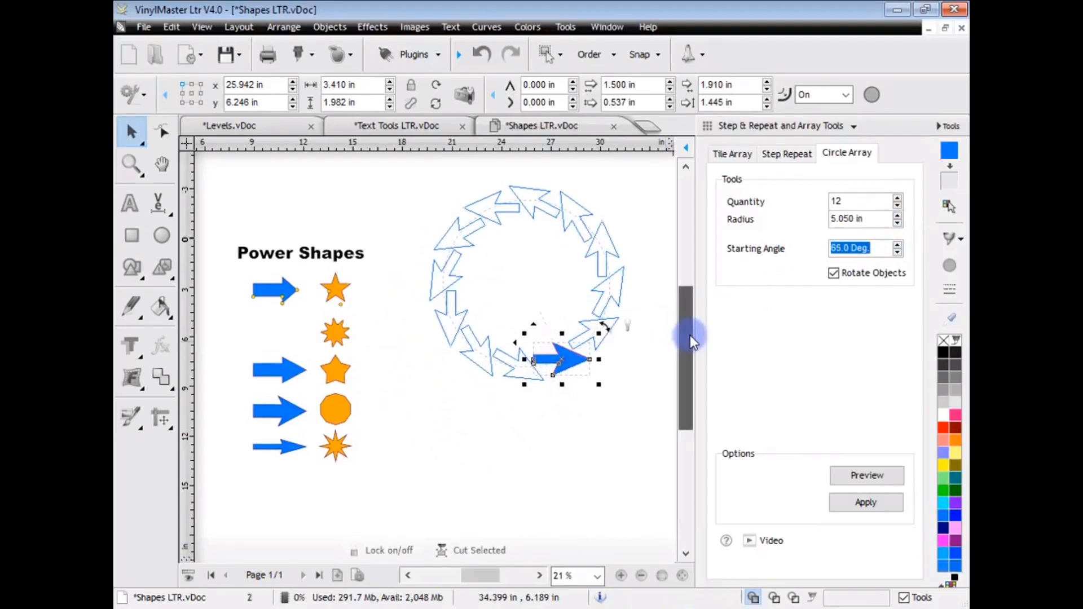
Open the Outlines & Inlines LTR.vDoc sample document
{"action": "left_click", "coordinate": [583, 441]}
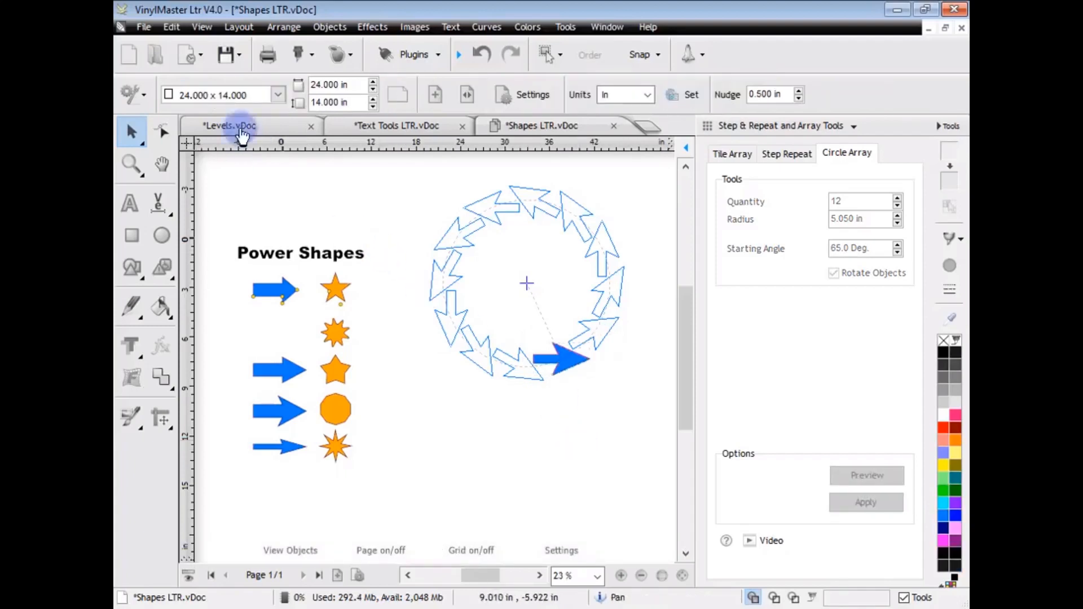
{"action": "left_click", "coordinate": [155, 56]}
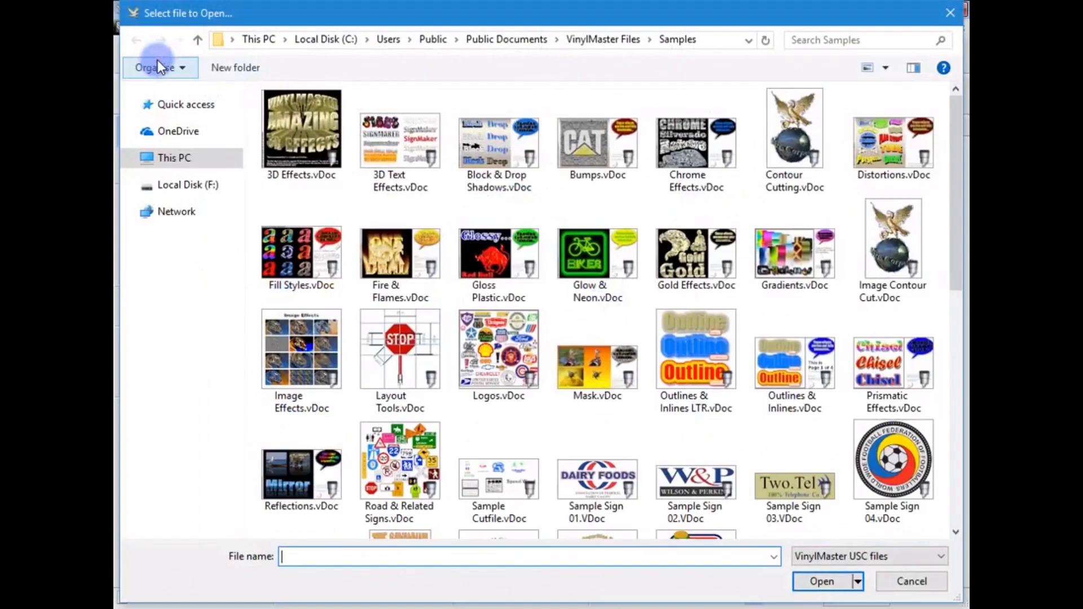
{"action": "double_click", "coordinate": [714, 356]}
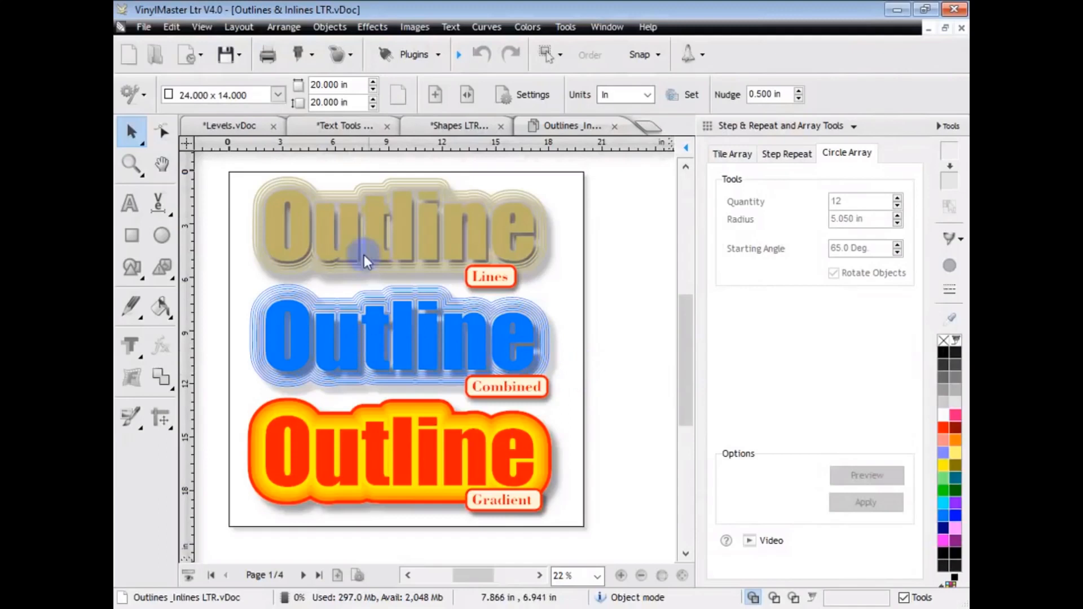
Select the blue Outline text, browse the effects list and open its Multi-Outline settings
{"action": "left_click", "coordinate": [352, 355]}
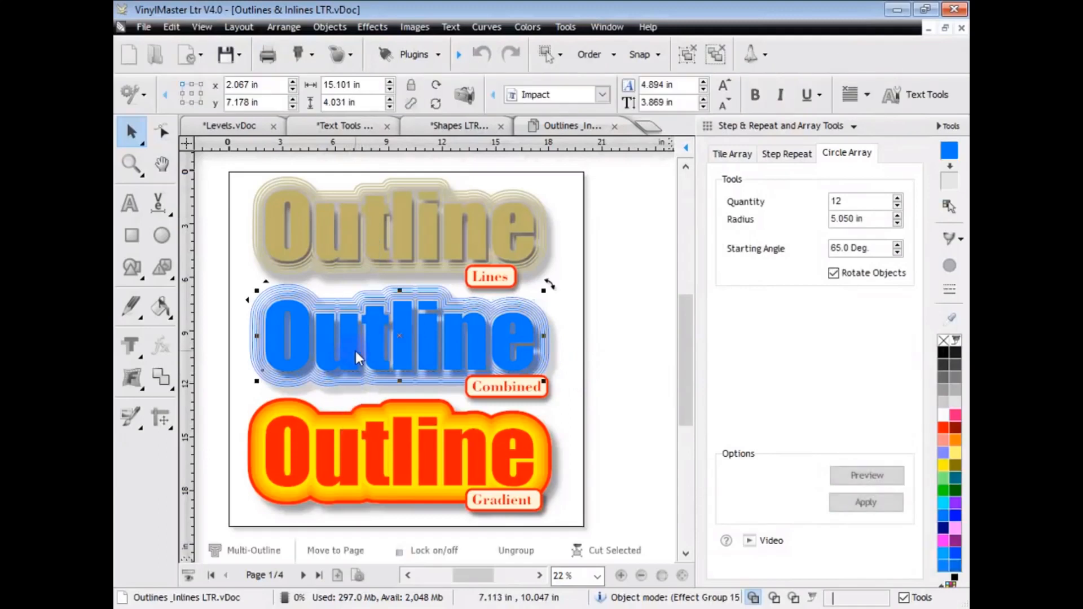
{"action": "left_click", "coordinate": [131, 345]}
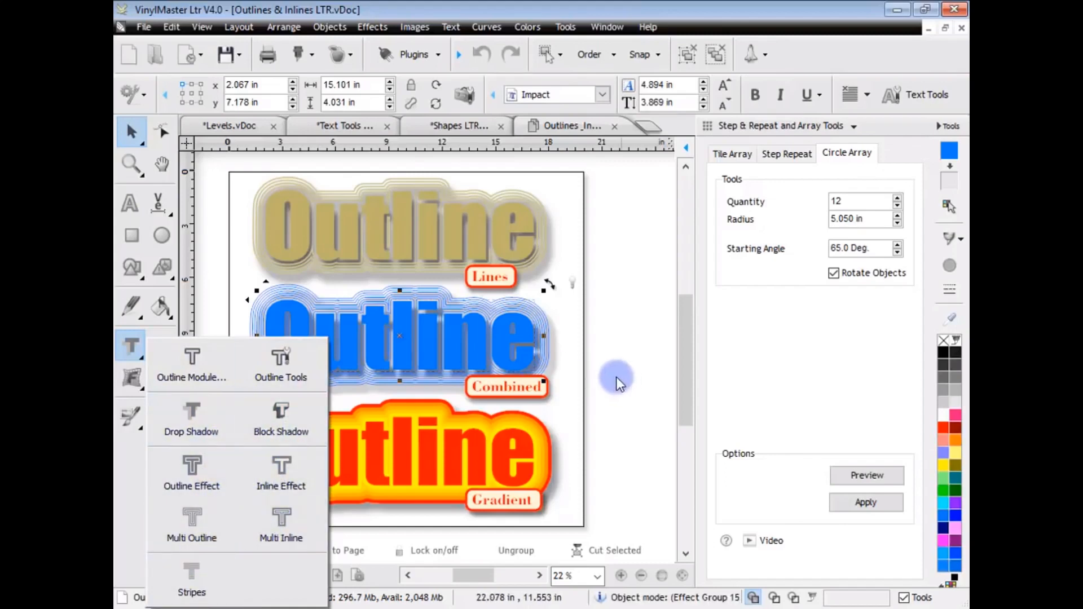
{"action": "left_click", "coordinate": [624, 319]}
{"action": "left_click", "coordinate": [411, 328]}
{"action": "left_click", "coordinate": [254, 550]}
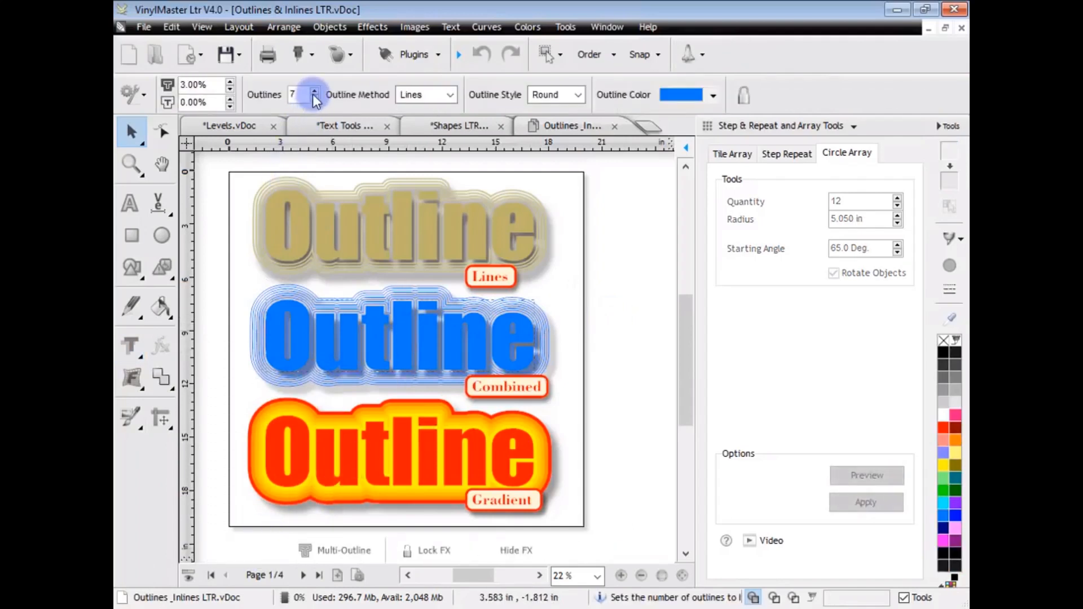
Set 11 outlines with the Combined method in dark green and apply
{"action": "left_click", "coordinate": [313, 91]}
{"action": "left_click", "coordinate": [313, 90]}
{"action": "left_click", "coordinate": [449, 96]}
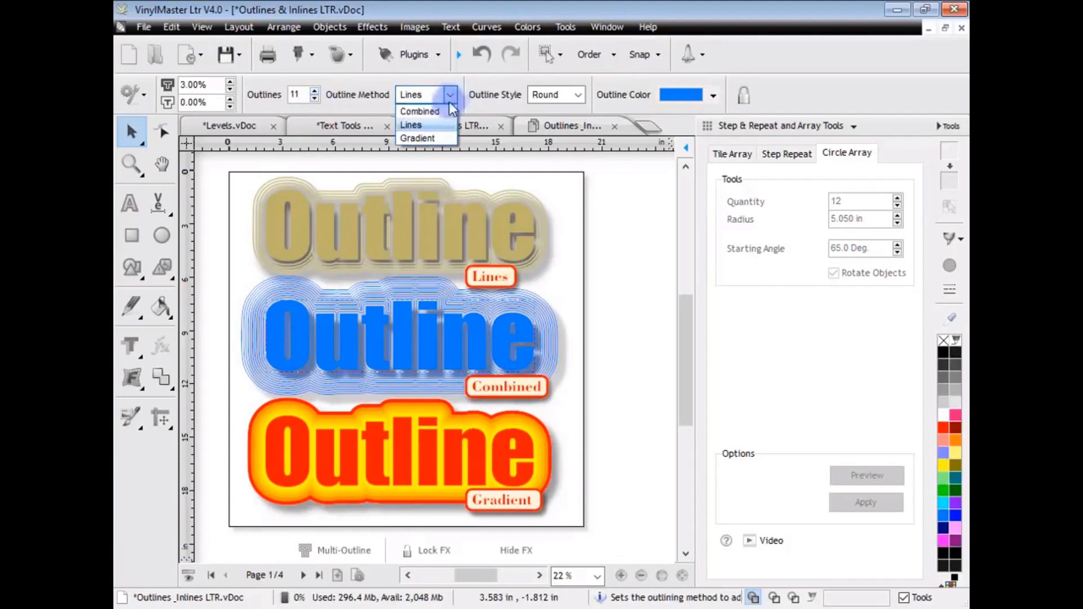
{"action": "left_click", "coordinate": [420, 111]}
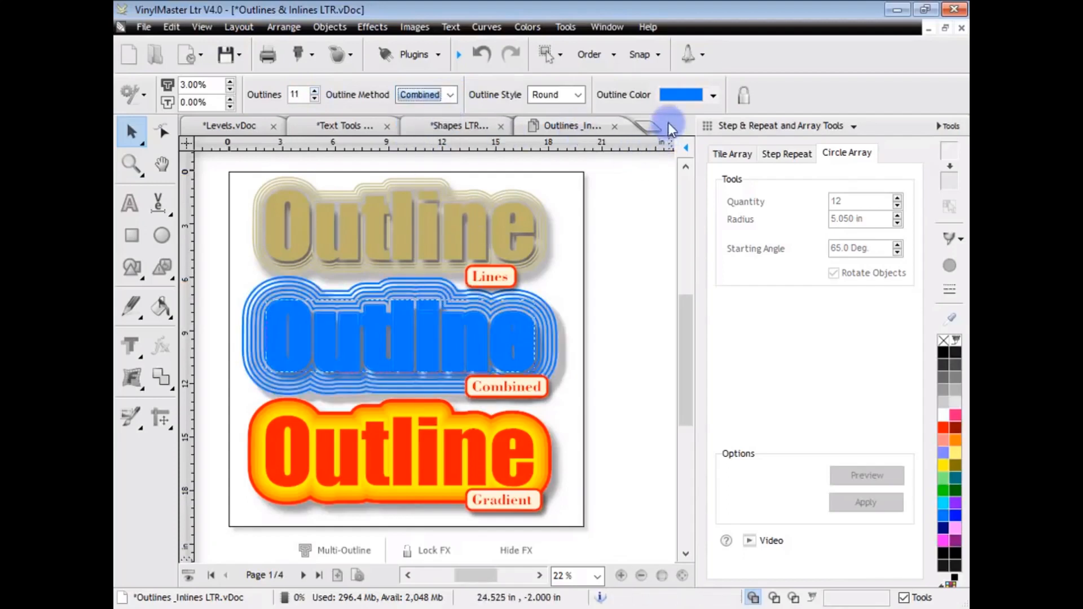
{"action": "left_click", "coordinate": [681, 95]}
{"action": "left_click", "coordinate": [428, 356]}
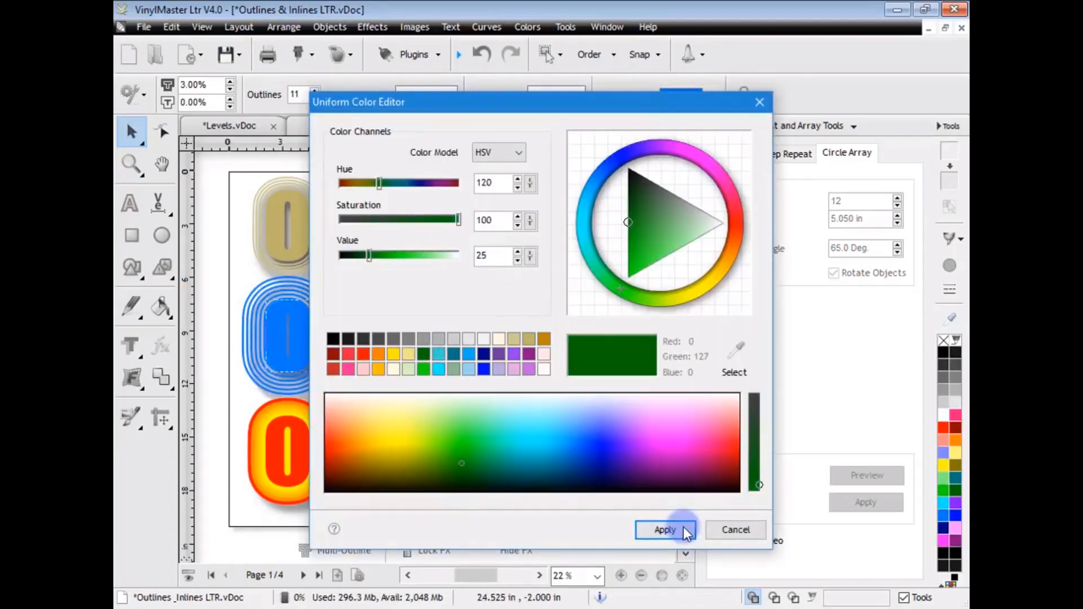
{"action": "left_click", "coordinate": [666, 529]}
{"action": "left_click", "coordinate": [613, 399]}
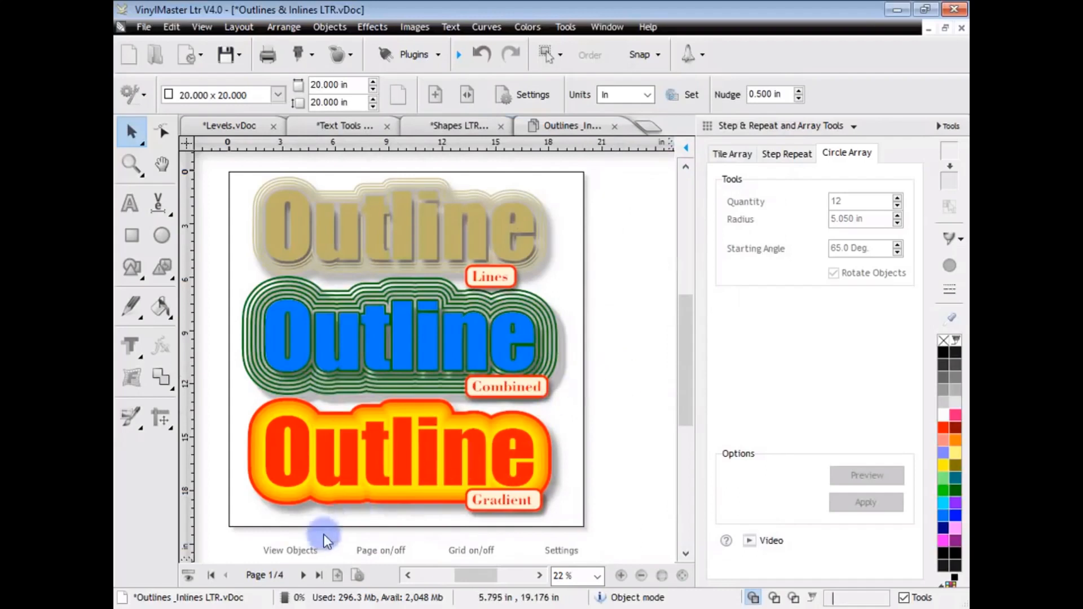
Page through the Outlines & Inlines sample to pages 2, 3 and 4
{"action": "left_click", "coordinate": [305, 574]}
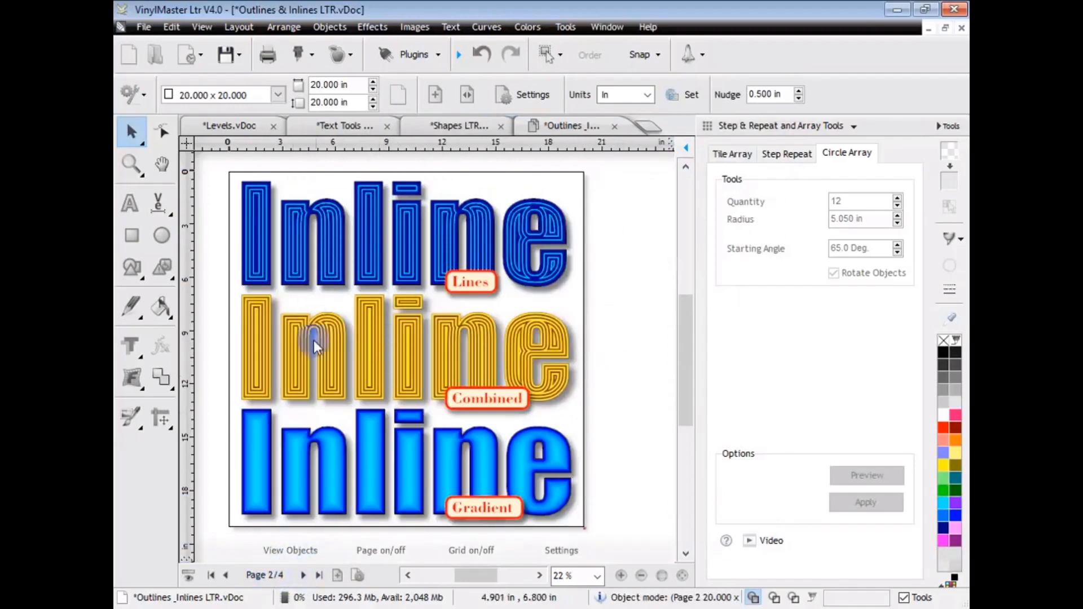
{"action": "left_click", "coordinate": [304, 576]}
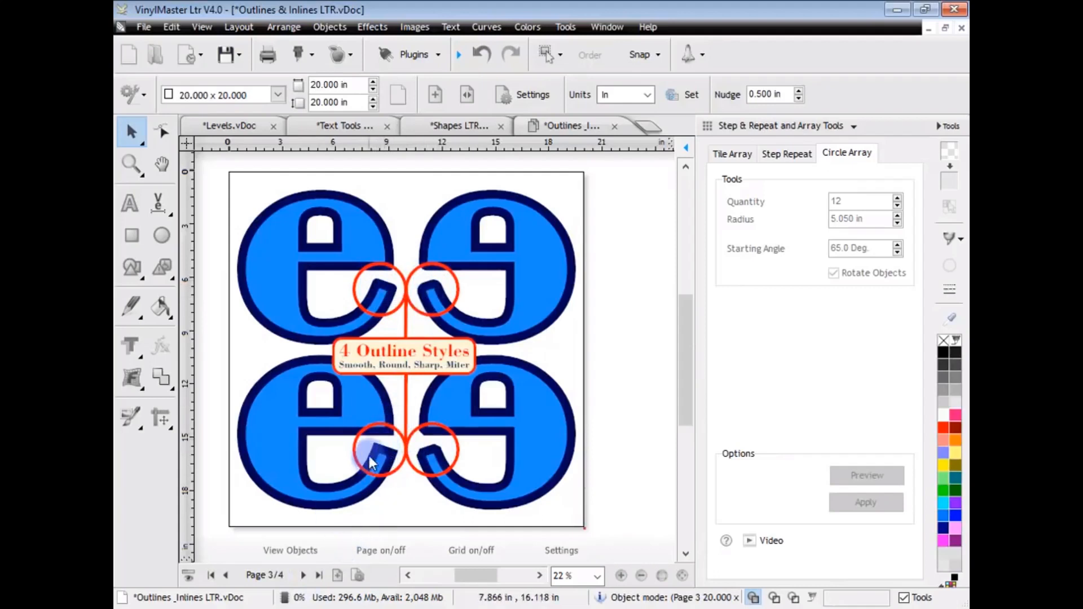
{"action": "left_click", "coordinate": [303, 576]}
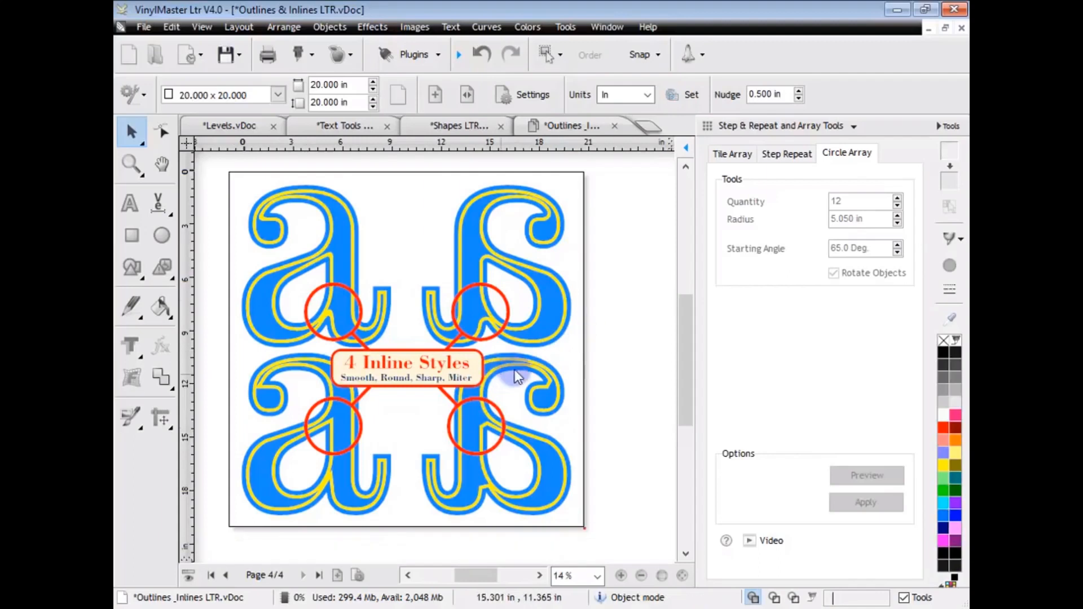
Close the Outlines & Inlines document via the save prompt and hide the array tools panel
{"action": "left_click", "coordinate": [615, 126]}
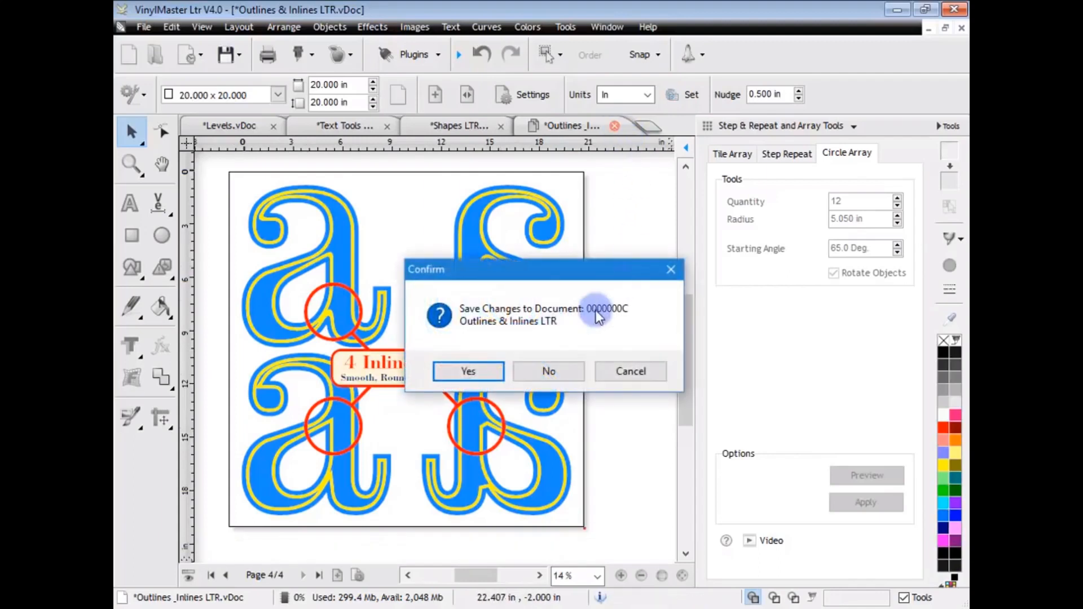
{"action": "left_click", "coordinate": [550, 367]}
{"action": "left_click", "coordinate": [947, 126]}
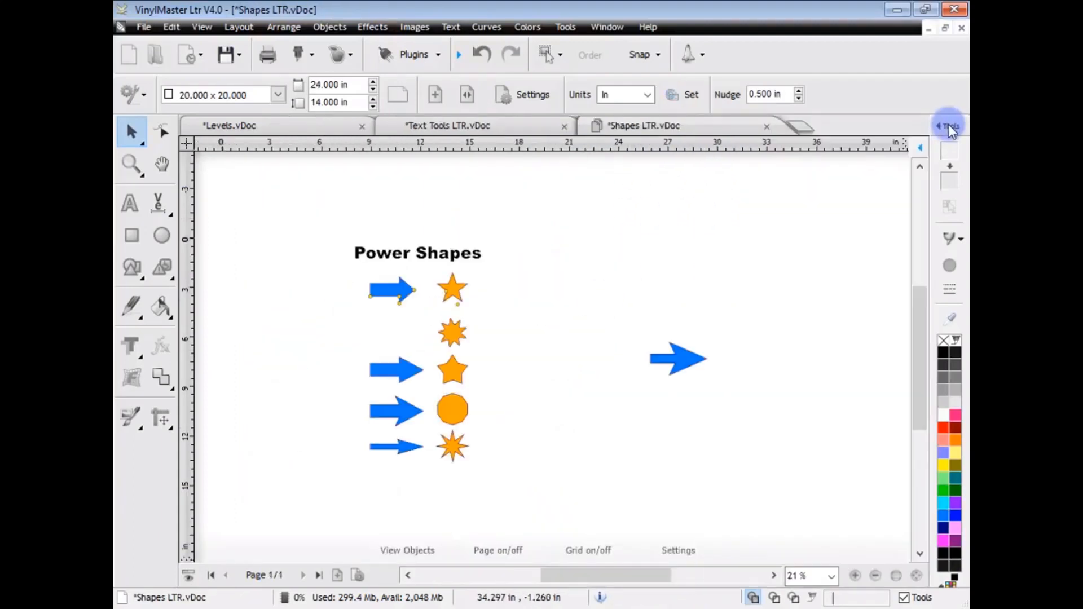
Open the Shadows Block.vDoc sample from the Samples folder
{"action": "left_click", "coordinate": [161, 55]}
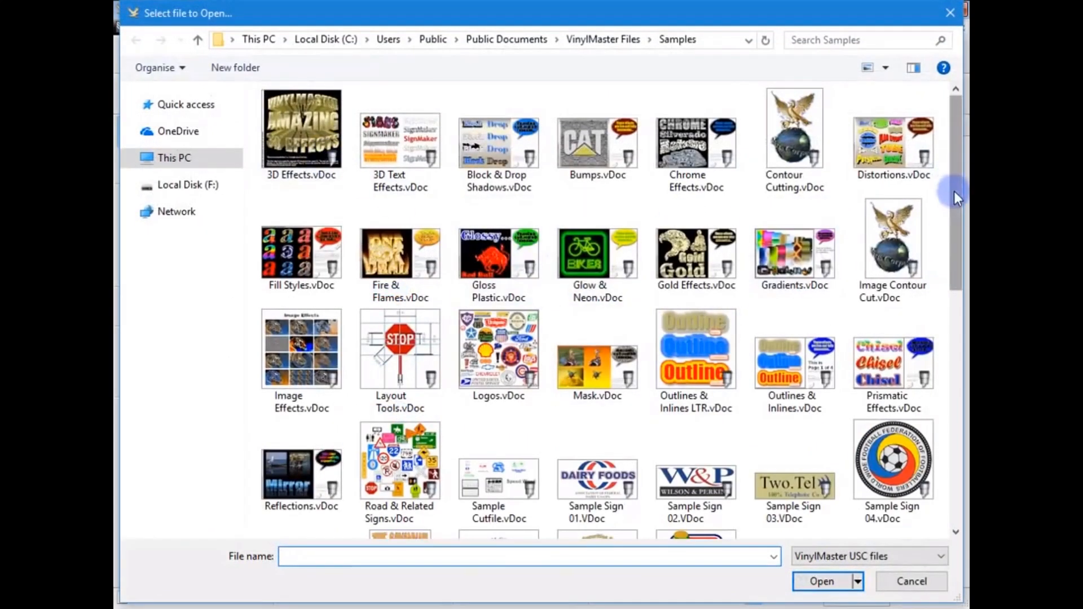
{"action": "scroll", "coordinate": [953, 191], "scroll_direction": "down", "scroll_amount": 5}
{"action": "double_click", "coordinate": [296, 418]}
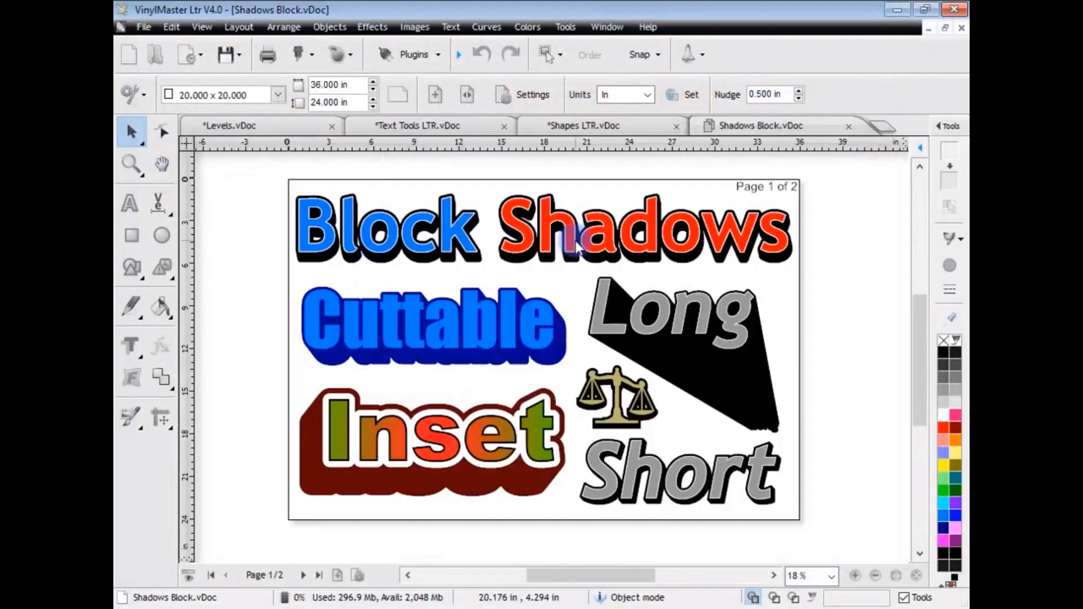
Deepen the block shadow on the Block Shadows heading by dragging its handle
{"action": "left_click", "coordinate": [417, 247]}
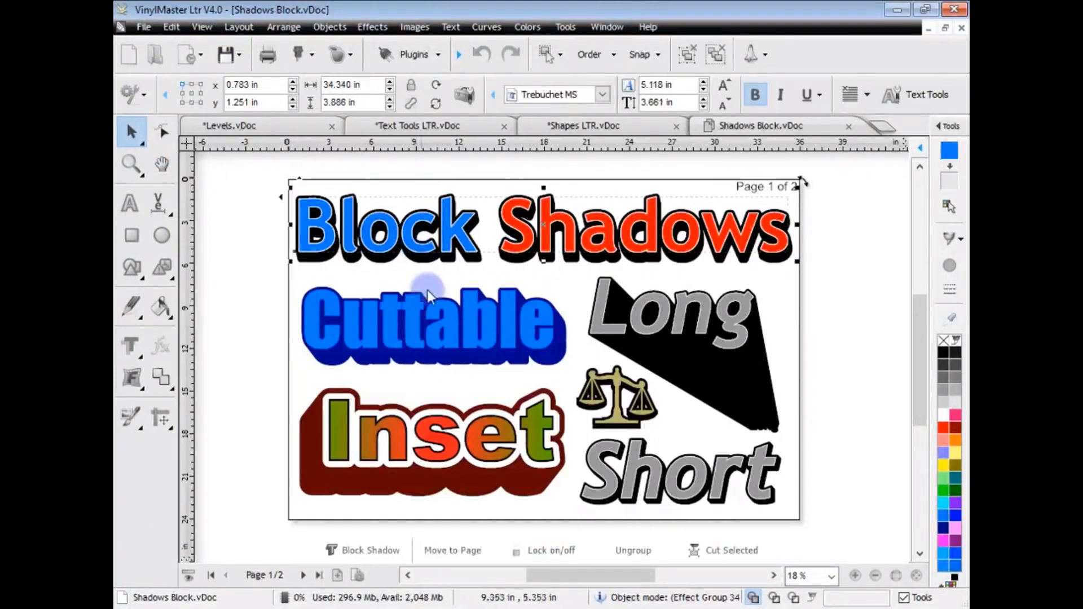
{"action": "left_click", "coordinate": [371, 550]}
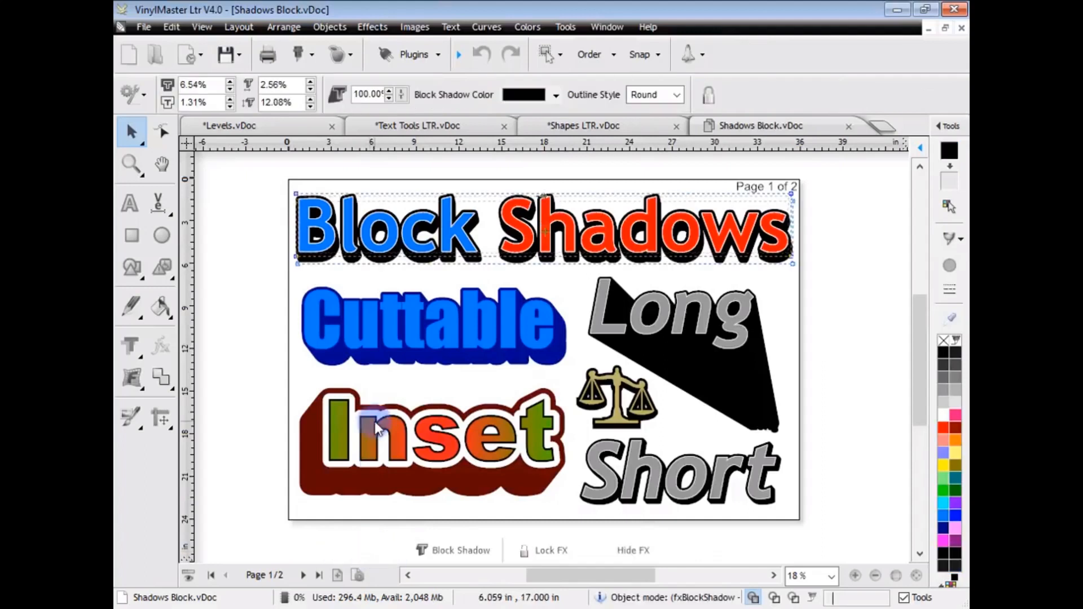
{"action": "left_click_drag", "start_coordinate": [571, 240], "coordinate": [550, 234]}
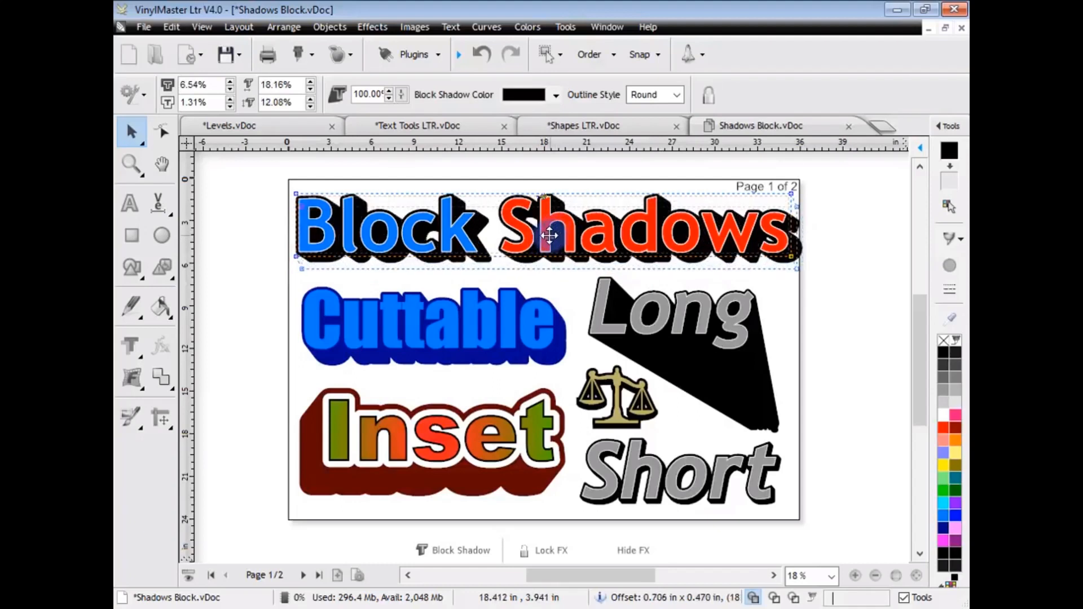
{"action": "left_click_drag", "start_coordinate": [550, 234], "coordinate": [548, 247]}
Shorten the long block shadow behind Long, then close the Shadows Block document
{"action": "left_click", "coordinate": [647, 343]}
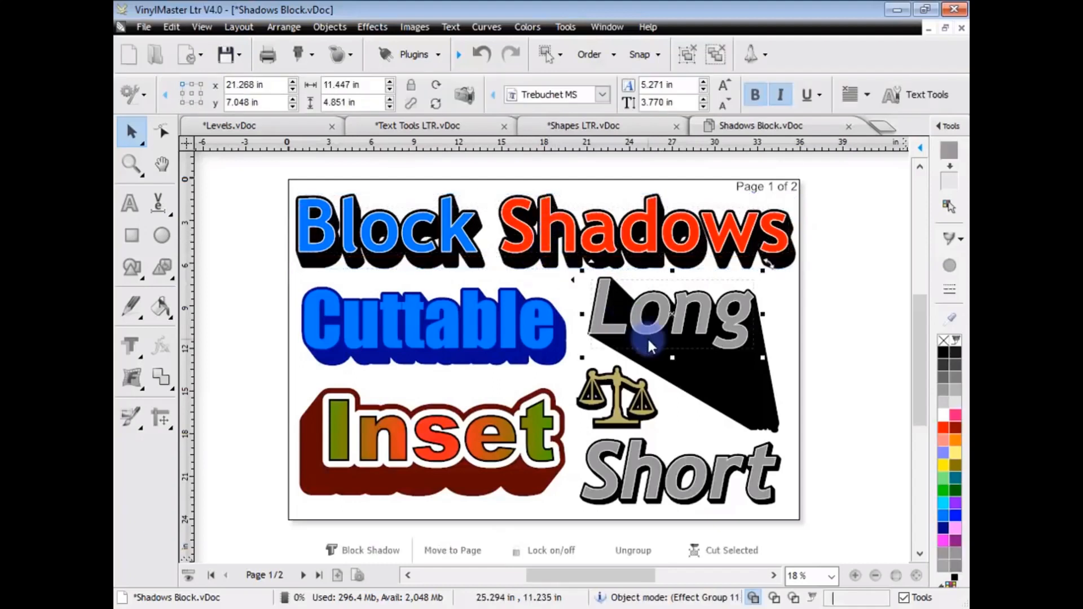
{"action": "left_click", "coordinate": [364, 550]}
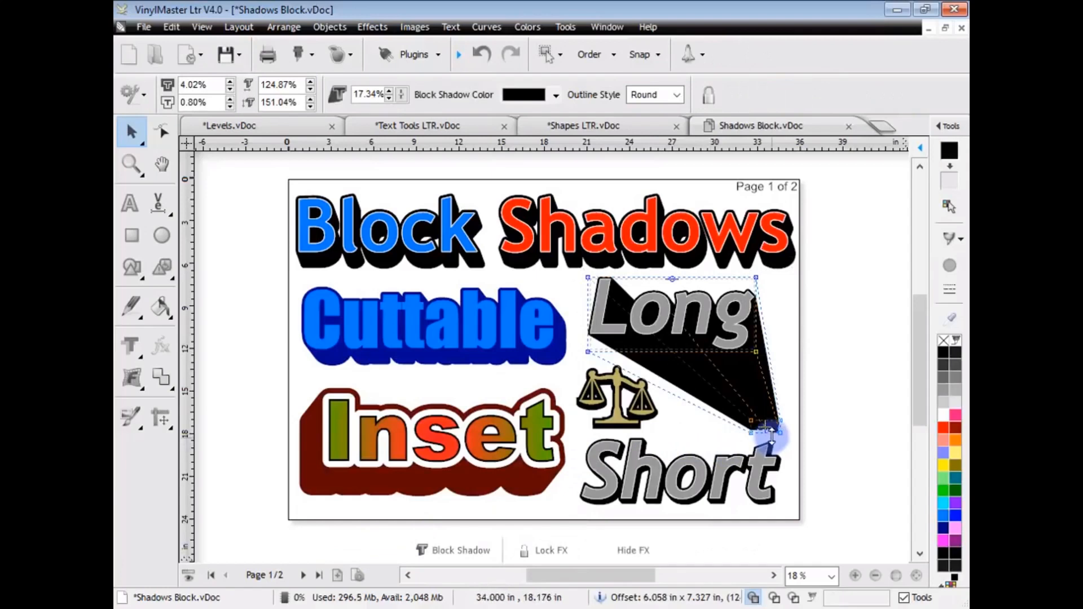
{"action": "mouse_move", "coordinate": [765, 427]}
{"action": "left_mouse_down"}
{"action": "mouse_move", "coordinate": [719, 386]}
{"action": "mouse_move", "coordinate": [716, 364]}
{"action": "left_mouse_up"}
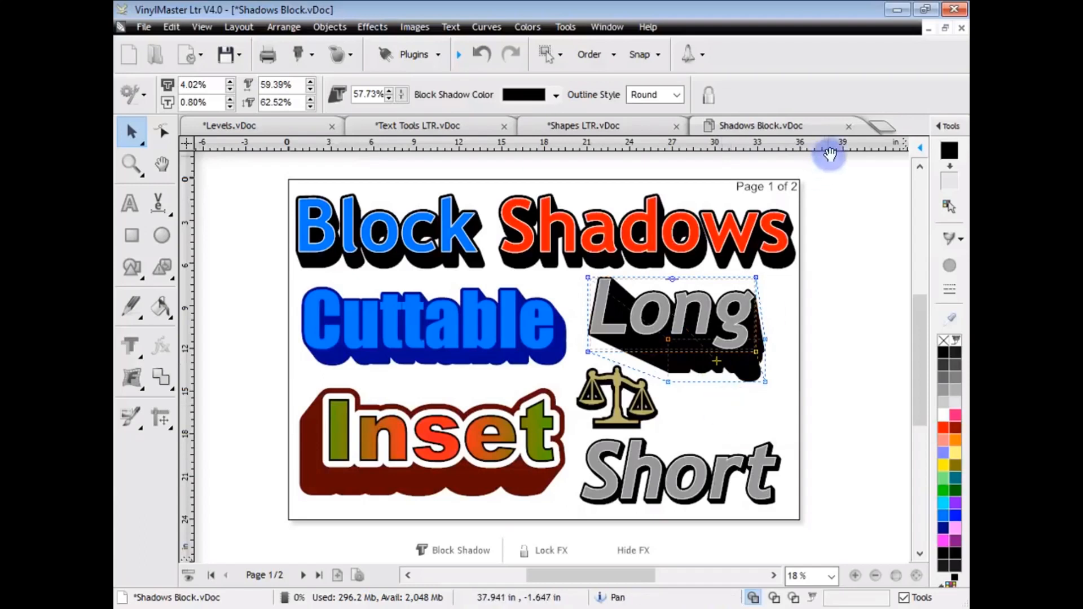
{"action": "left_click", "coordinate": [848, 125]}
{"action": "left_click", "coordinate": [565, 370]}
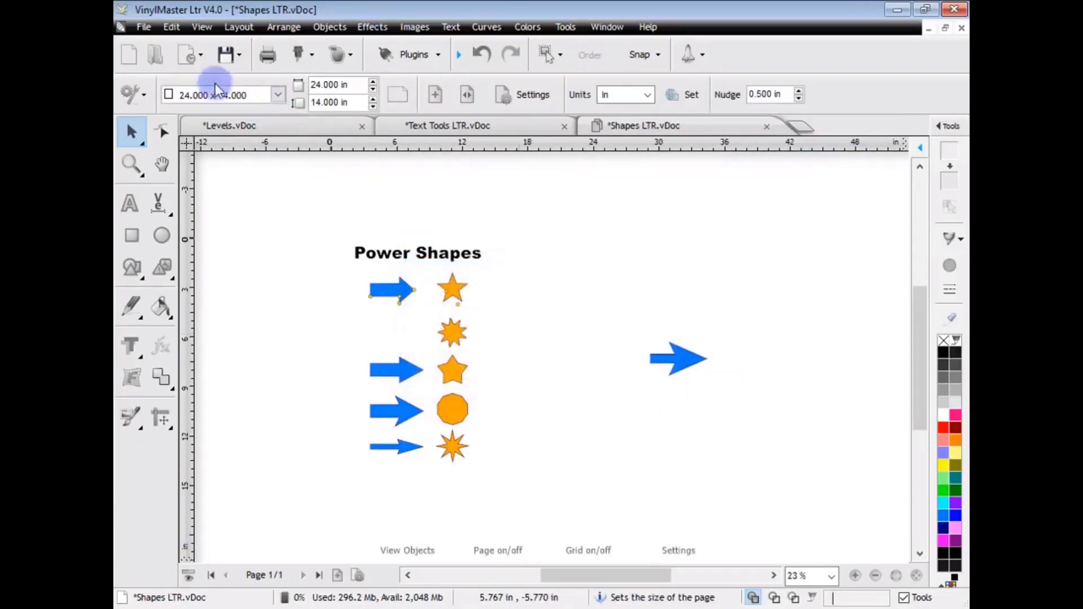
Open the Shadows Drop.vDoc sample from the Samples folder
{"action": "left_click", "coordinate": [158, 55]}
{"action": "left_click_drag", "start_coordinate": [959, 191], "coordinate": [951, 338]}
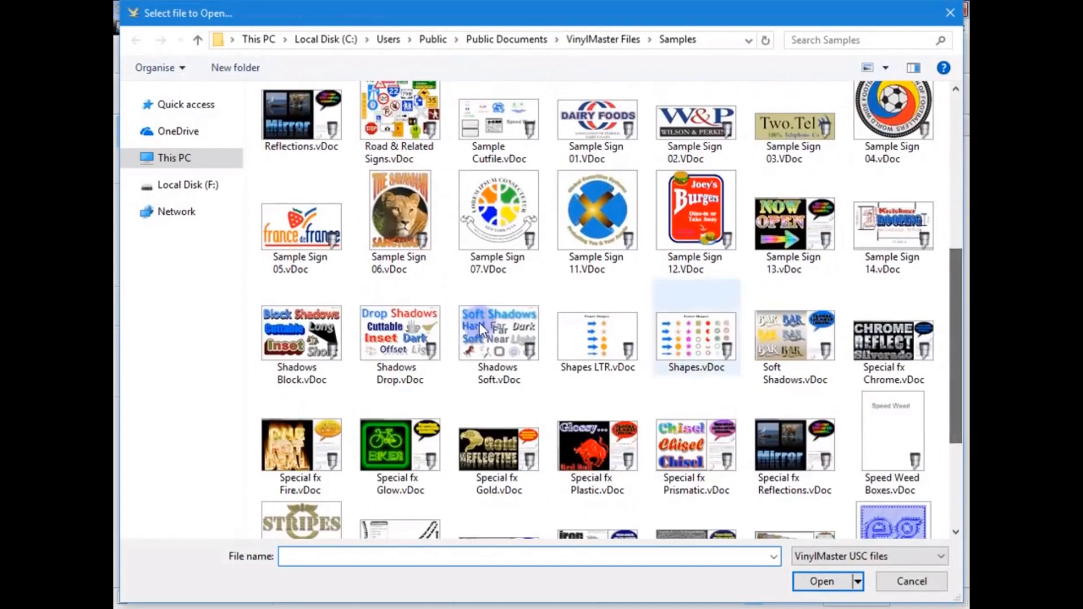
{"action": "double_click", "coordinate": [376, 331]}
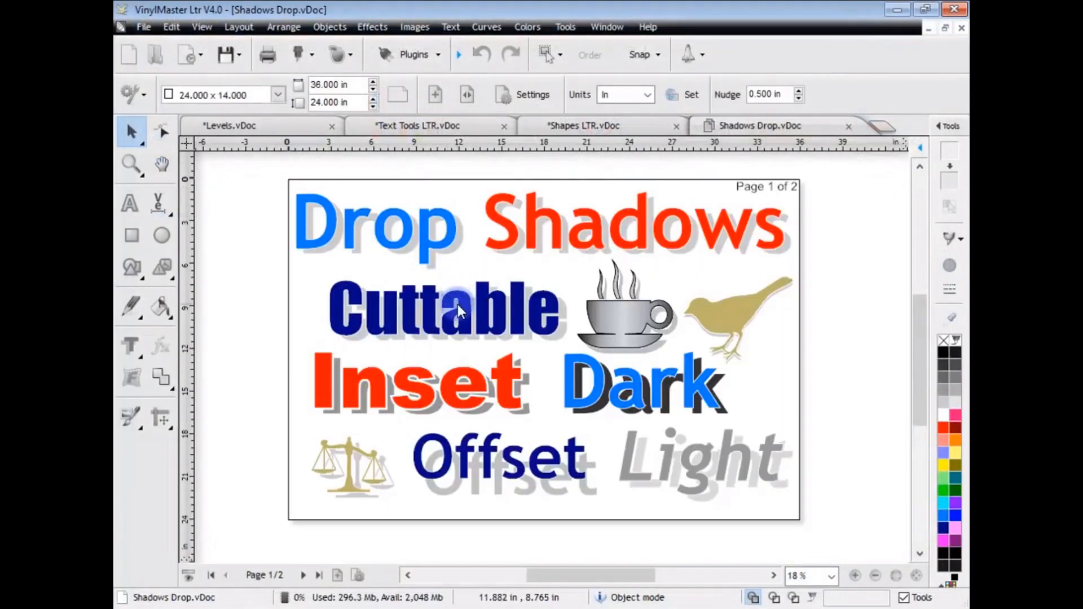
Push the Drop Shadows heading's drop shadow further from the text
{"action": "left_click", "coordinate": [432, 243]}
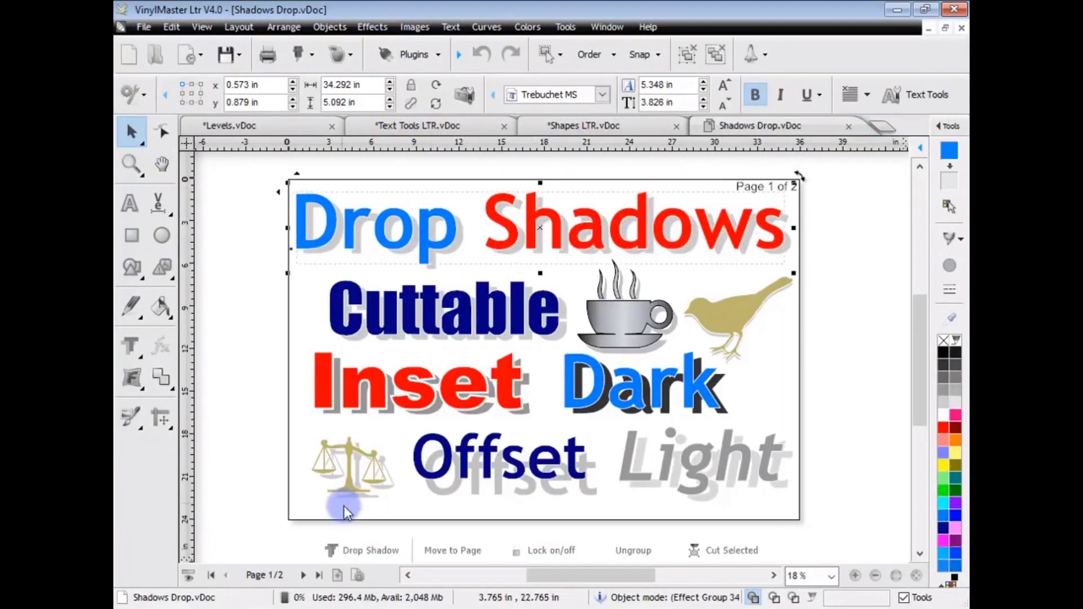
{"action": "left_click", "coordinate": [362, 551]}
{"action": "left_click_drag", "start_coordinate": [549, 237], "coordinate": [554, 255]}
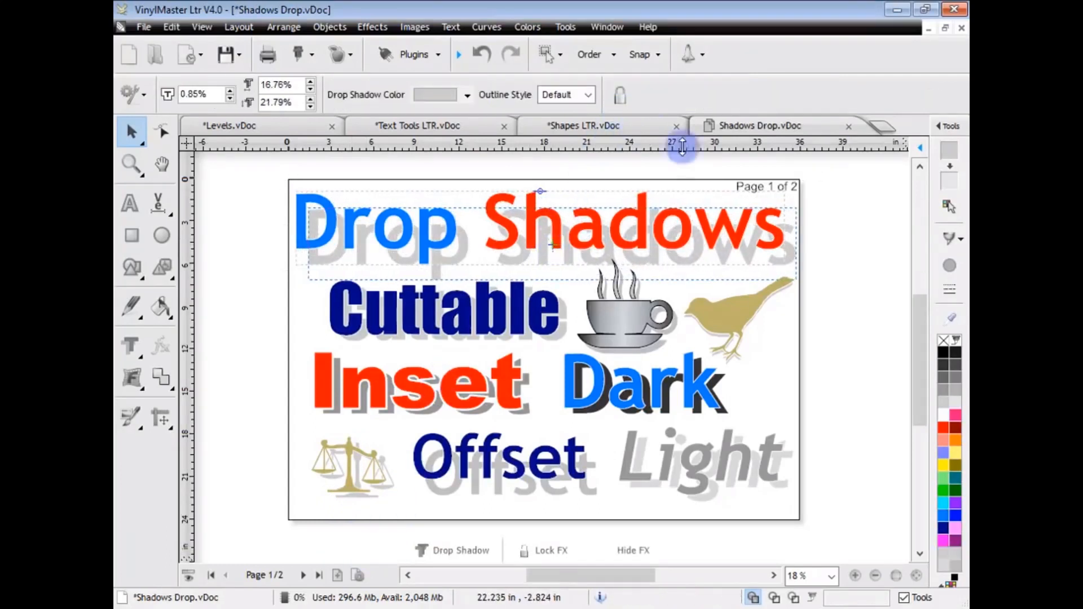
{"action": "left_click", "coordinate": [711, 329]}
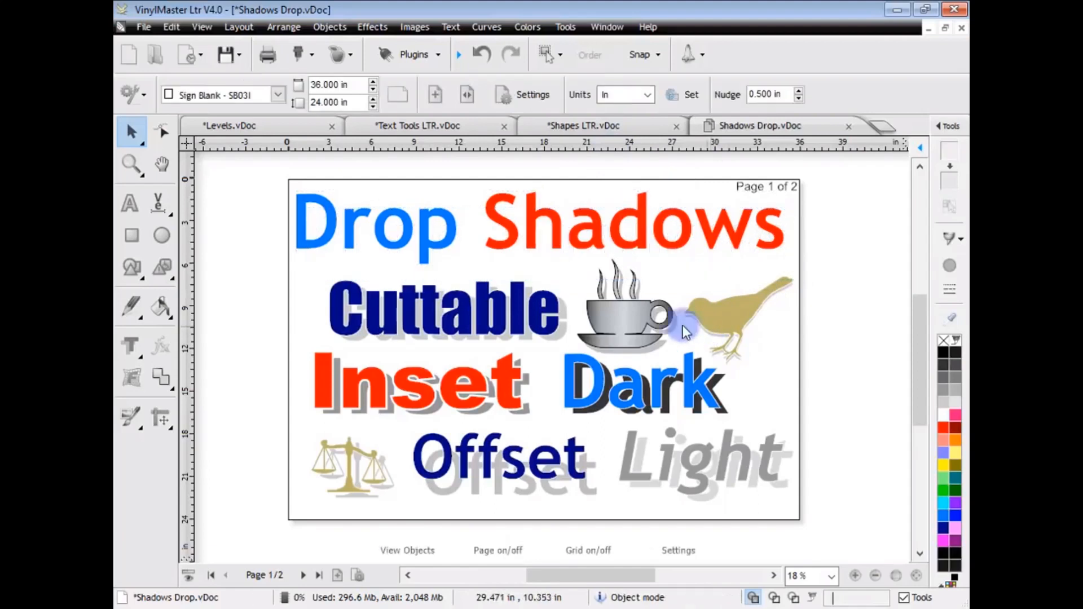
Move the Drop Shadows heading's drop shadow closer and zoom in on the word Drop
{"action": "left_click", "coordinate": [463, 253]}
{"action": "left_click", "coordinate": [137, 355]}
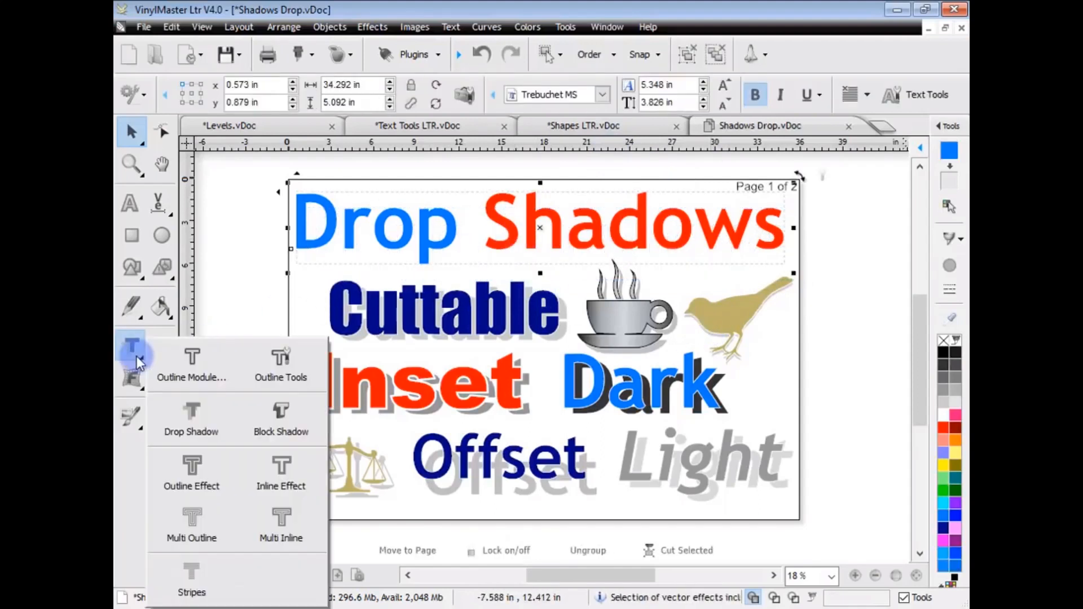
{"action": "left_click", "coordinate": [191, 419]}
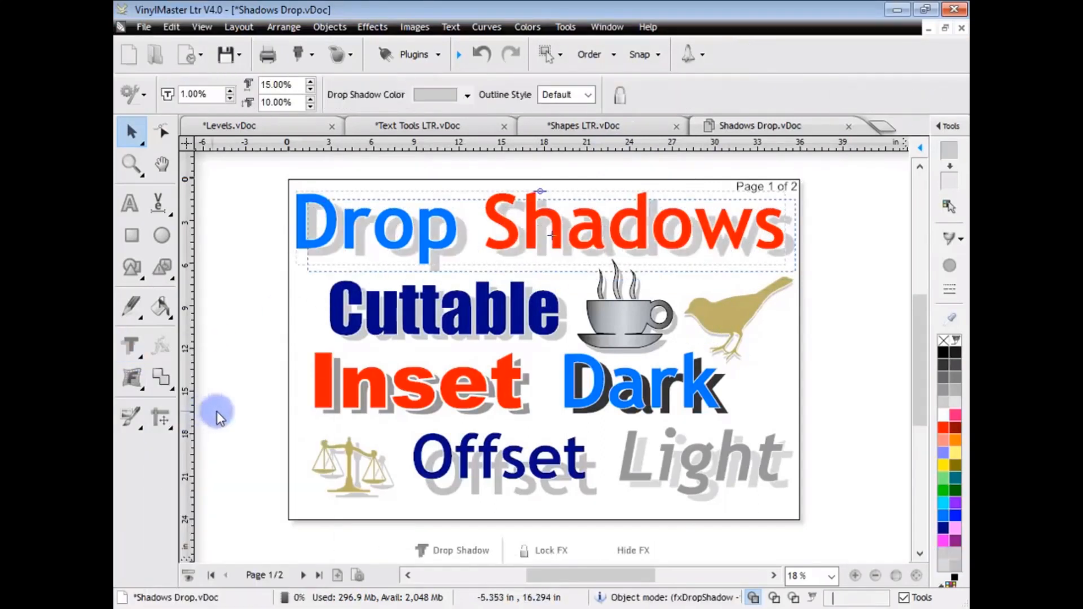
{"action": "left_click", "coordinate": [554, 236]}
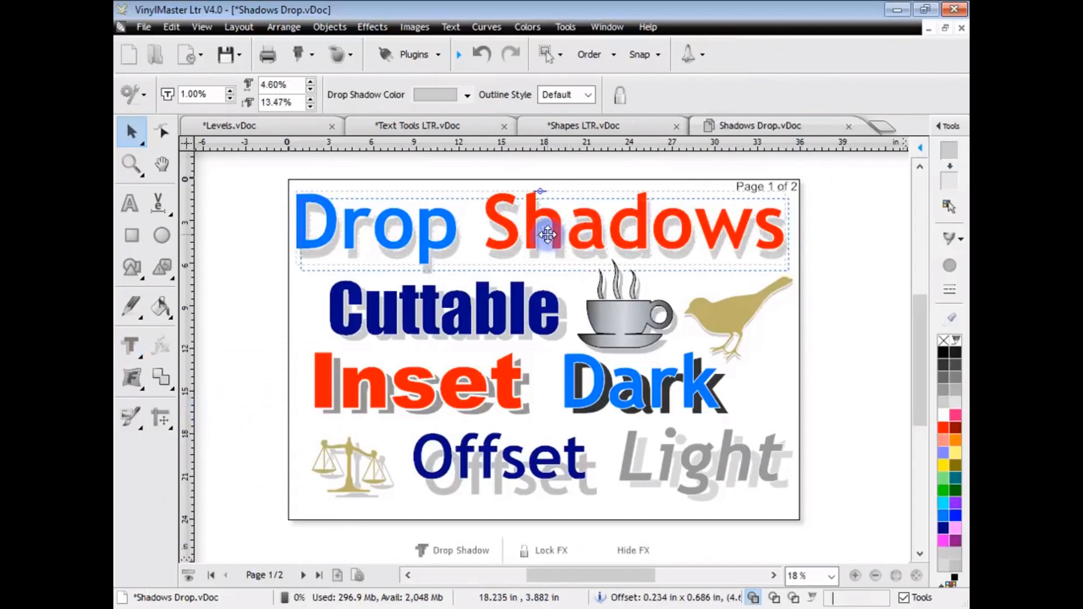
{"action": "left_click", "coordinate": [129, 169]}
{"action": "left_click_drag", "start_coordinate": [239, 171], "coordinate": [470, 288]}
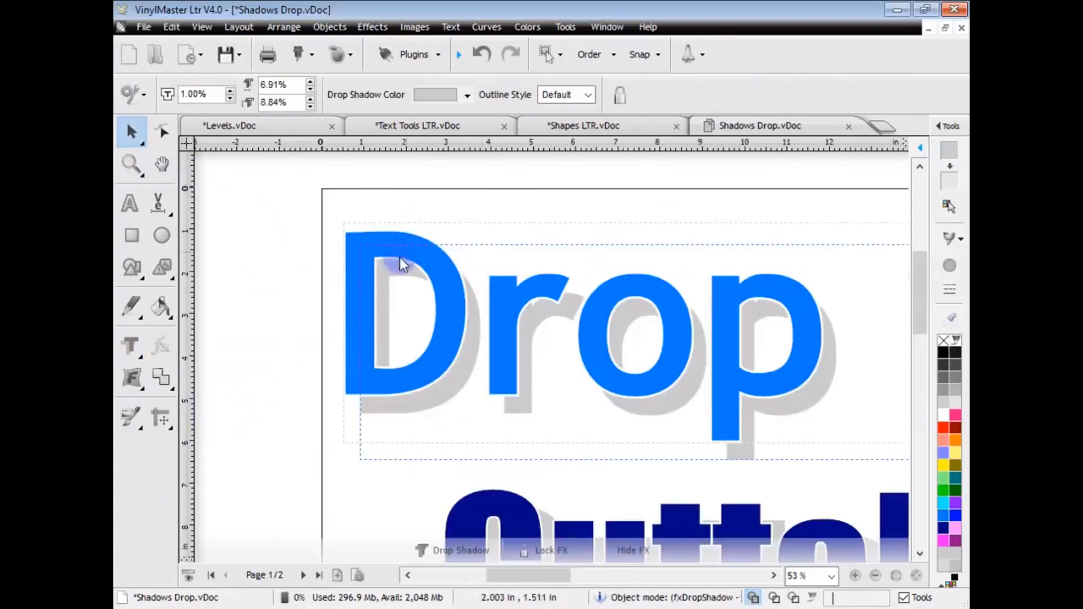
Set the shadow Inset to 2.00% and check it in wireframe outline view
{"action": "left_click", "coordinate": [231, 92]}
{"action": "left_click", "coordinate": [231, 101]}
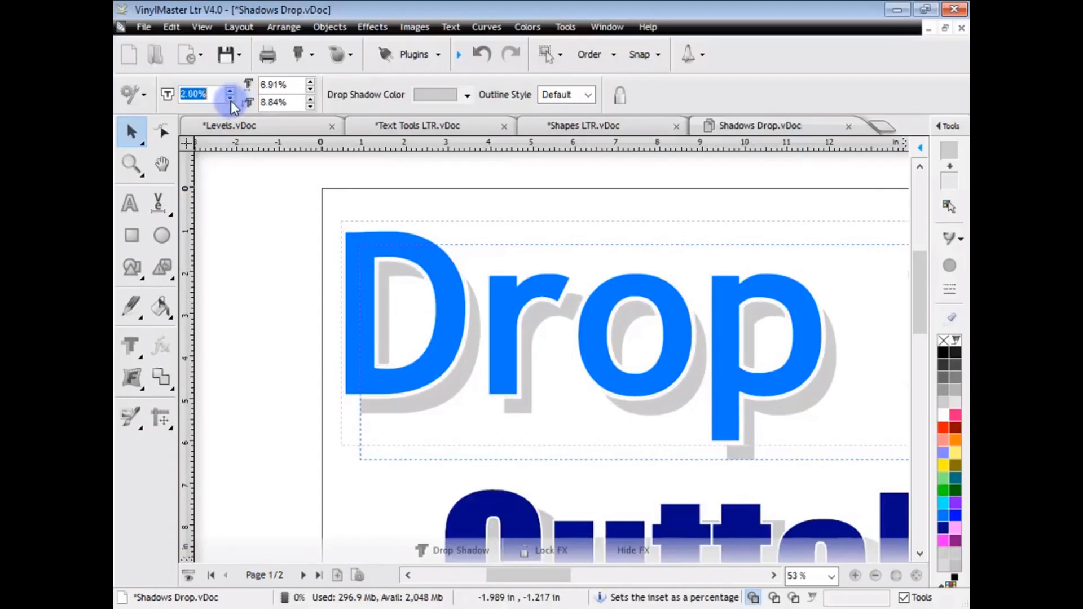
{"action": "left_click", "coordinate": [775, 598]}
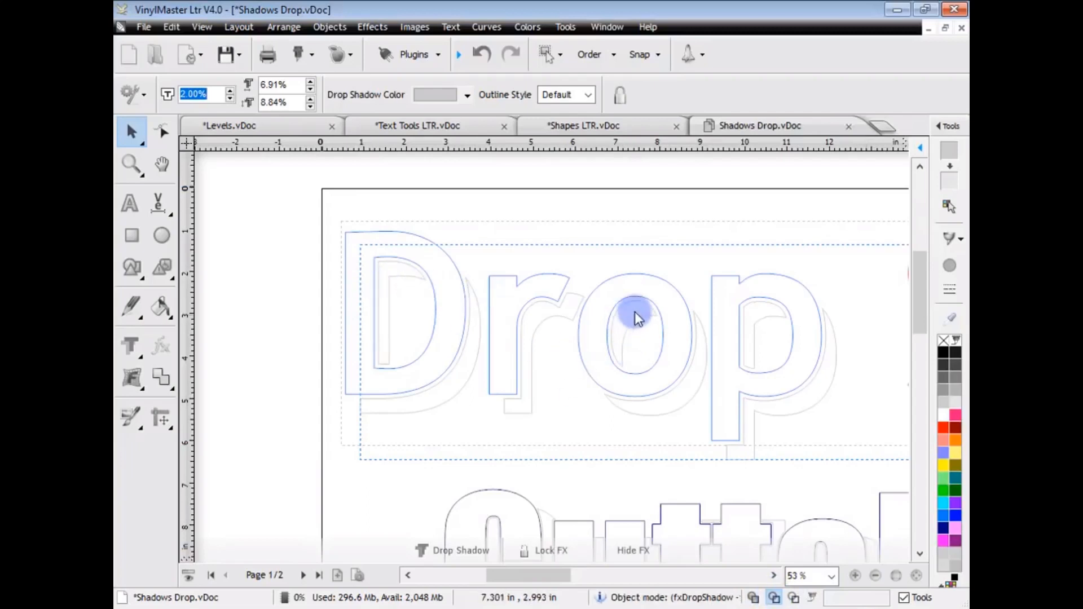
{"action": "left_click", "coordinate": [753, 597]}
{"action": "left_click", "coordinate": [917, 576]}
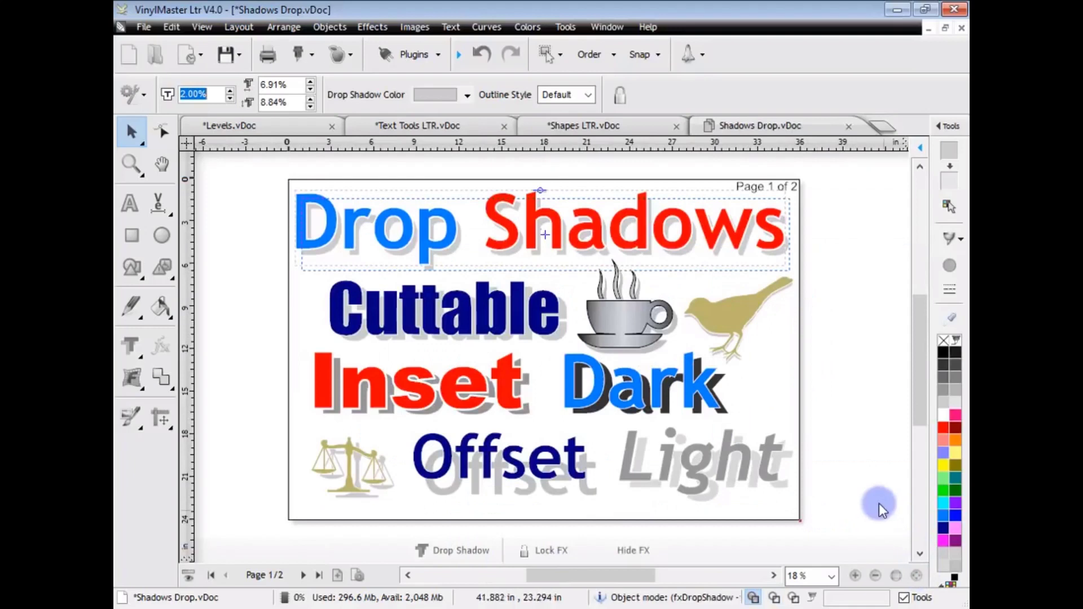
{"action": "left_click", "coordinate": [838, 381]}
Close Shadows Drop without saving and open the Stripes.vDoc sample
{"action": "left_click", "coordinate": [849, 126]}
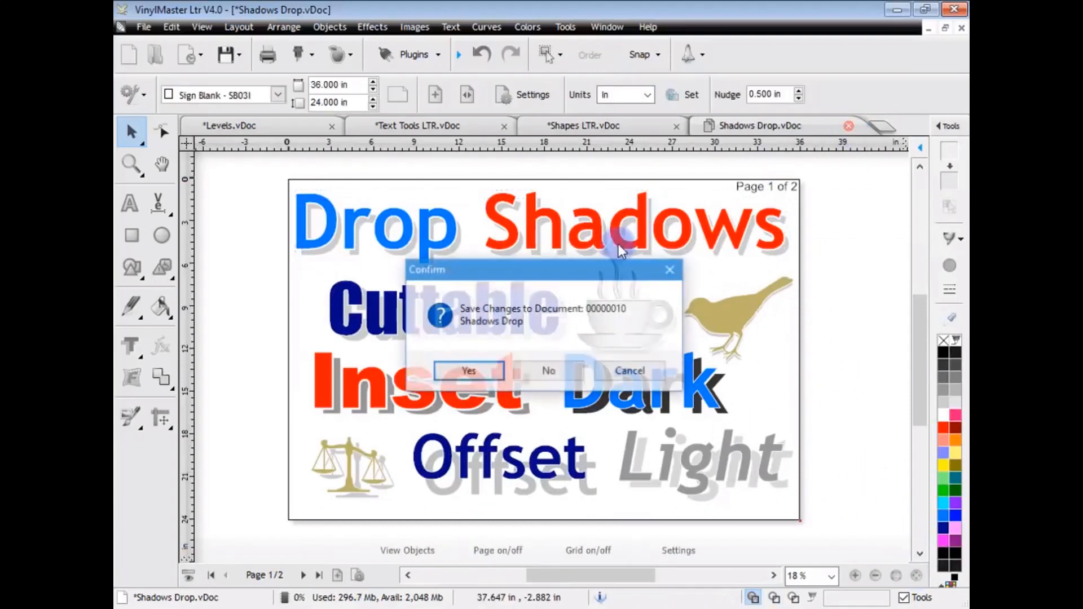
{"action": "left_click", "coordinate": [548, 370]}
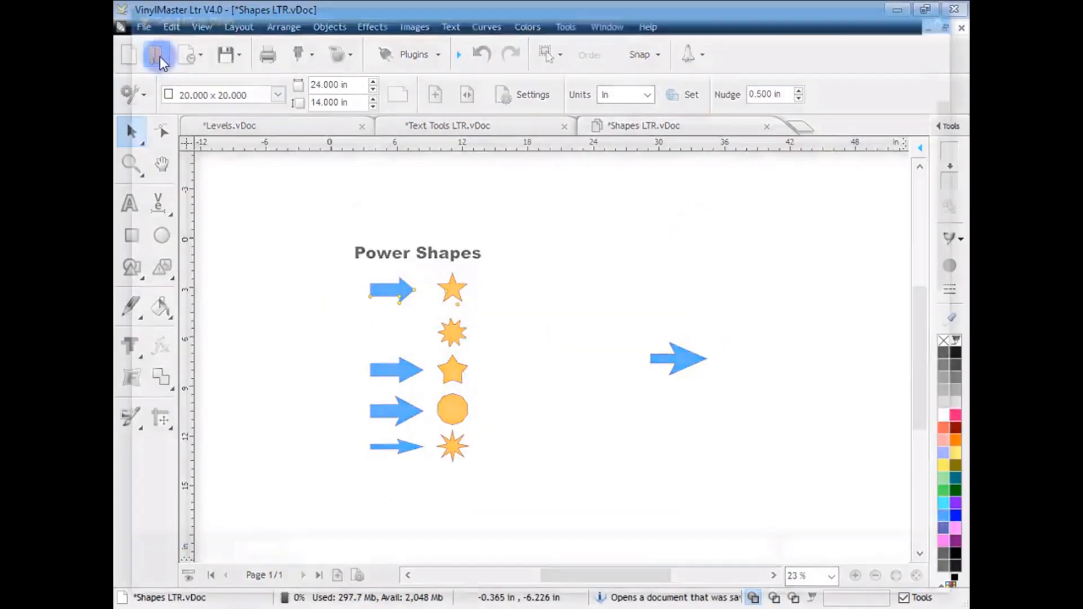
{"action": "left_click", "coordinate": [160, 57]}
{"action": "left_click_drag", "start_coordinate": [957, 135], "coordinate": [943, 368]}
{"action": "double_click", "coordinate": [328, 364]}
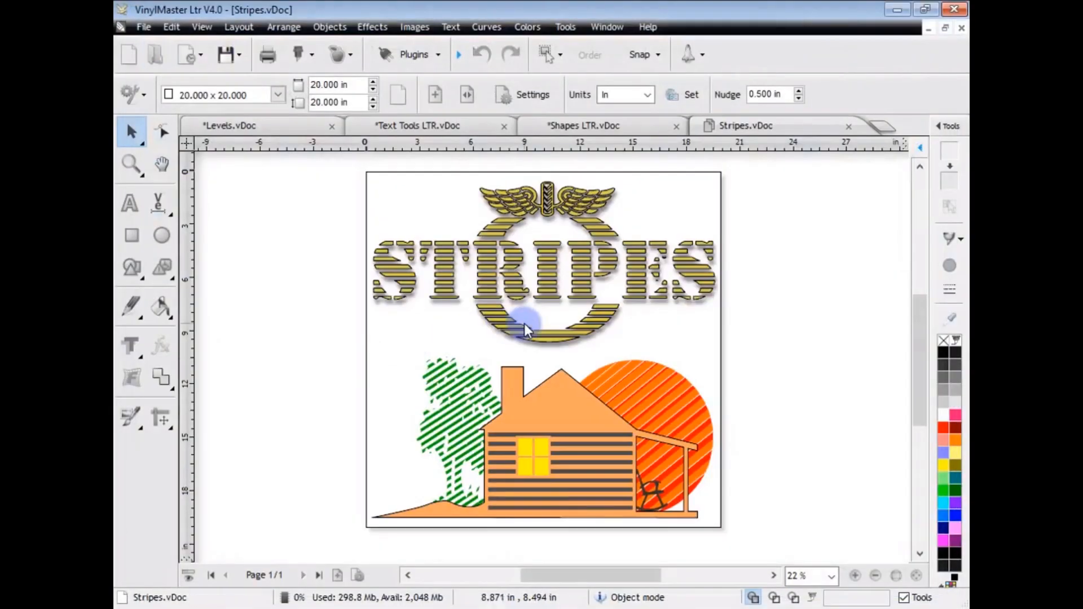
Inspect the STRIPES logo zoomed in and in wireframe view, then close the Stripes document
{"action": "left_click", "coordinate": [132, 164]}
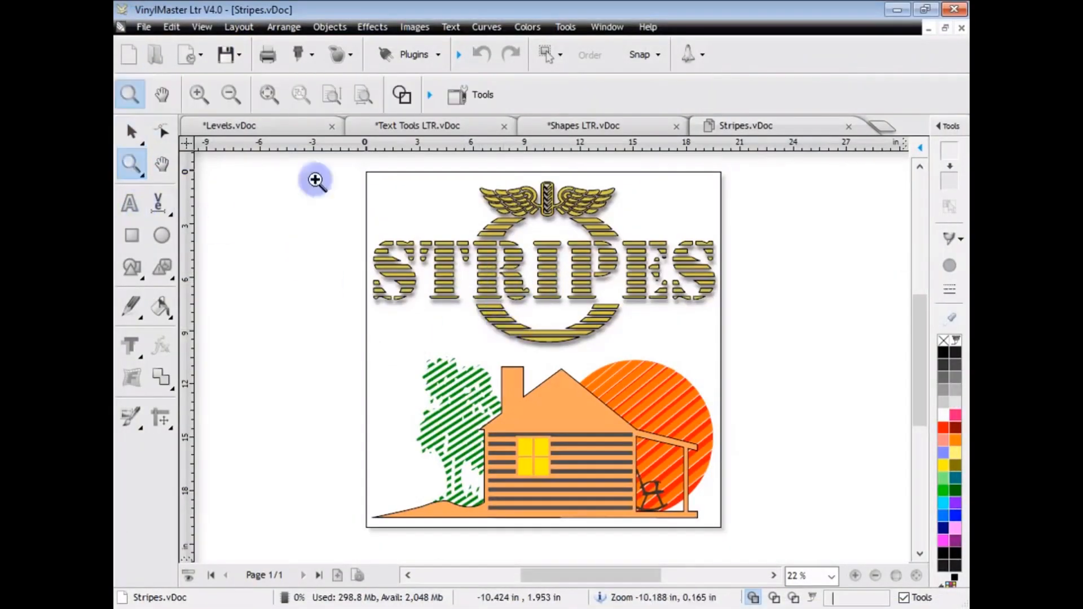
{"action": "left_click_drag", "start_coordinate": [436, 170], "coordinate": [686, 350]}
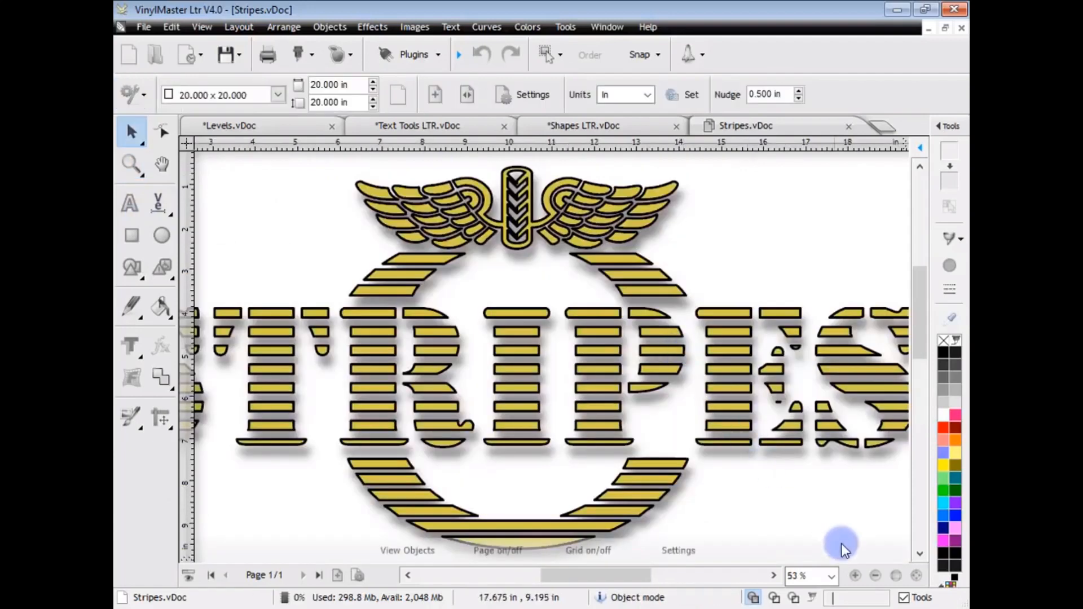
{"action": "left_click", "coordinate": [775, 598]}
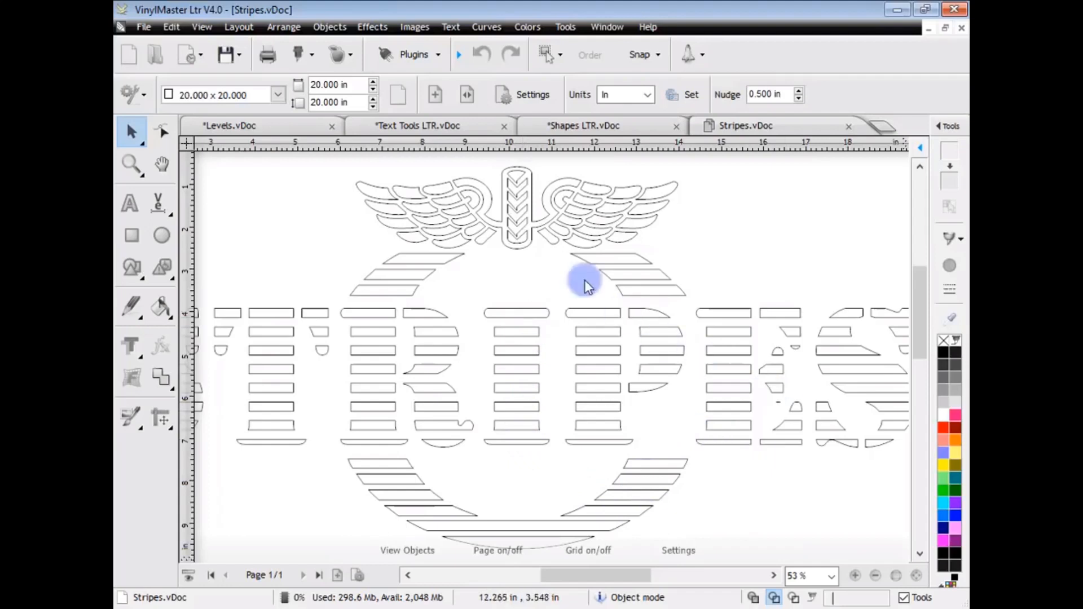
{"action": "left_click", "coordinate": [754, 598]}
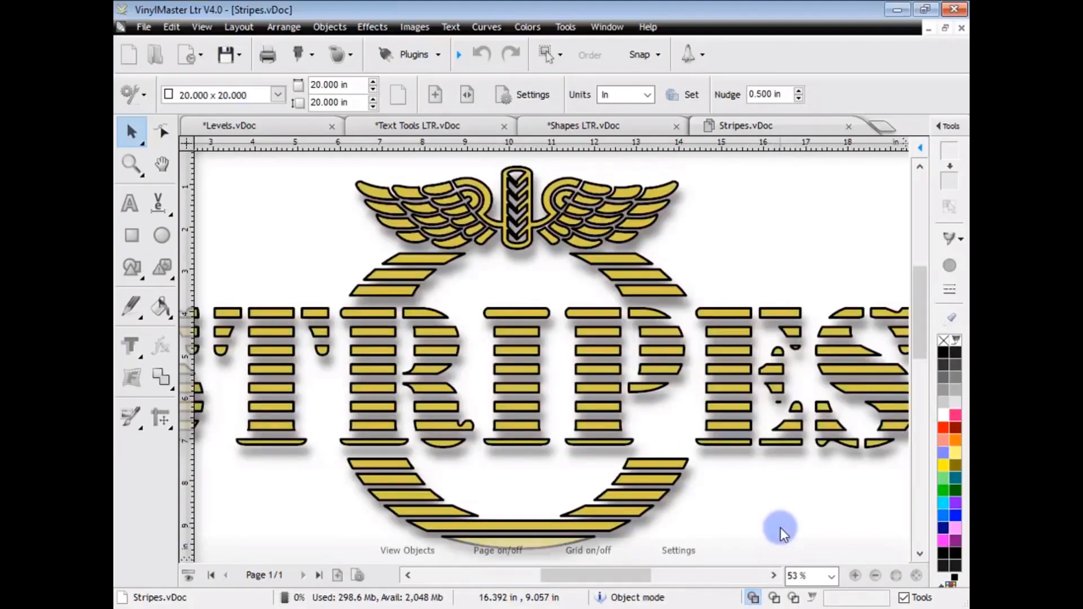
{"action": "left_click", "coordinate": [894, 574]}
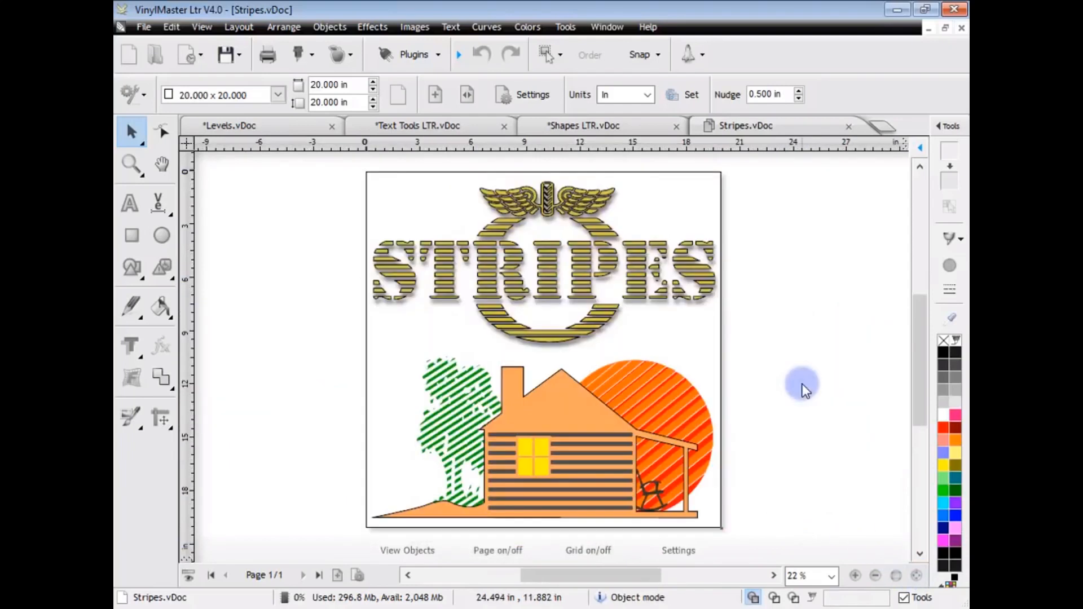
{"action": "left_click", "coordinate": [851, 127]}
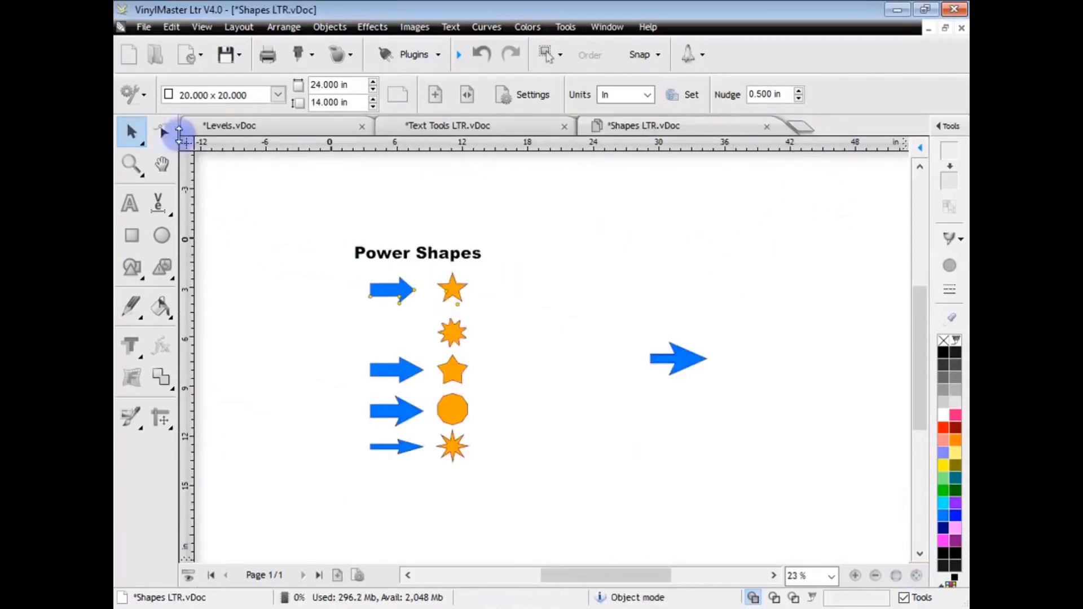
Start a new blank Untitled document with the page outline hidden
{"action": "left_click", "coordinate": [129, 55]}
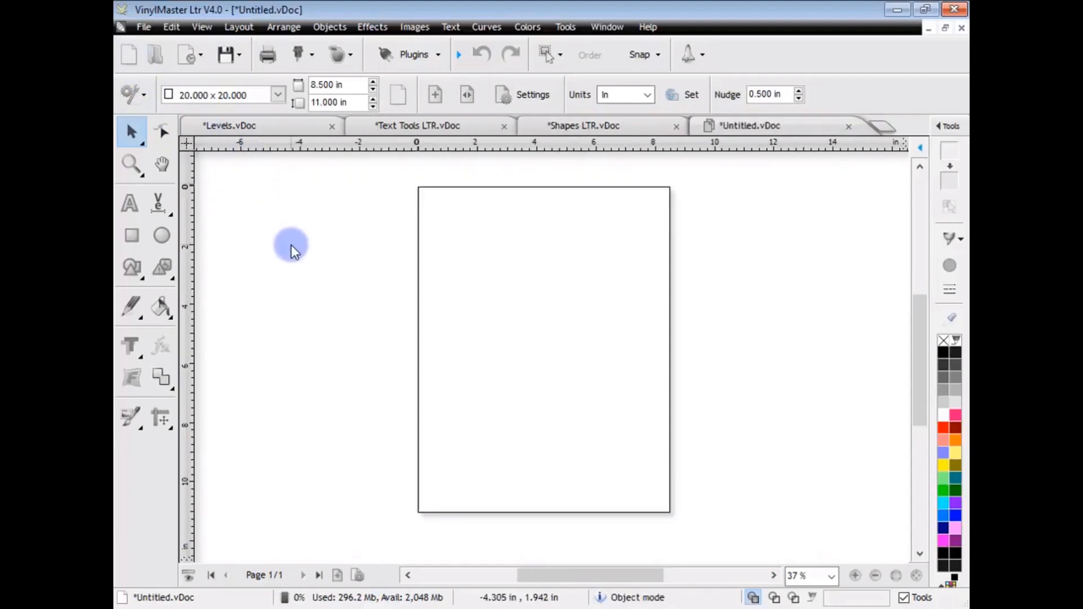
{"action": "left_click", "coordinate": [322, 300]}
{"action": "left_click", "coordinate": [499, 550]}
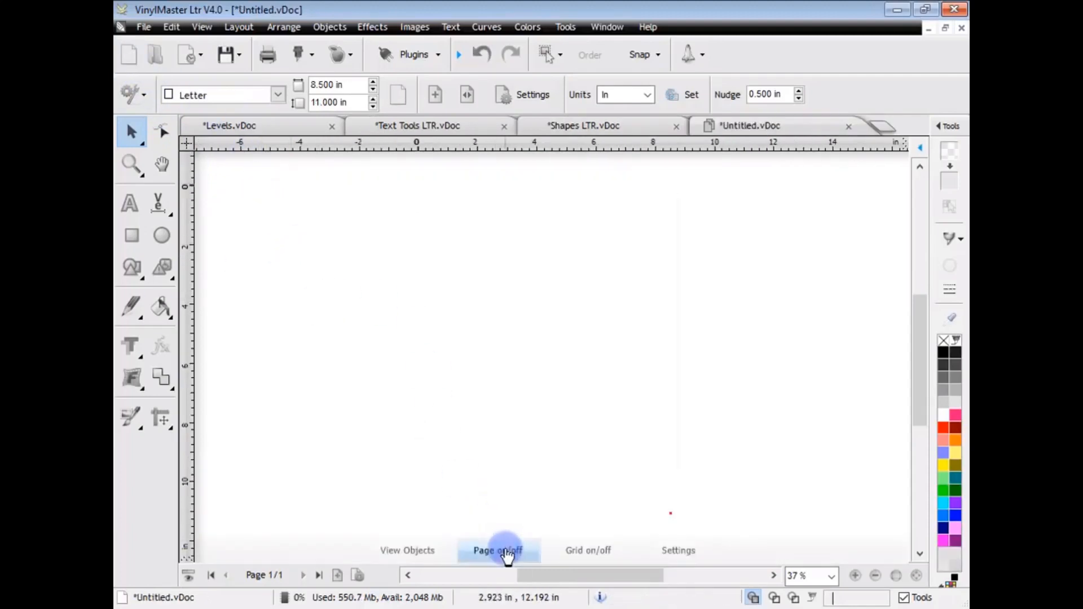
{"action": "left_click_drag", "start_coordinate": [418, 412], "coordinate": [438, 434]}
Paste the sunglasses photo with Ctrl+V, place it on the page and select it
{"action": "key", "text": "ctrl+v"}
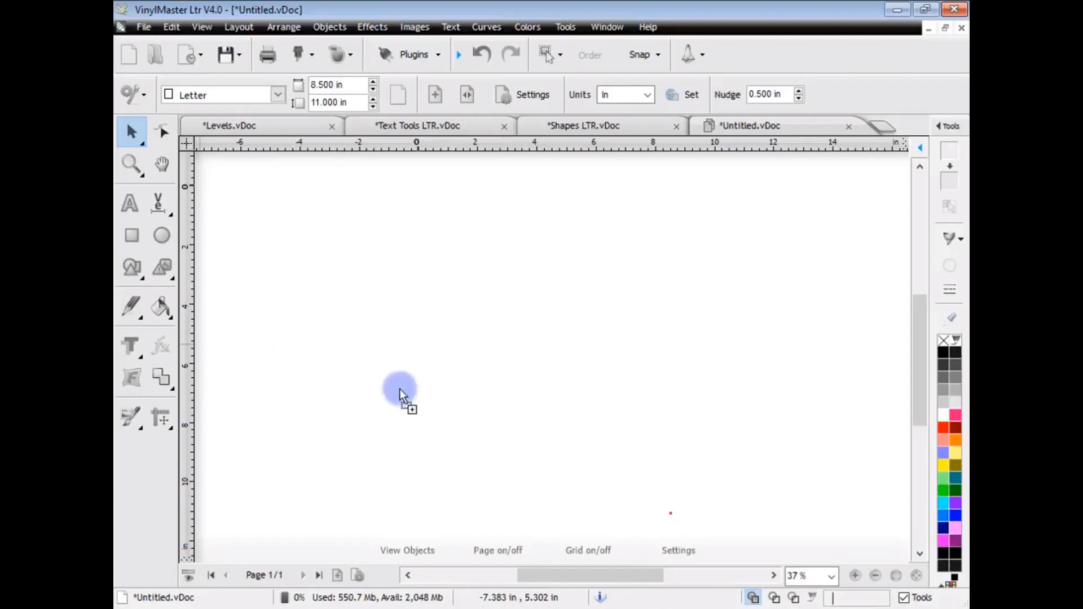
{"action": "left_click_drag", "start_coordinate": [258, 203], "coordinate": [269, 213]}
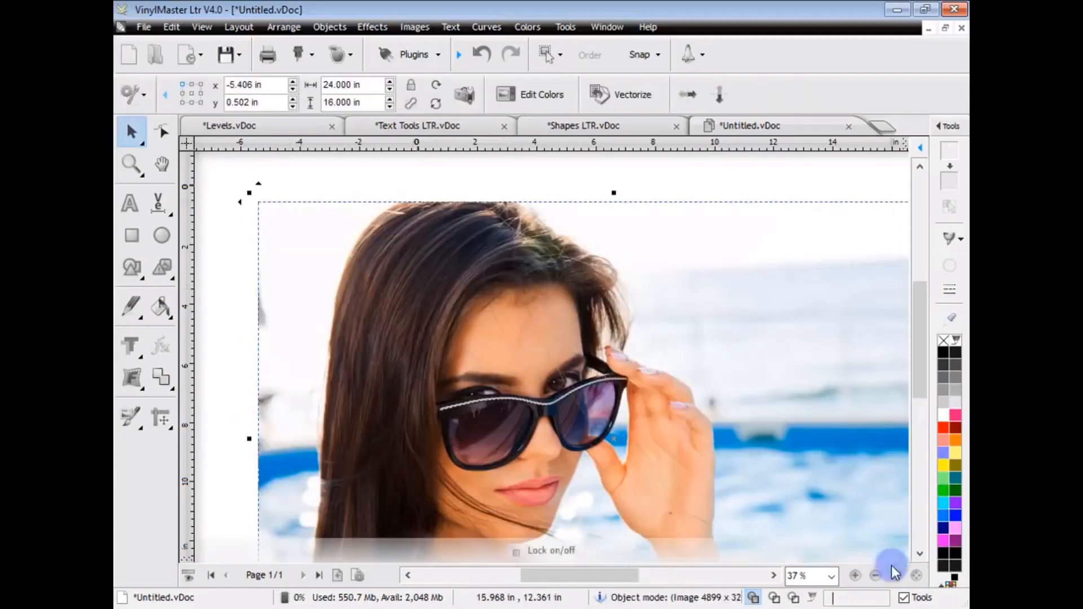
{"action": "left_click", "coordinate": [919, 575]}
{"action": "left_click_drag", "start_coordinate": [687, 449], "coordinate": [694, 443]}
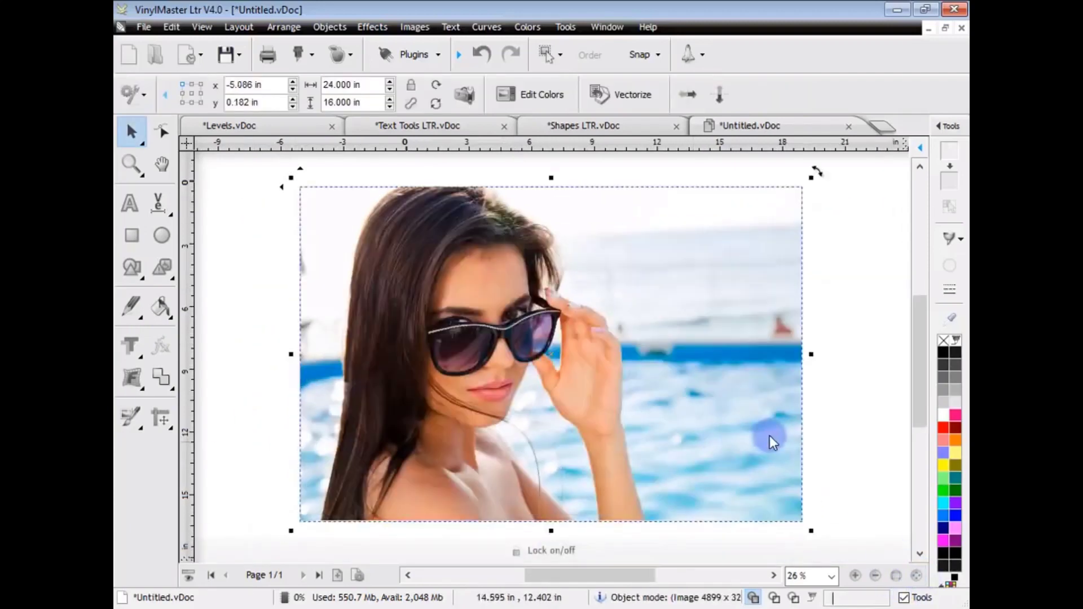
{"action": "left_click", "coordinate": [834, 431]}
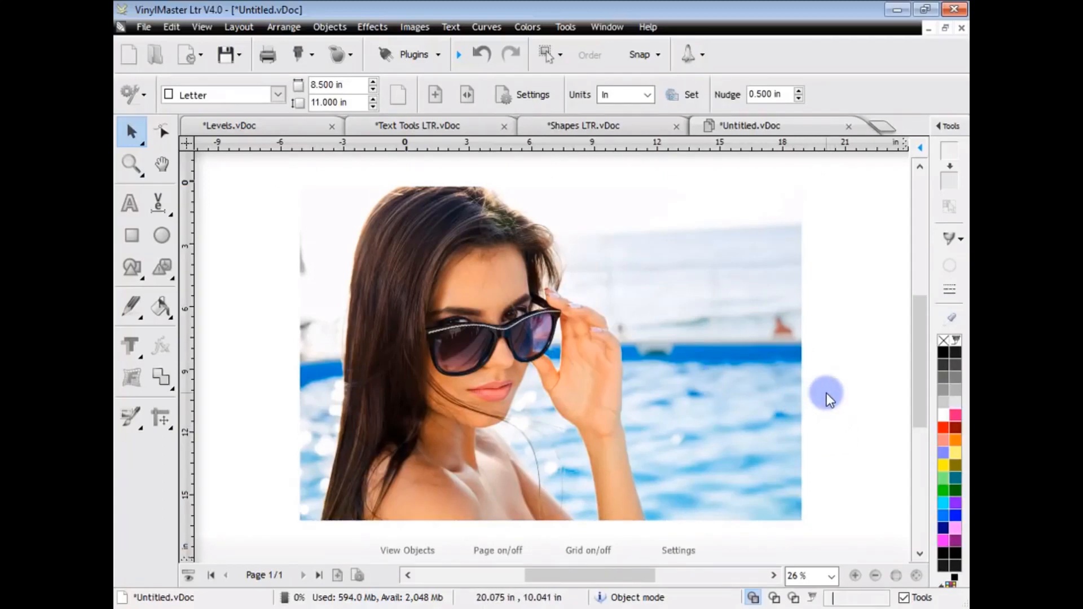
{"action": "left_click", "coordinate": [783, 383]}
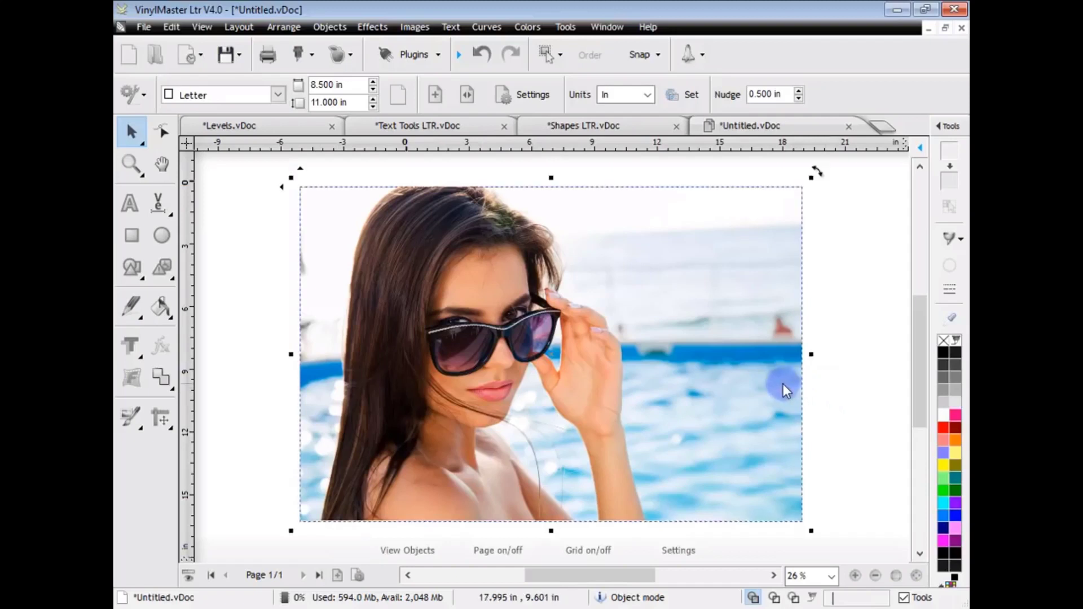
{"action": "left_click", "coordinate": [415, 55]}
Run Image Cut with Strip Height 0.390 in, accepting a 41-strip cuttable image
{"action": "left_click", "coordinate": [390, 170]}
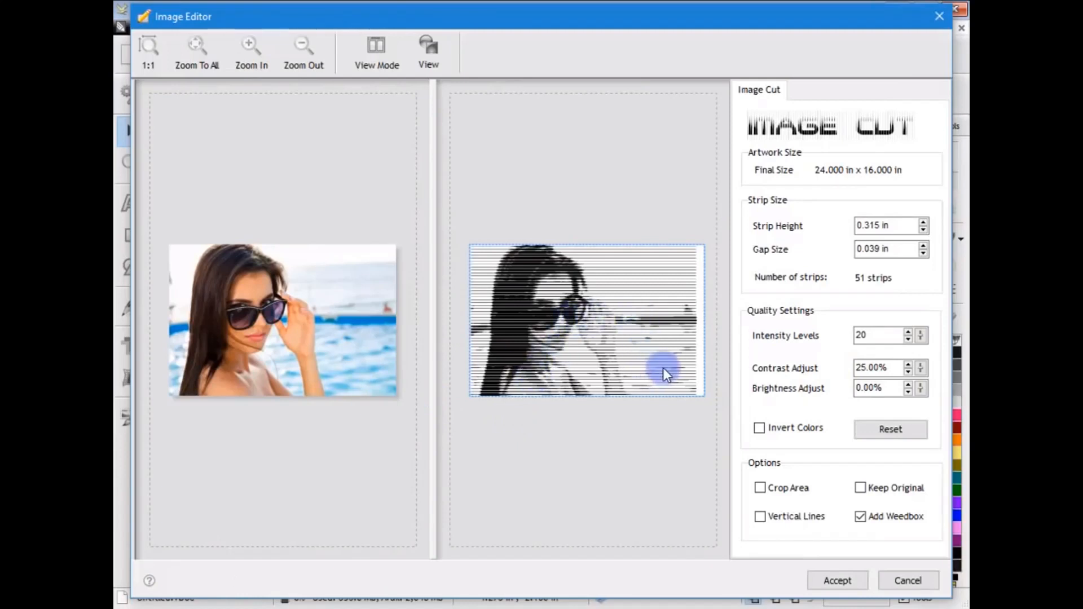
{"action": "left_click", "coordinate": [923, 221]}
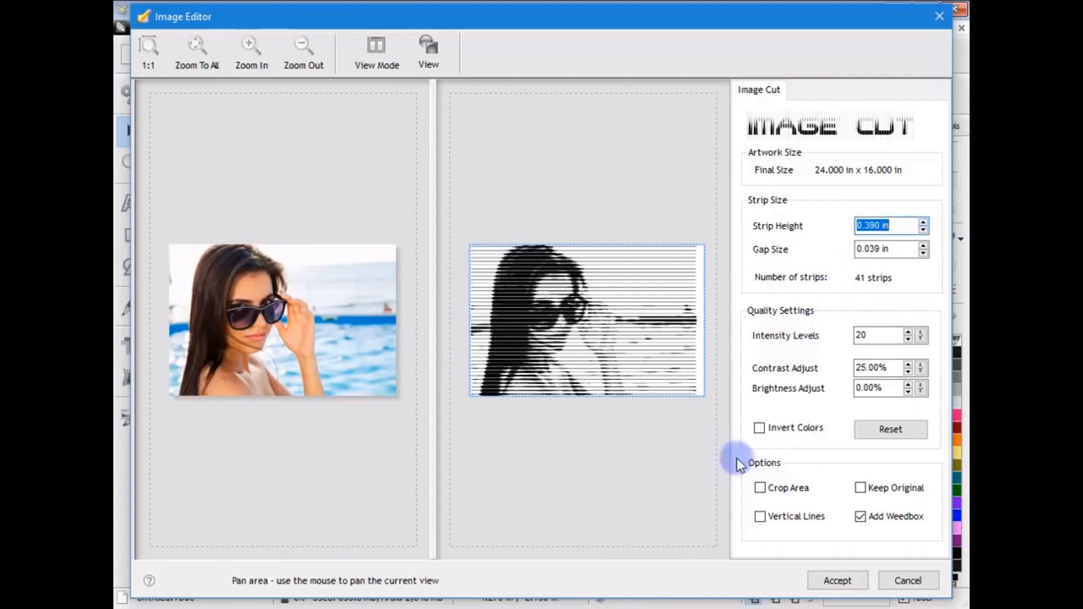
{"action": "left_click", "coordinate": [837, 578]}
{"action": "scroll", "coordinate": [607, 395], "scroll_direction": "down", "scroll_amount": 1}
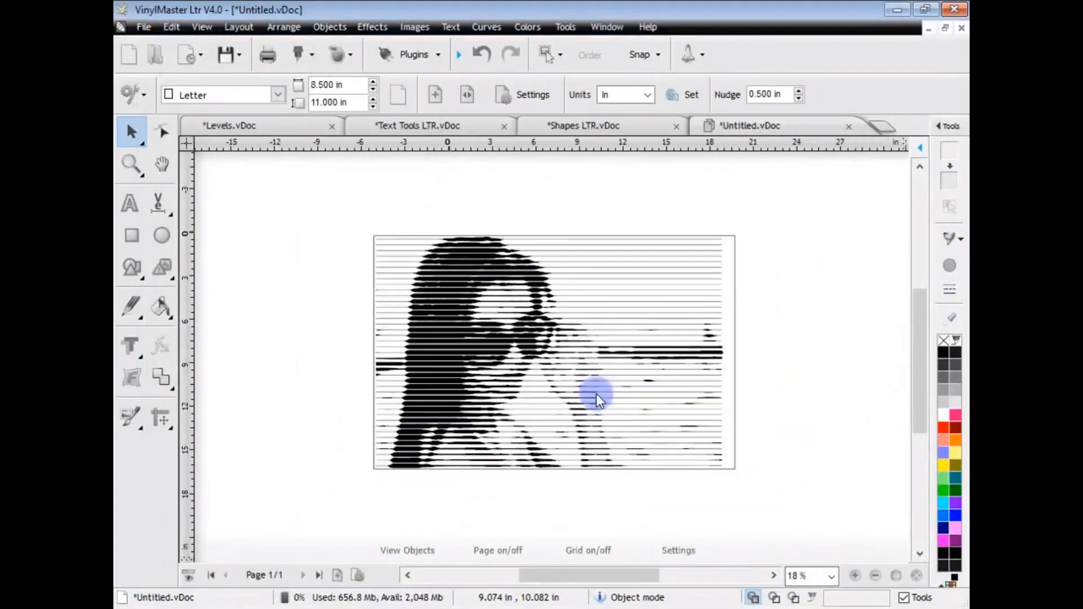
{"action": "scroll", "coordinate": [596, 393], "scroll_direction": "down", "scroll_amount": 1}
{"action": "scroll", "coordinate": [600, 395], "scroll_direction": "down", "scroll_amount": 1}
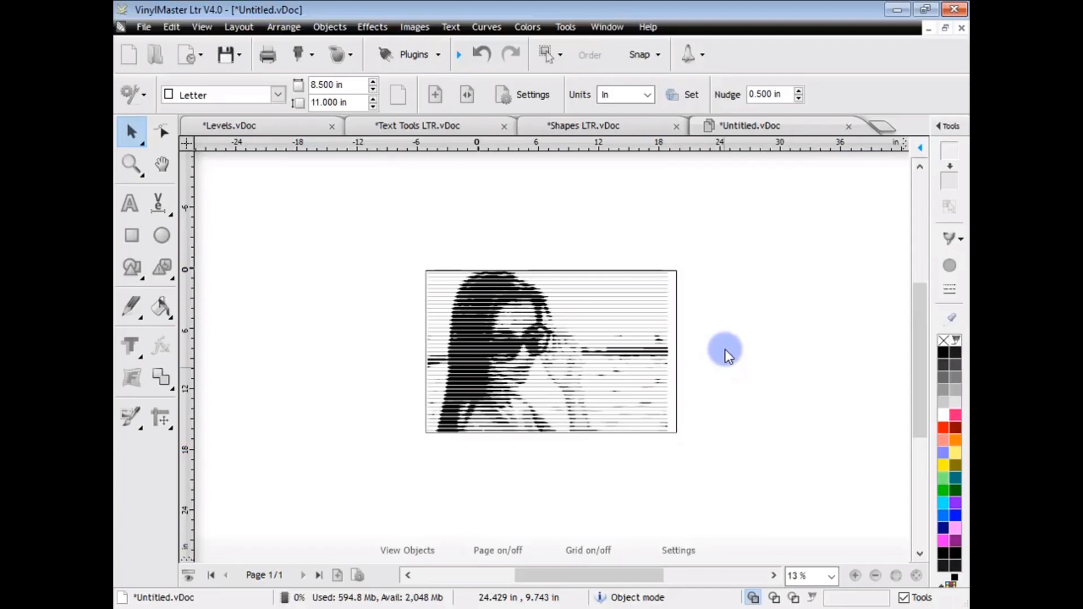
{"action": "left_click", "coordinate": [161, 56]}
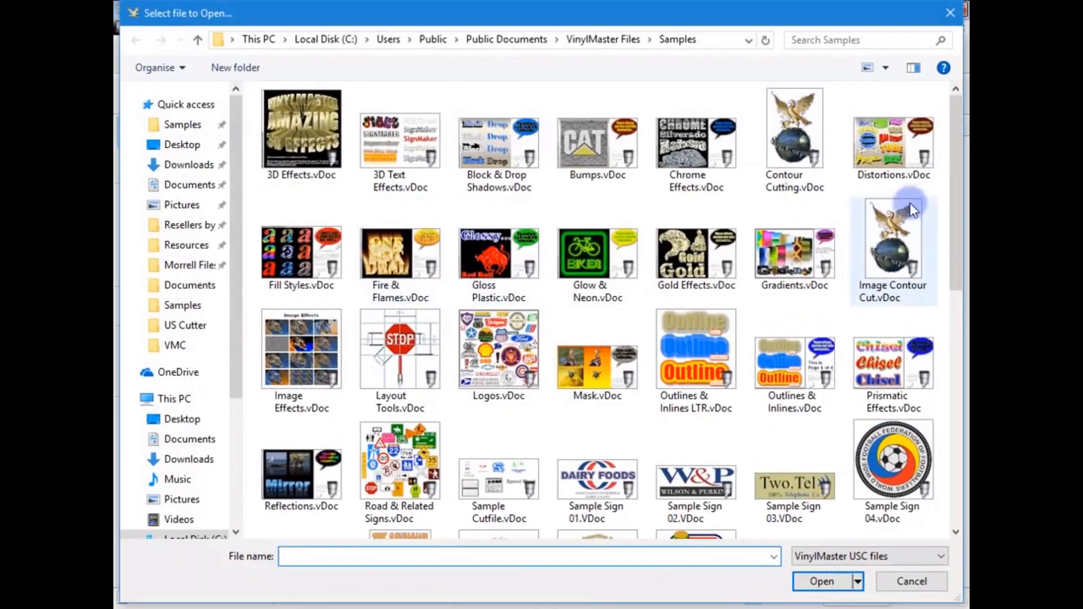
{"action": "left_click_drag", "start_coordinate": [959, 155], "coordinate": [953, 381]}
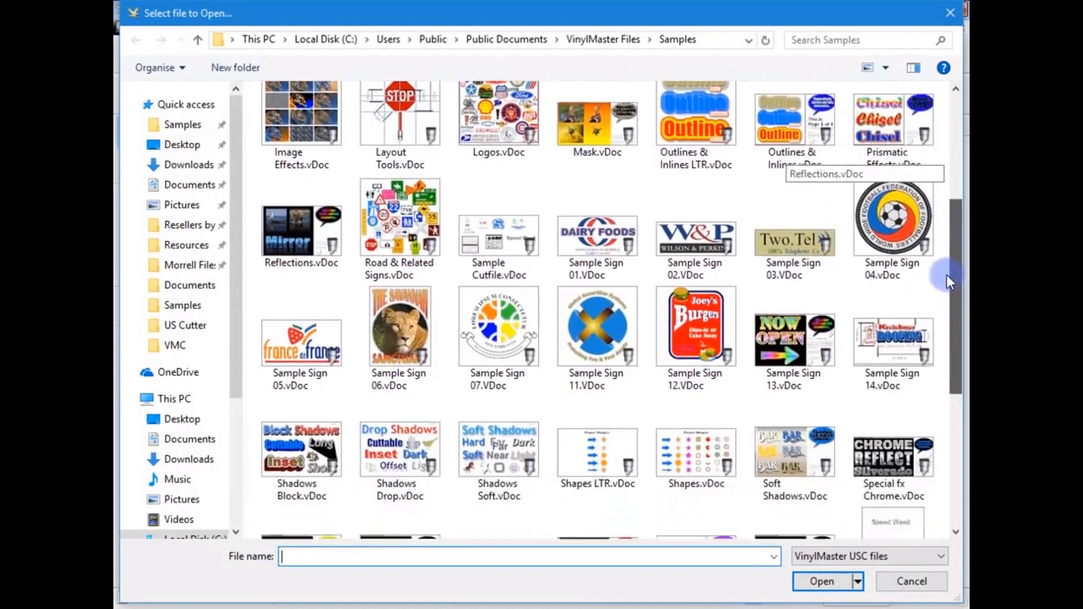
Open the Toolpath and Engraving.vDoc sample from the Samples folder
{"action": "double_click", "coordinate": [898, 393]}
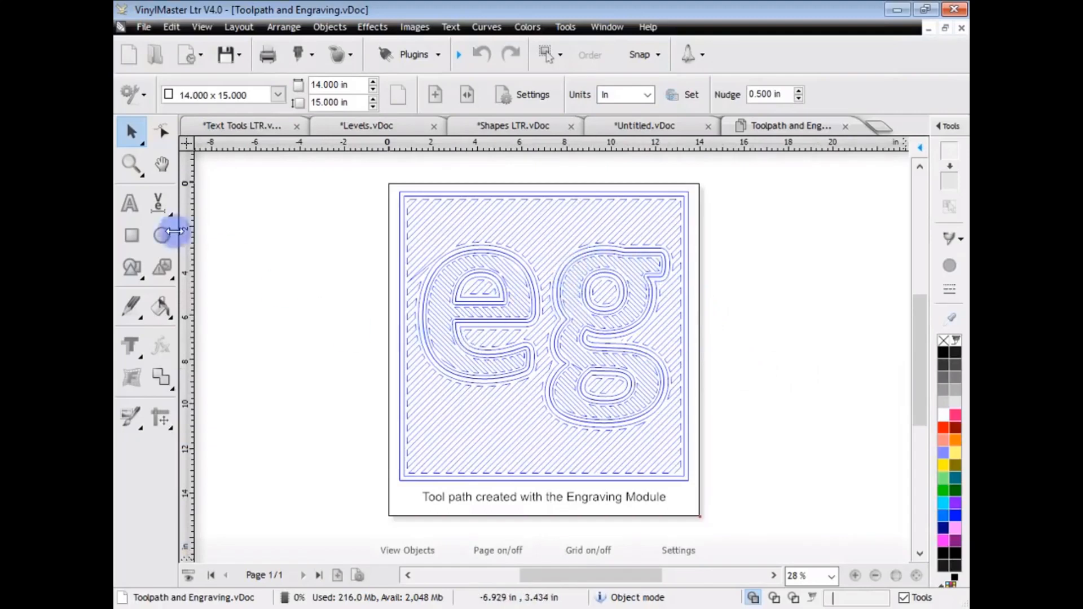
Create an 'eg' text object and move it right of the engraving page
{"action": "left_click", "coordinate": [131, 205]}
{"action": "left_click", "coordinate": [294, 314]}
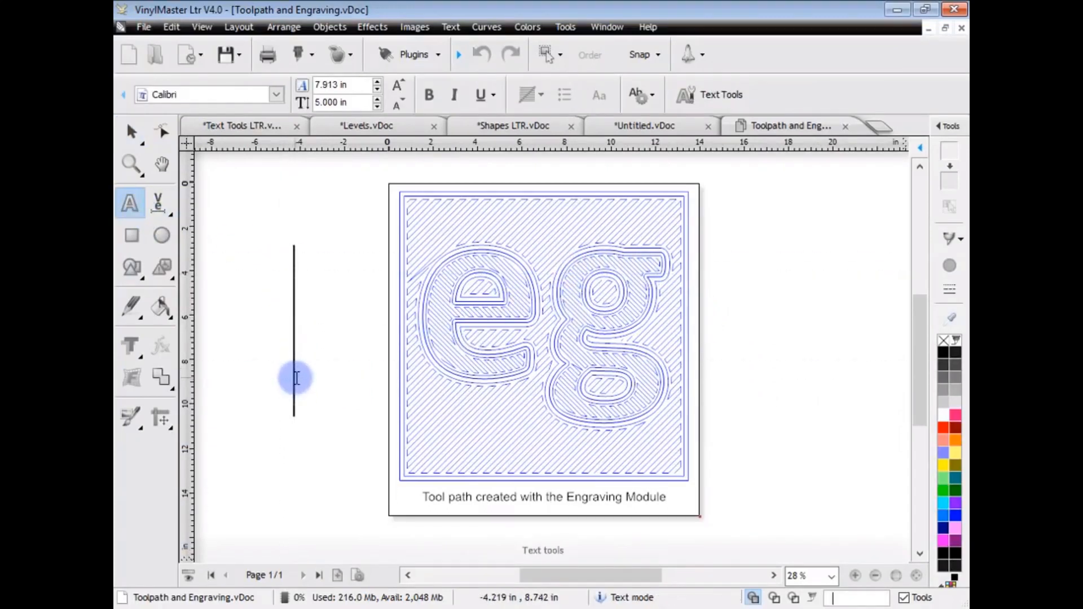
{"action": "type", "text": "eg"}
{"action": "left_click", "coordinate": [131, 132]}
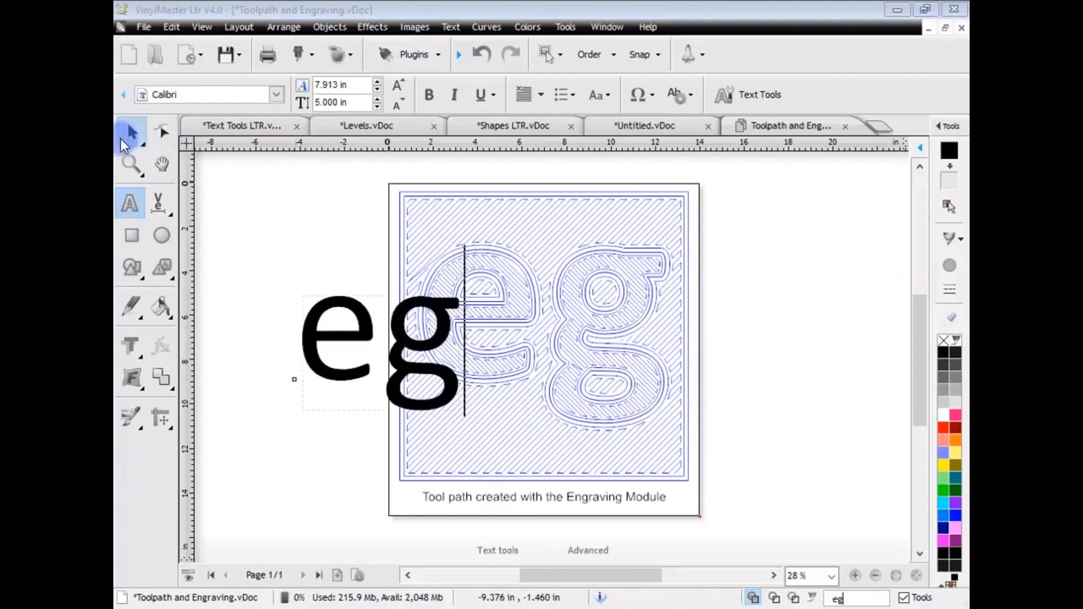
{"action": "left_click_drag", "start_coordinate": [386, 385], "coordinate": [715, 357]}
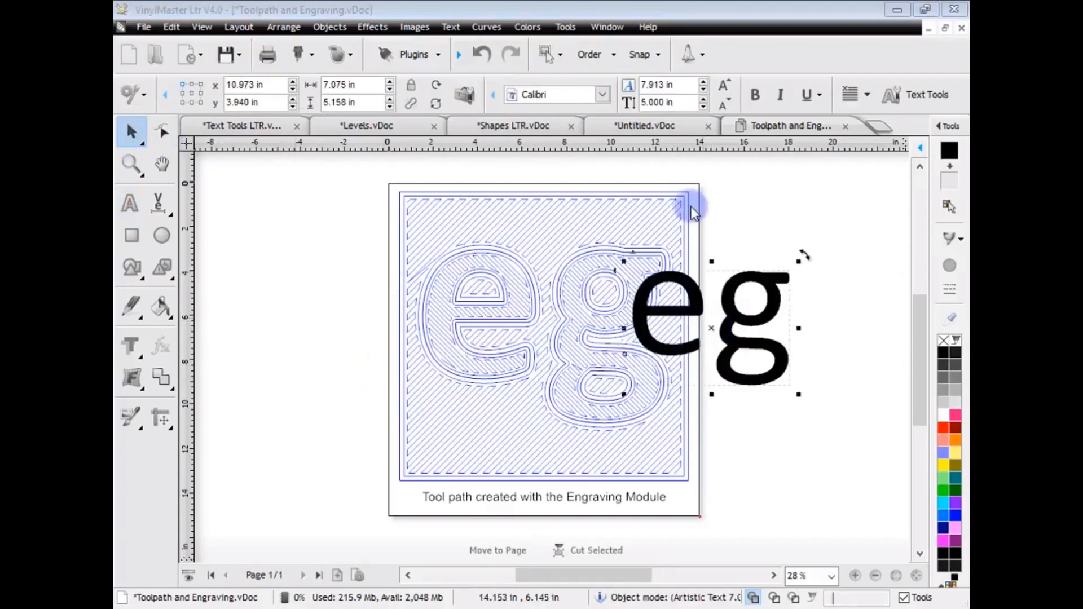
Make the 'eg' text bold, enlarge it and nudge it further right
{"action": "left_click", "coordinate": [754, 94]}
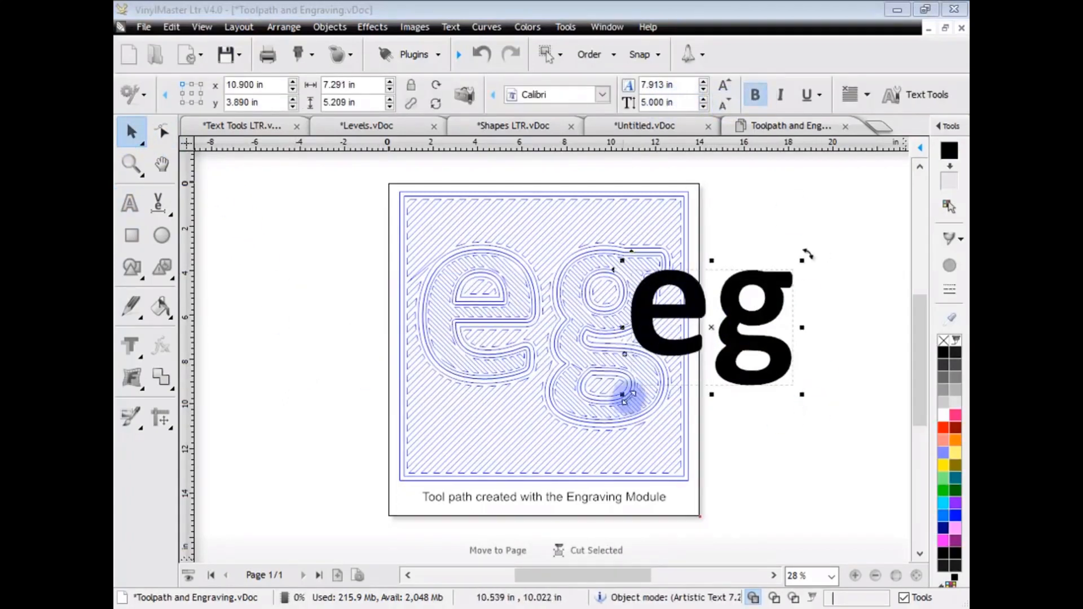
{"action": "left_click_drag", "start_coordinate": [624, 391], "coordinate": [585, 425]}
{"action": "mouse_move", "coordinate": [711, 360]}
{"action": "left_mouse_down"}
{"action": "mouse_move", "coordinate": [954, 349]}
{"action": "mouse_move", "coordinate": [727, 339]}
{"action": "left_mouse_up"}
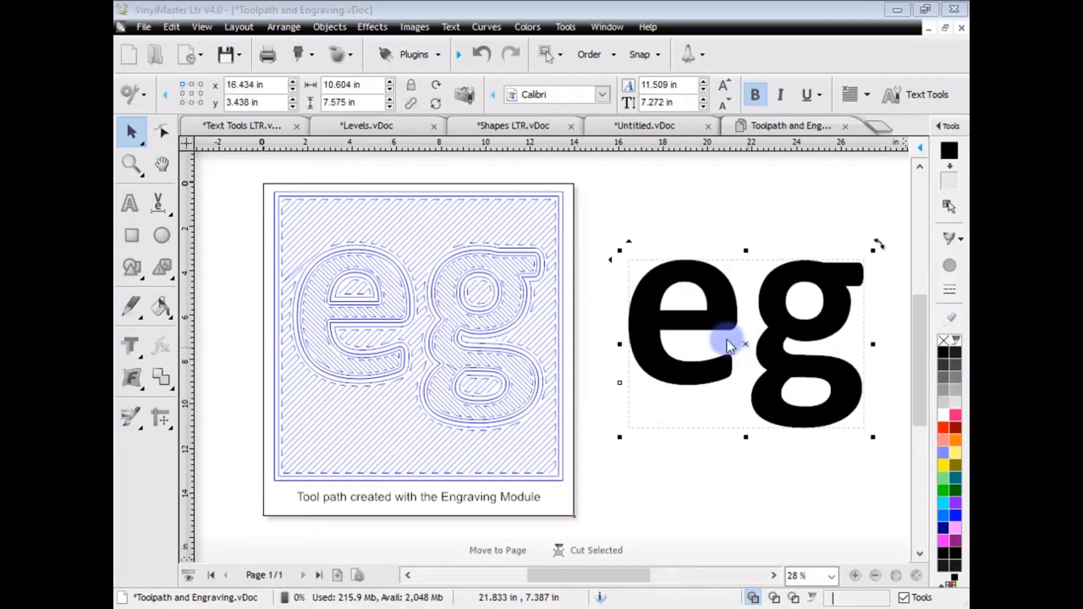
Start the Engraving Module for eg with Cut Perimeter on and 0.179 in tool diameter
{"action": "left_click", "coordinate": [414, 54]}
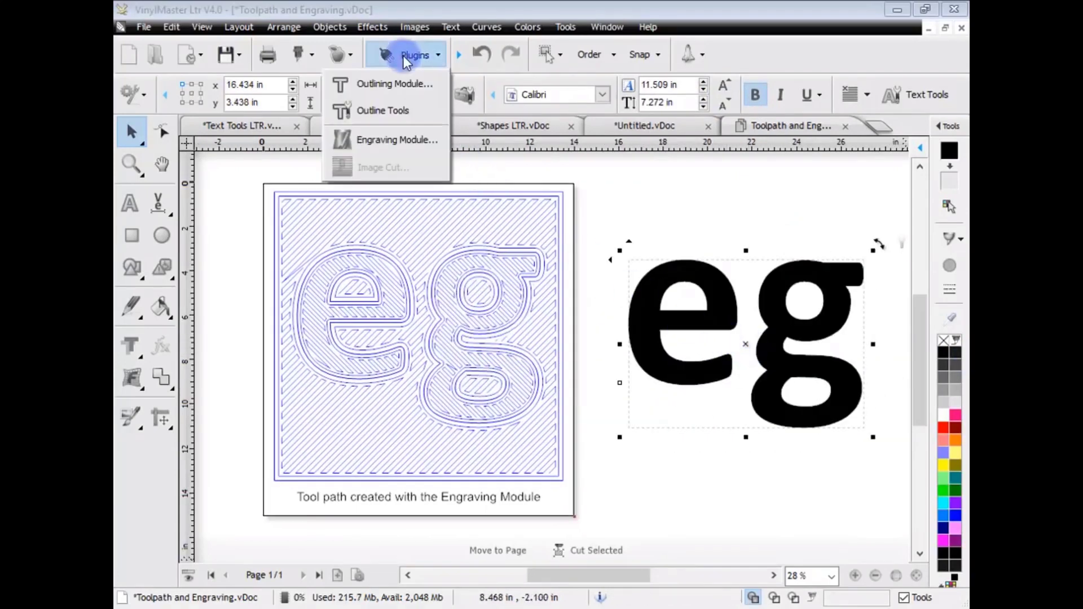
{"action": "left_click", "coordinate": [398, 143]}
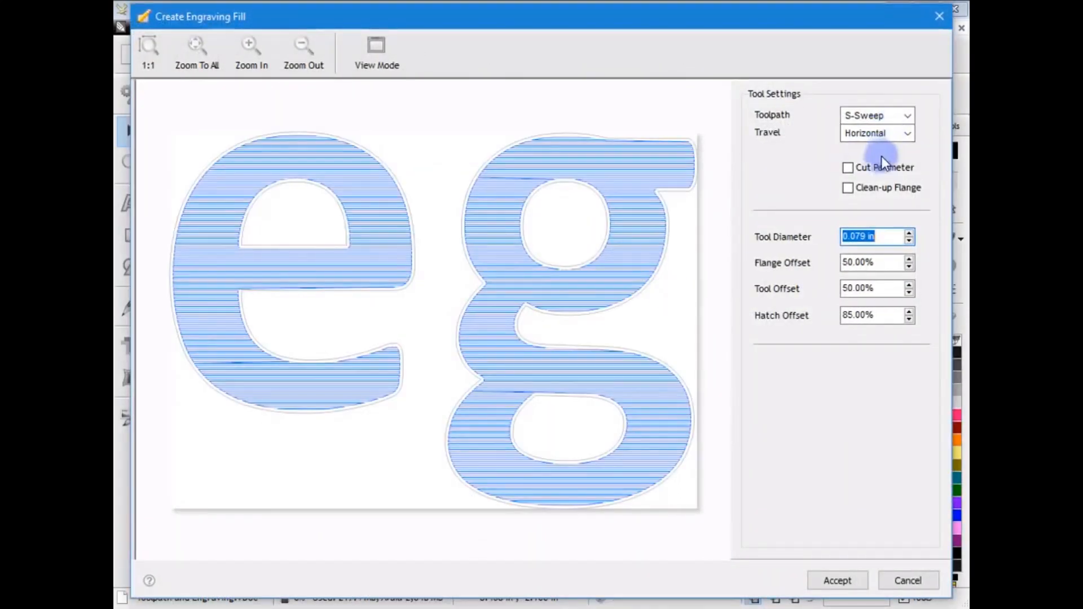
{"action": "left_click", "coordinate": [849, 168]}
{"action": "left_click", "coordinate": [910, 232]}
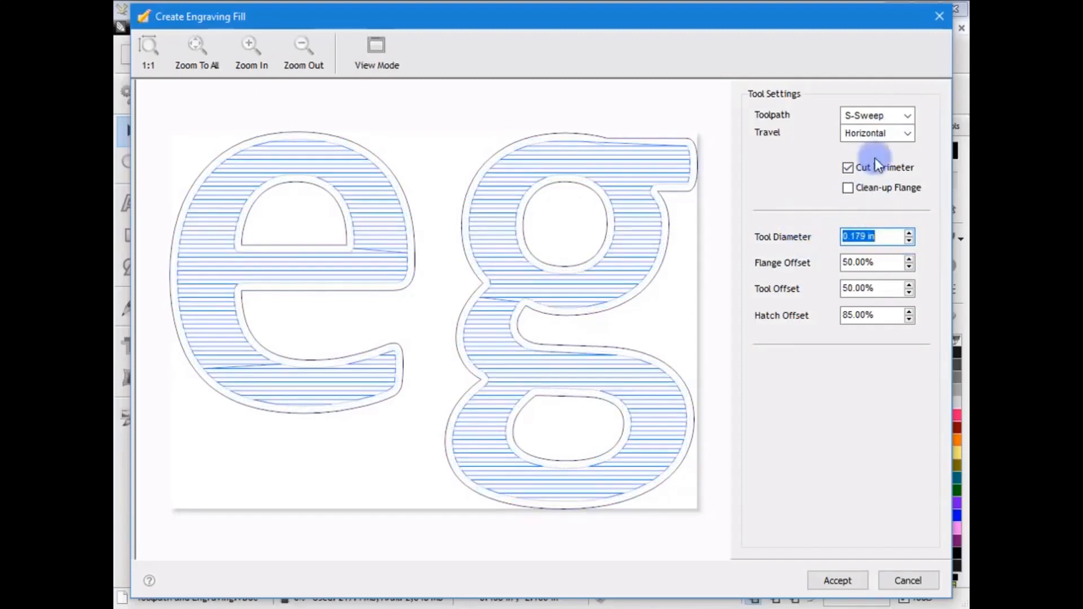
Keep the S-Sweep pattern, set travel to Diagonal - Up and apply the fill
{"action": "left_click", "coordinate": [880, 115]}
{"action": "left_click", "coordinate": [887, 113]}
{"action": "left_click", "coordinate": [888, 133]}
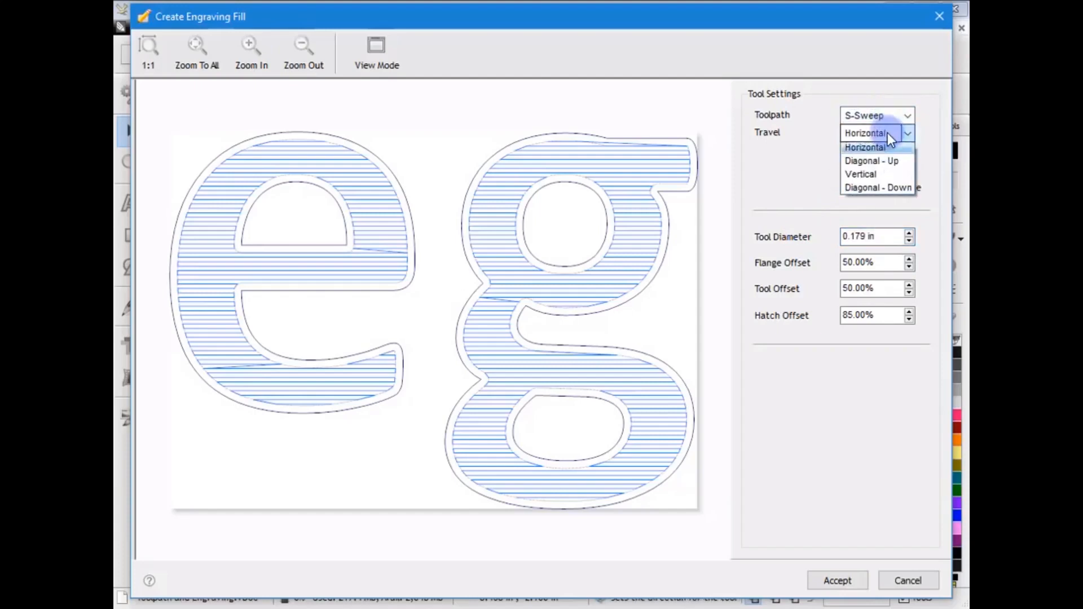
{"action": "left_click", "coordinate": [872, 163]}
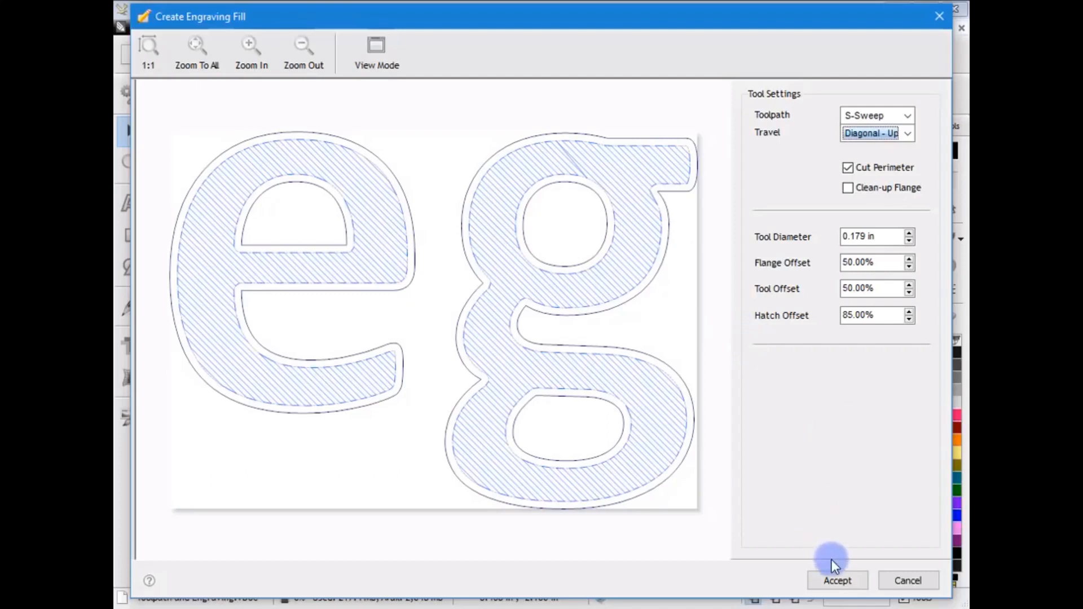
{"action": "left_click", "coordinate": [837, 580]}
Drag the hatched eg toolpath below the black text and zoom in on it
{"action": "left_click", "coordinate": [752, 405]}
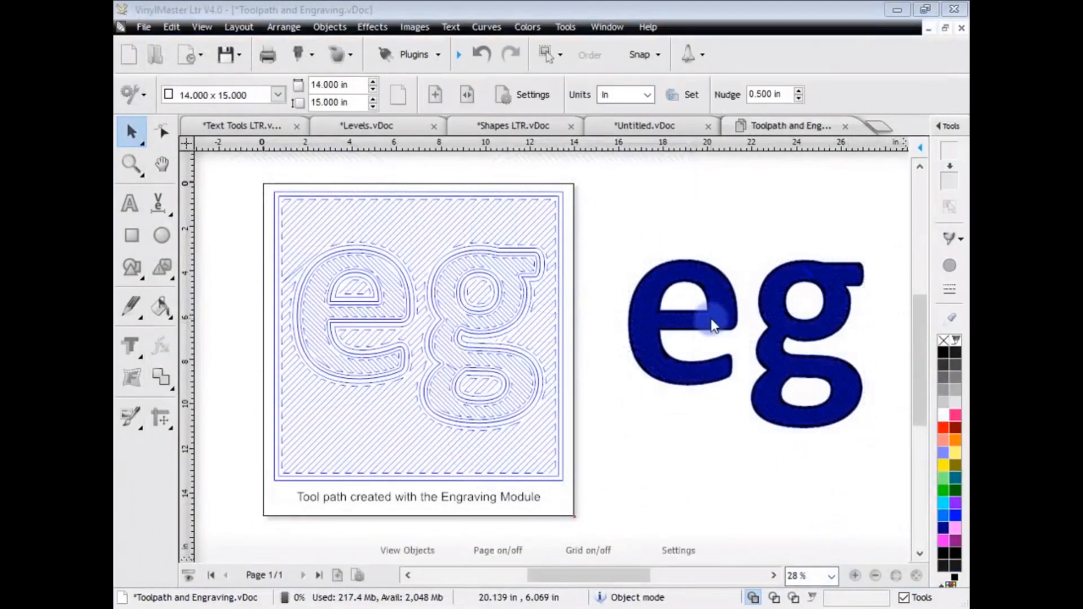
{"action": "left_click_drag", "start_coordinate": [712, 324], "coordinate": [665, 447]}
{"action": "left_click", "coordinate": [131, 165]}
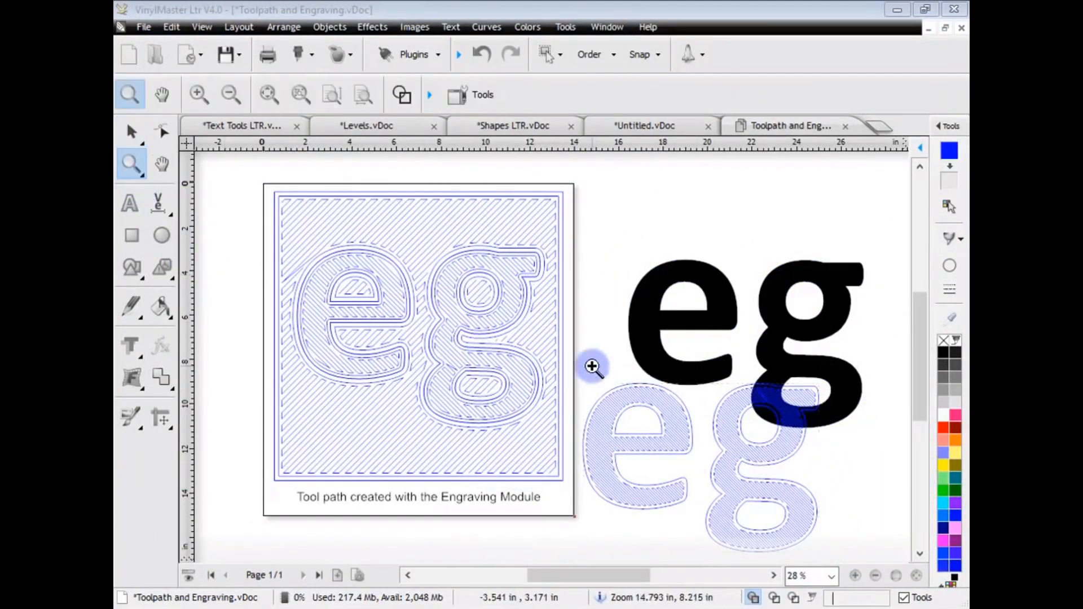
{"action": "left_click_drag", "start_coordinate": [592, 366], "coordinate": [798, 485]}
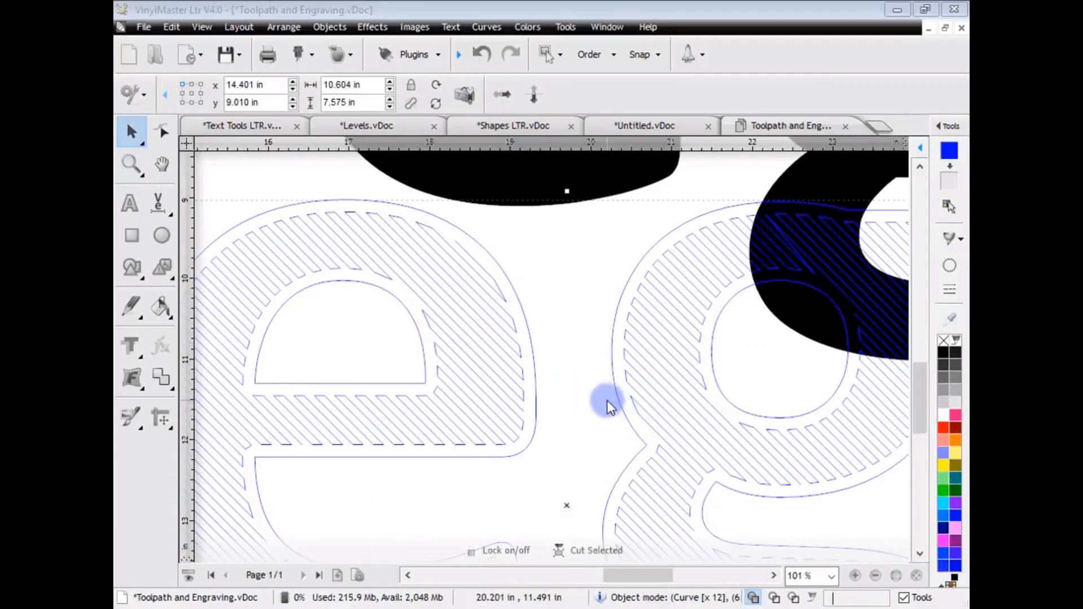
{"action": "scroll", "coordinate": [588, 404], "scroll_direction": "down", "scroll_amount": 3}
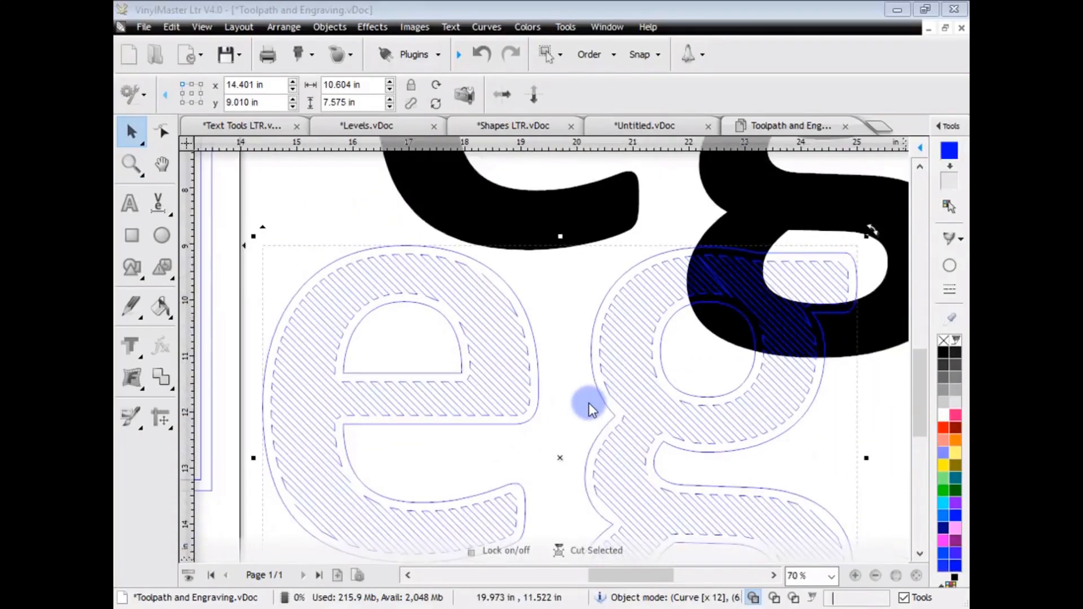
Deselect the toolpath and close the Toolpath and Engraving document
{"action": "left_click", "coordinate": [735, 405]}
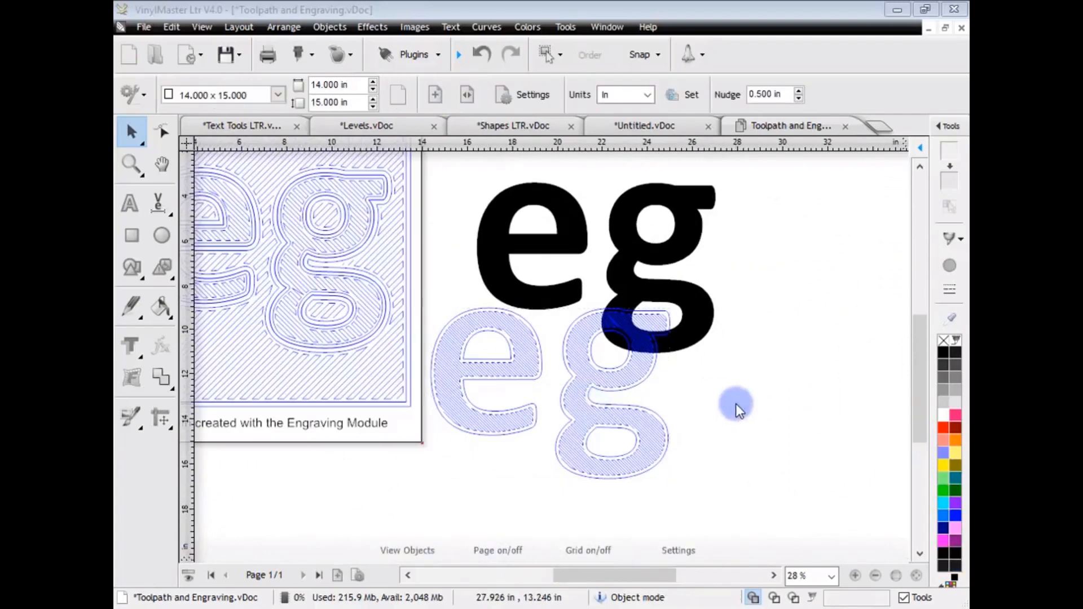
{"action": "left_click", "coordinate": [845, 125]}
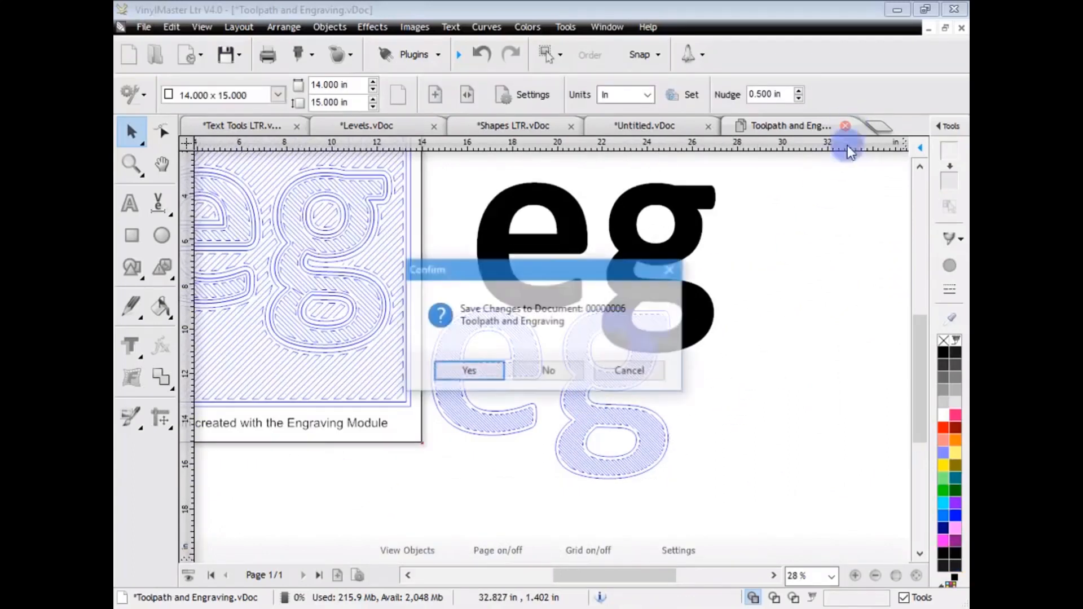
Discard the sample changes, paste the Hindi sentence in the Multi Language Editor and place it
{"action": "left_click", "coordinate": [587, 366]}
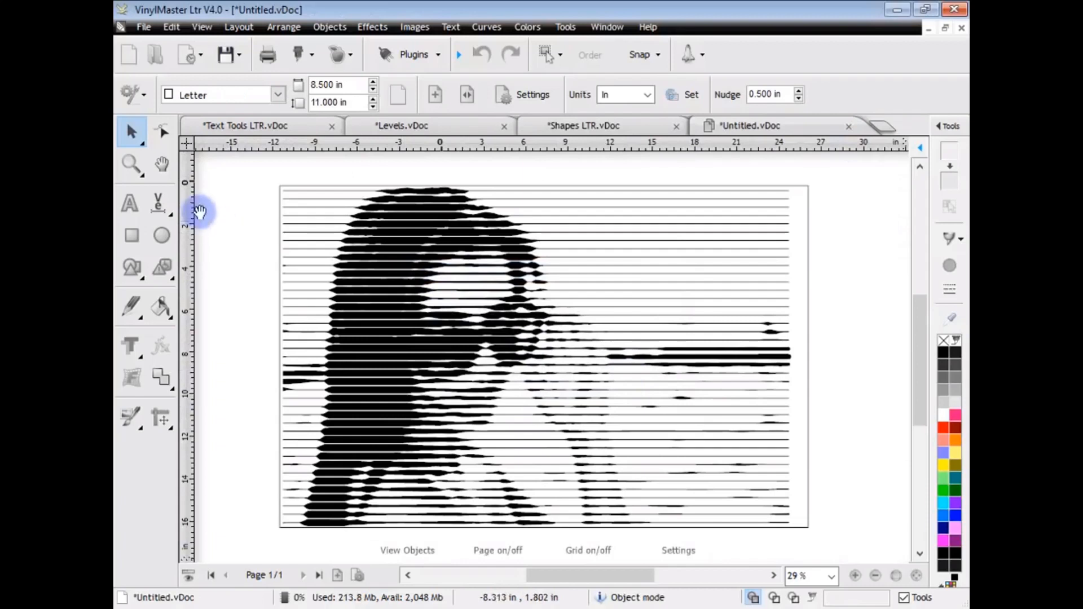
{"action": "left_click", "coordinate": [162, 204]}
{"action": "left_click", "coordinate": [263, 326]}
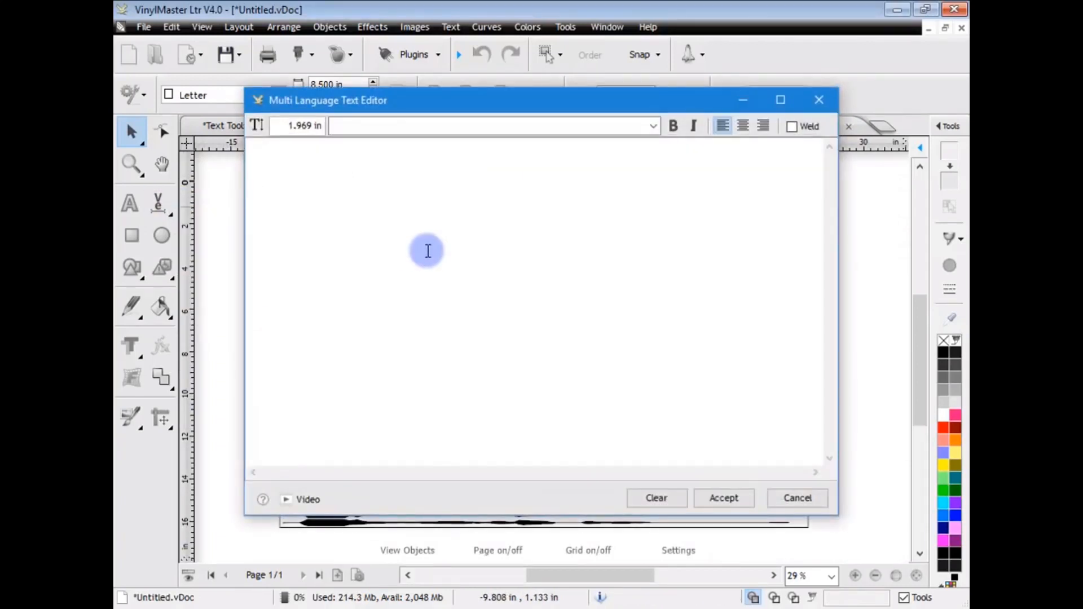
{"action": "type", "text": "एक अद्भुत दिन मेरे दोस्त हैं"}
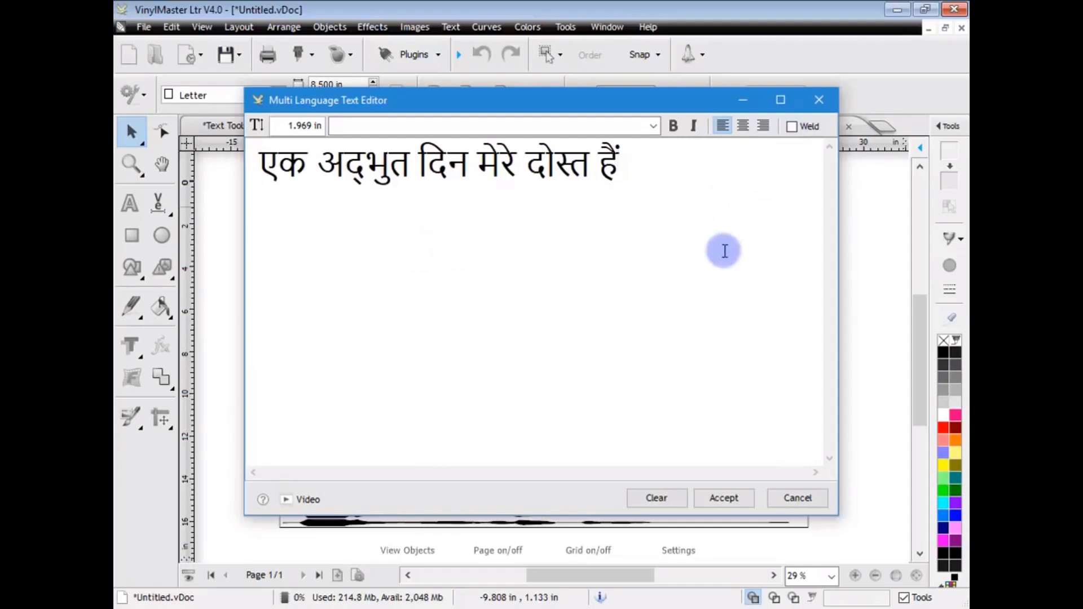
{"action": "left_click", "coordinate": [724, 497]}
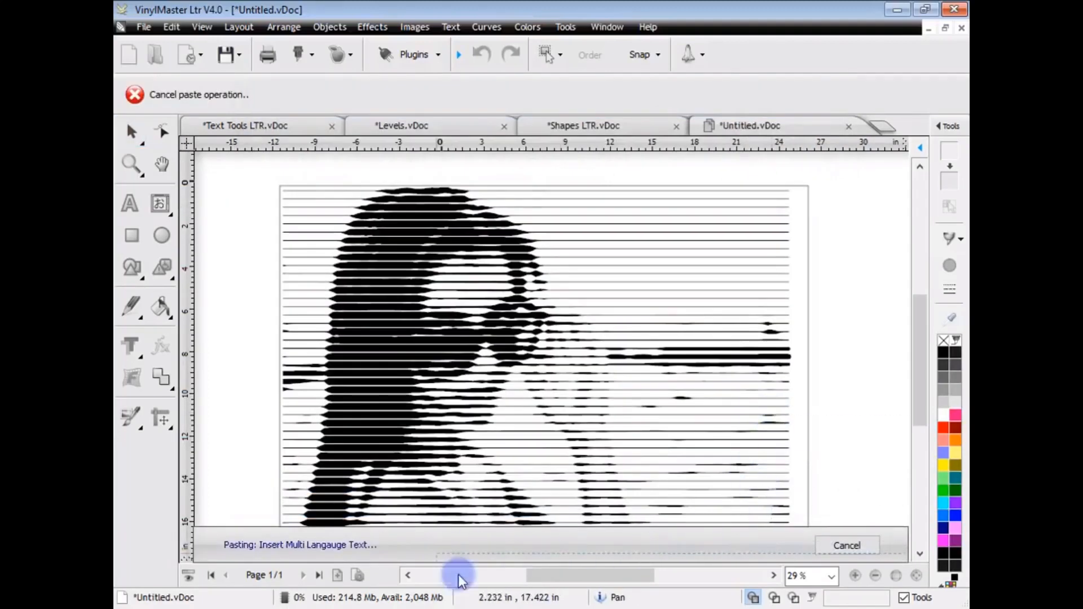
{"action": "left_click_drag", "start_coordinate": [563, 582], "coordinate": [626, 583]}
{"action": "left_click", "coordinate": [358, 273]}
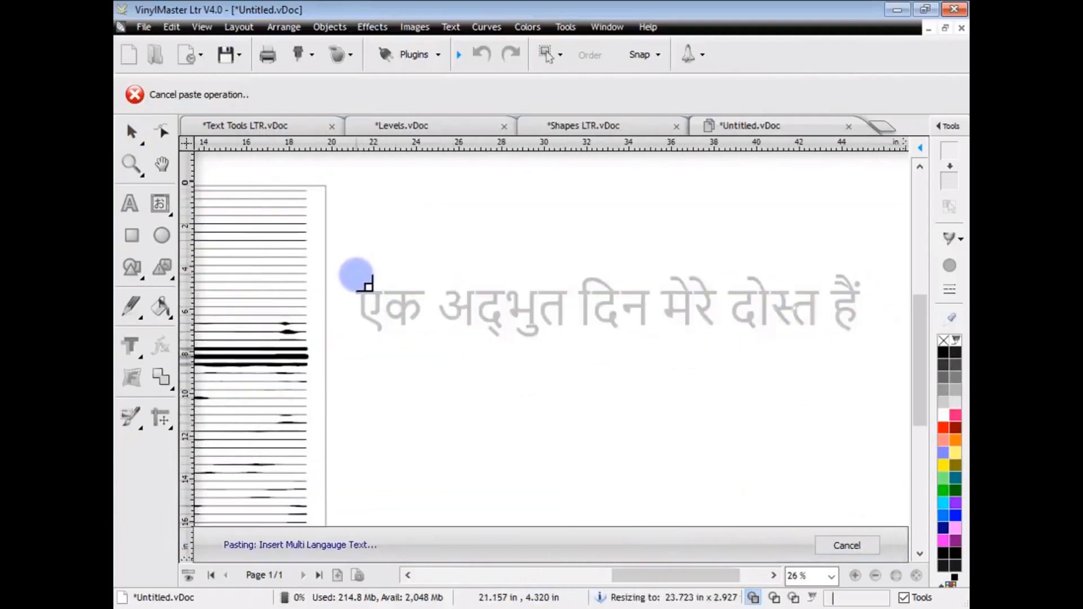
{"action": "left_click", "coordinate": [473, 211]}
{"action": "scroll", "coordinate": [580, 305], "scroll_direction": "up", "scroll_amount": 1}
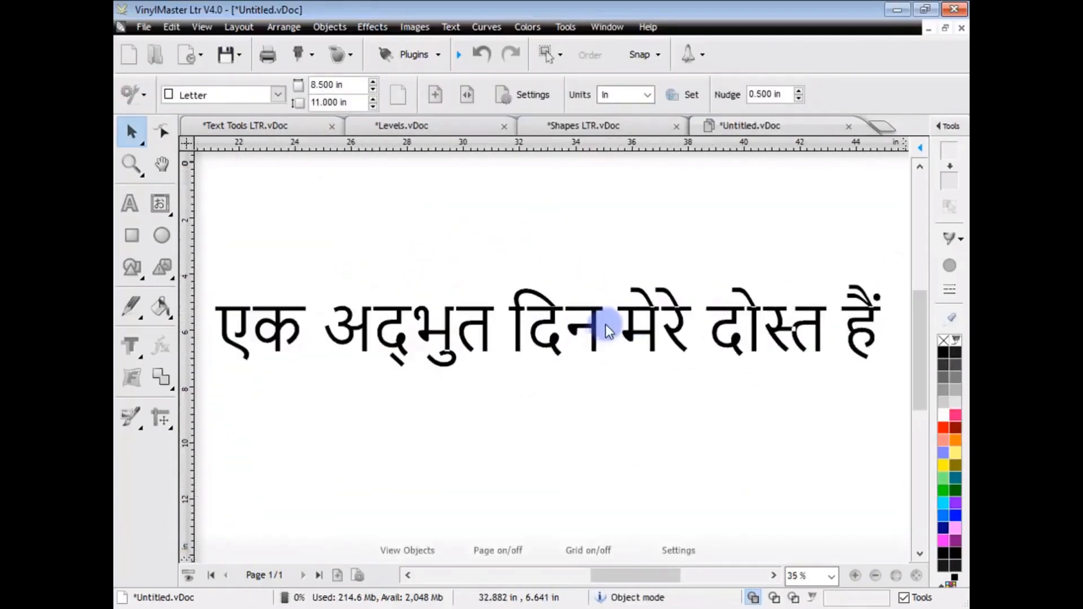
In wireframe view, move the Hindi text to the page top, then restore filled view
{"action": "left_click", "coordinate": [774, 598]}
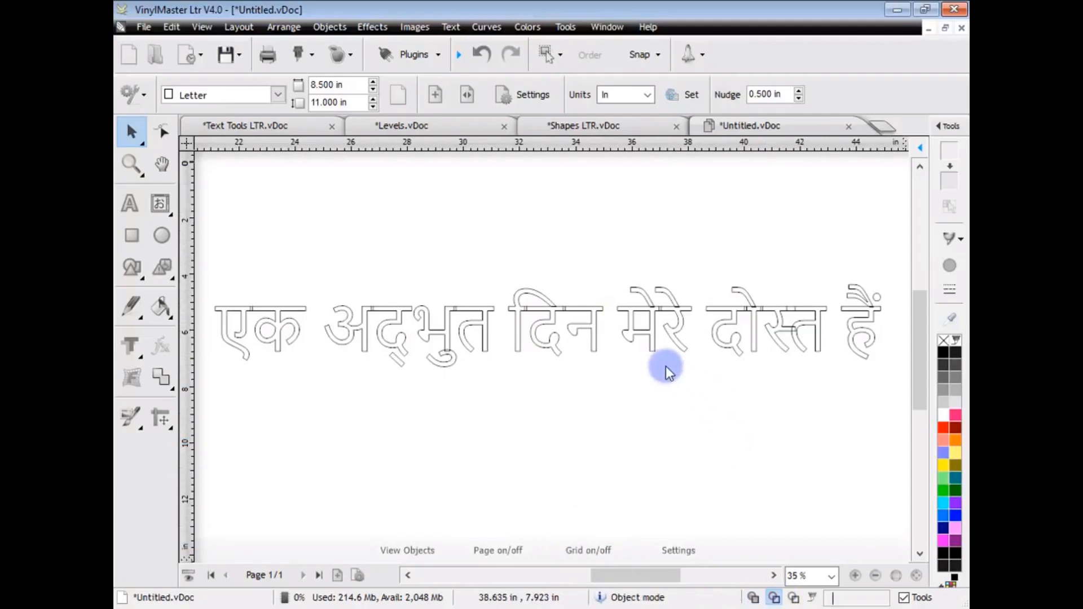
{"action": "left_click_drag", "start_coordinate": [474, 338], "coordinate": [471, 246]}
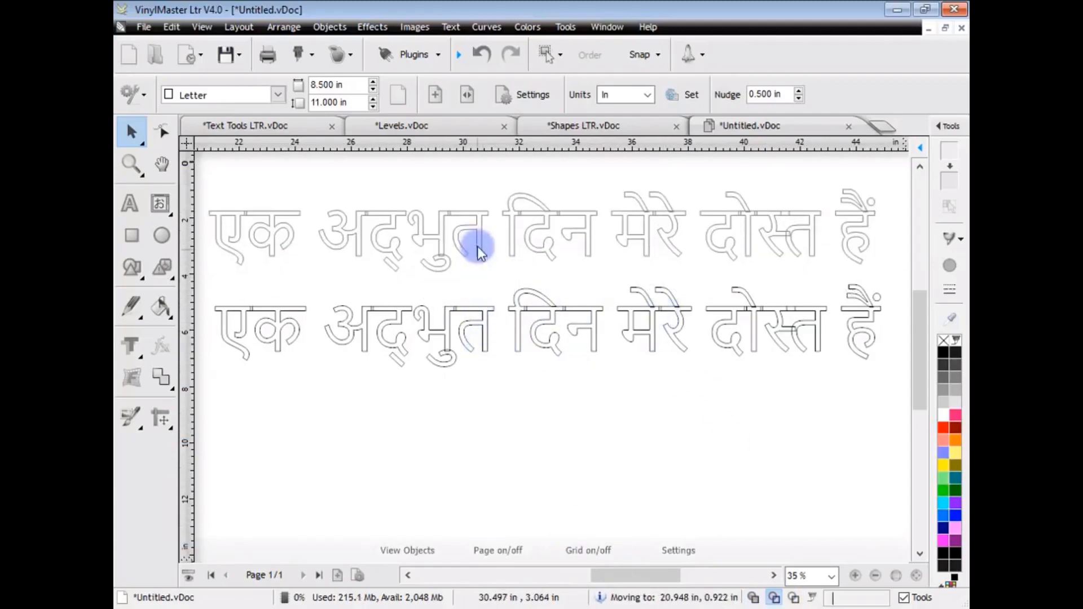
{"action": "left_click", "coordinate": [471, 319]}
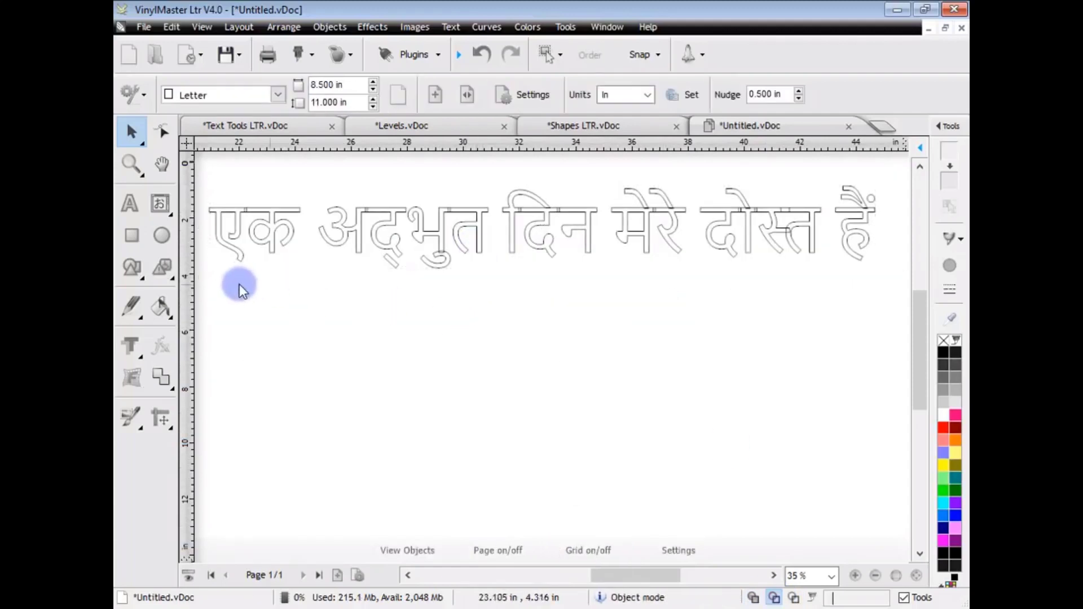
{"action": "left_click", "coordinate": [774, 598]}
Place a welded second Hindi line below the first and check it in wireframe
{"action": "left_click", "coordinate": [156, 210]}
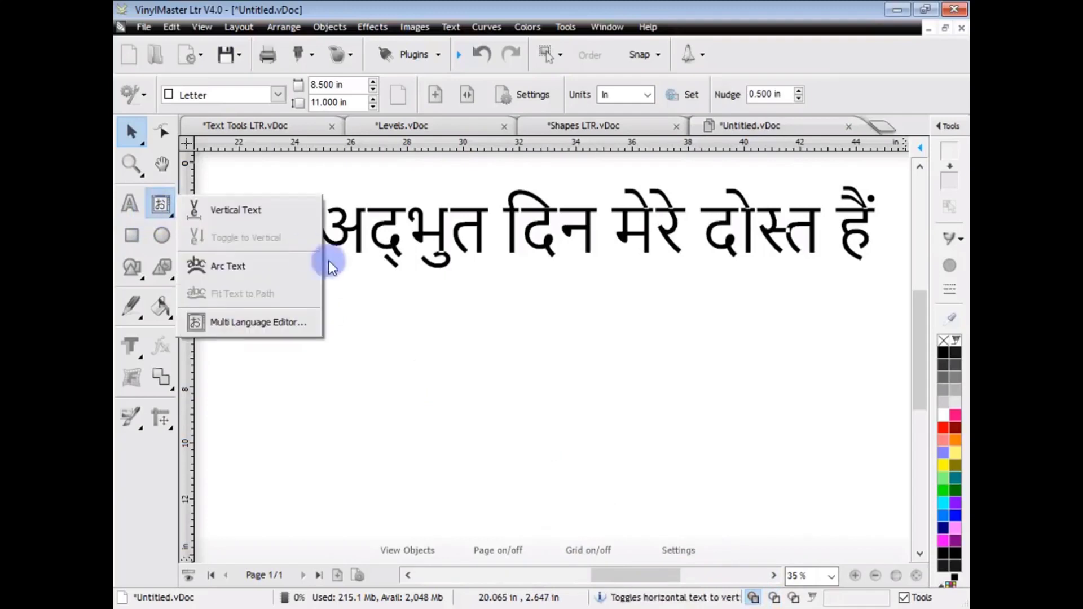
{"action": "left_click", "coordinate": [258, 321]}
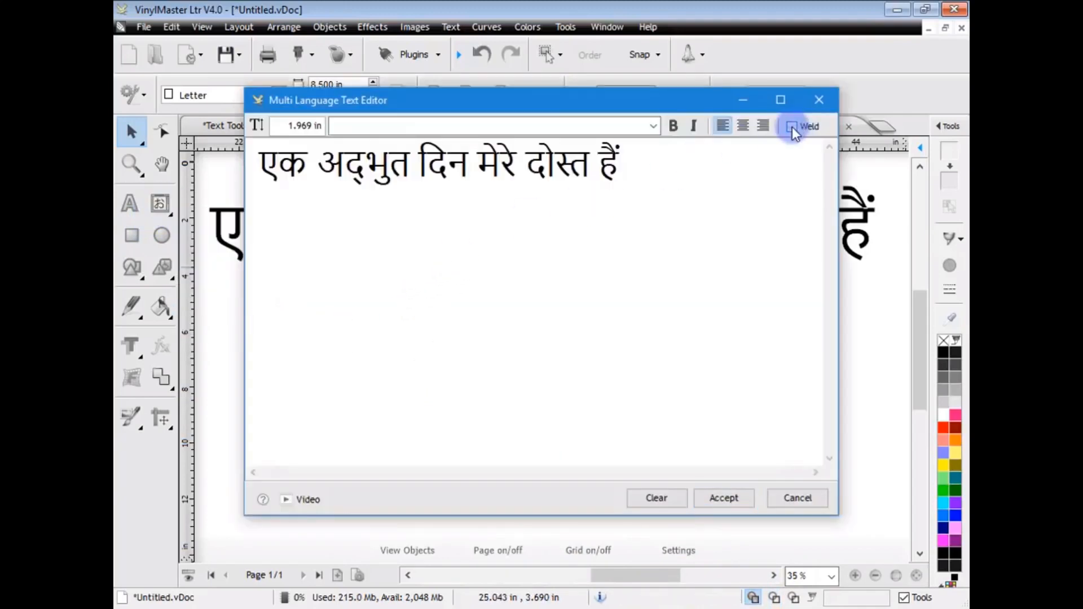
{"action": "left_click", "coordinate": [724, 498]}
{"action": "left_click", "coordinate": [213, 308]}
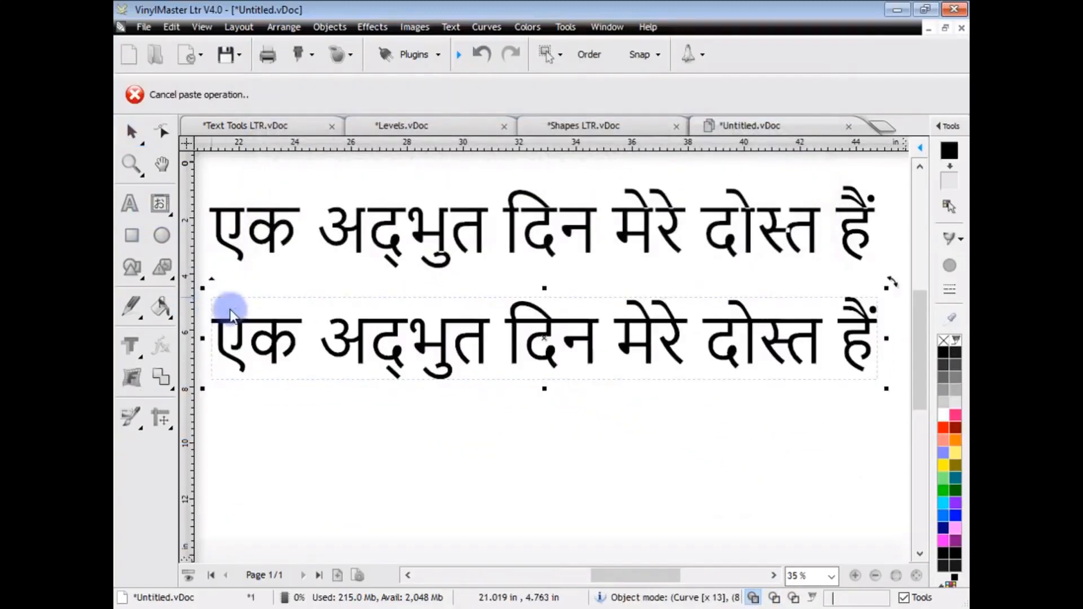
{"action": "left_click", "coordinate": [754, 598]}
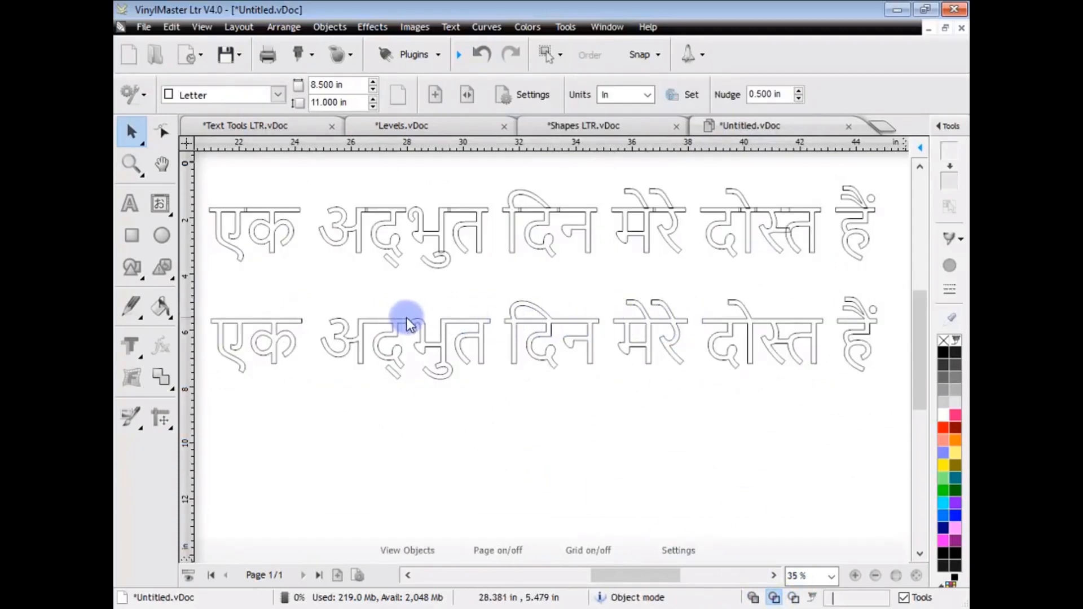
{"action": "left_click", "coordinate": [754, 597]}
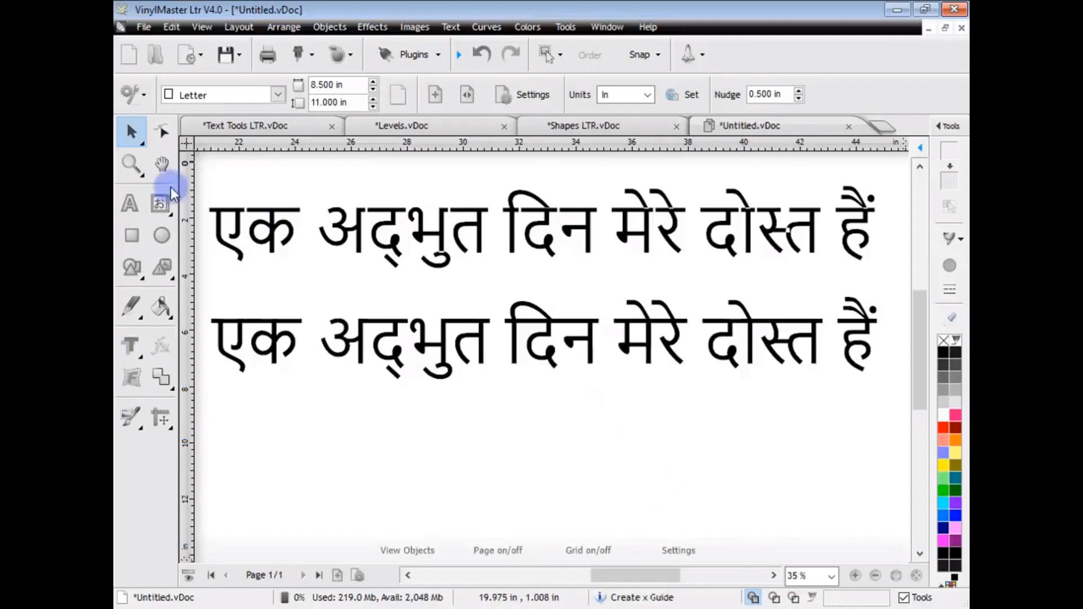
Reopen the Multi Language Editor, glance at the font list and cancel without changes
{"action": "left_click", "coordinate": [160, 203]}
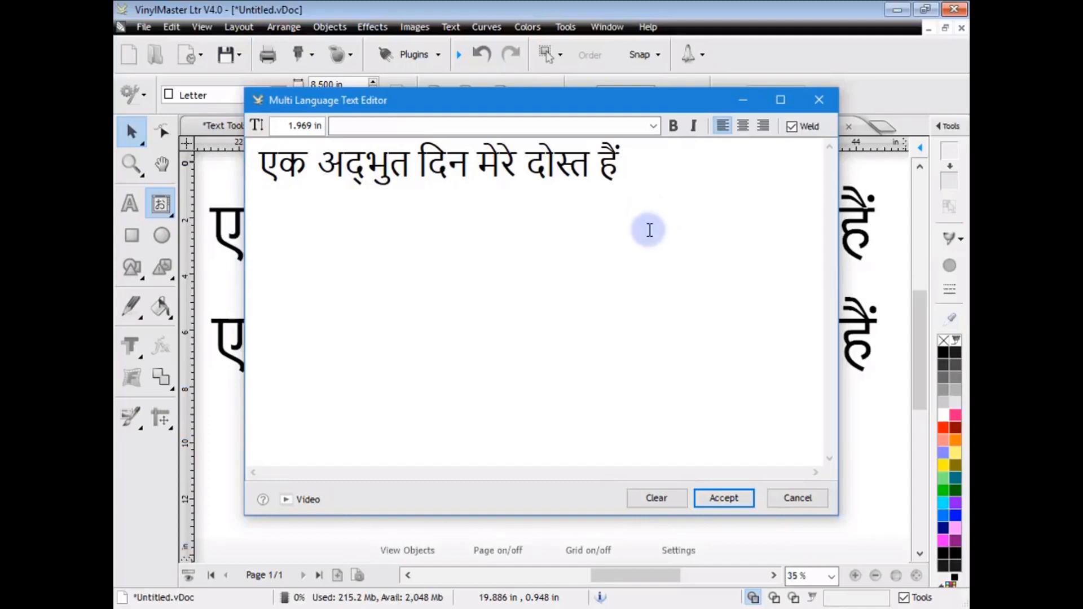
{"action": "left_click", "coordinate": [653, 127]}
{"action": "left_click", "coordinate": [654, 130]}
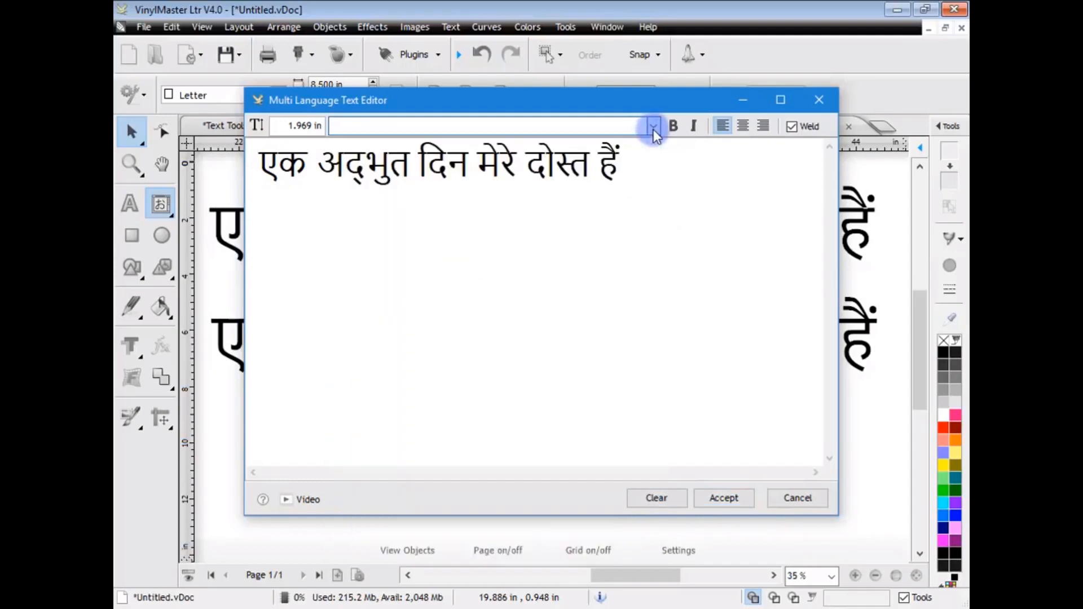
{"action": "left_click", "coordinate": [799, 498]}
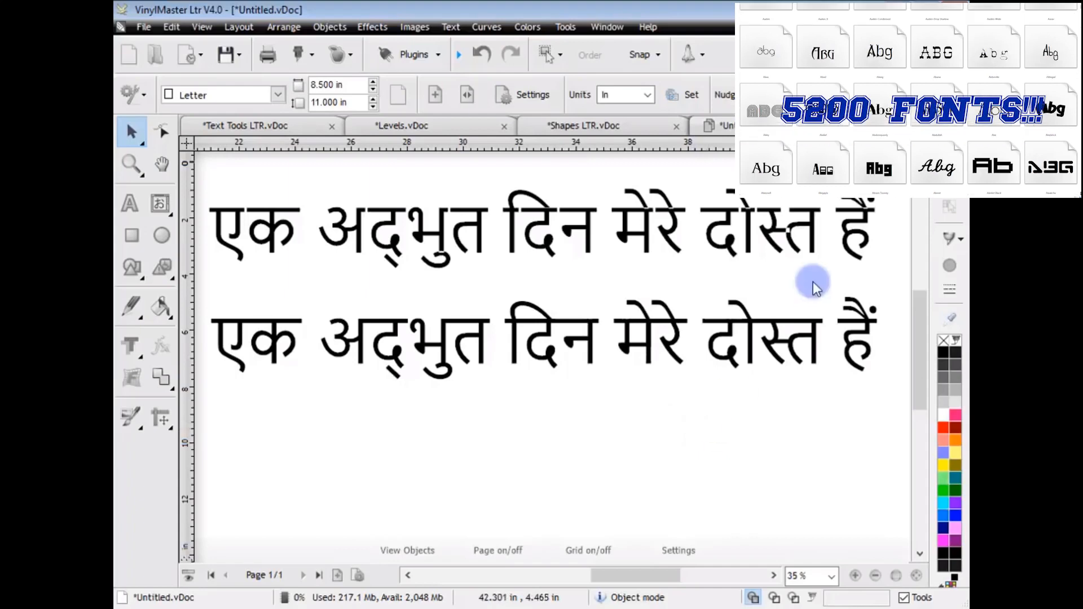
Add a second empty page and bring up the General Clipart library
{"action": "left_click", "coordinate": [336, 575]}
{"action": "left_click_drag", "start_coordinate": [458, 373], "coordinate": [500, 402]}
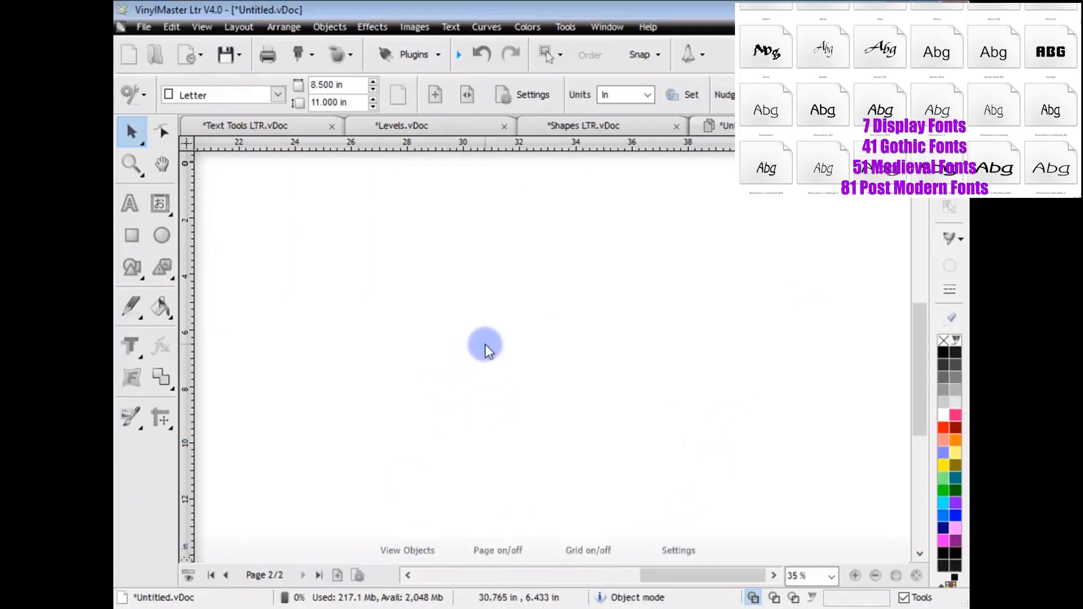
{"action": "left_click", "coordinate": [172, 270]}
{"action": "left_click", "coordinate": [245, 273]}
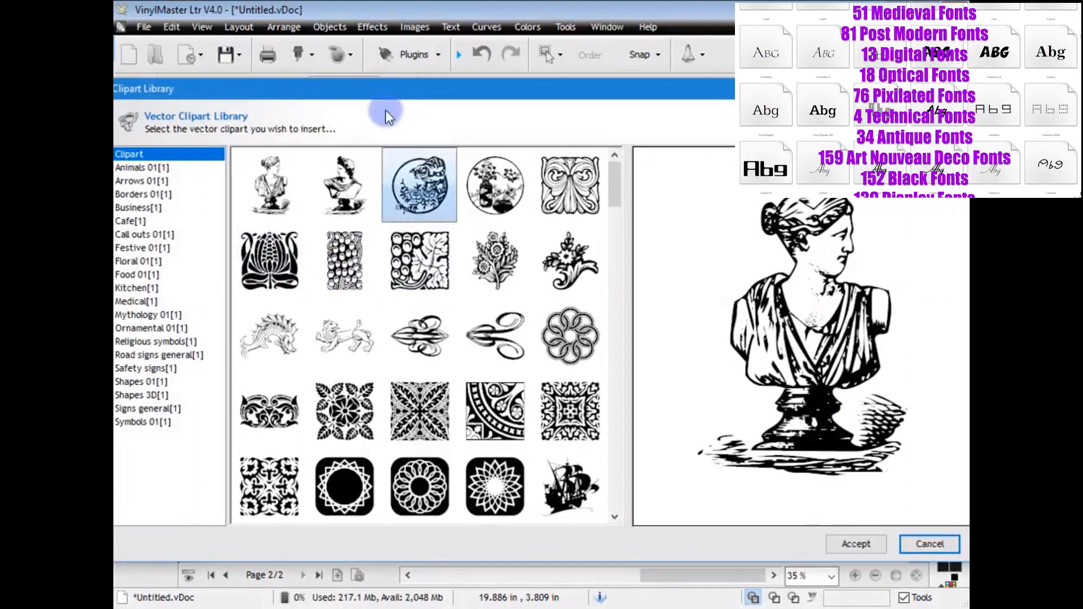
{"action": "left_click_drag", "start_coordinate": [385, 94], "coordinate": [436, 81]}
Browse the clipart categories down to Road signs general
{"action": "left_click", "coordinate": [193, 152]}
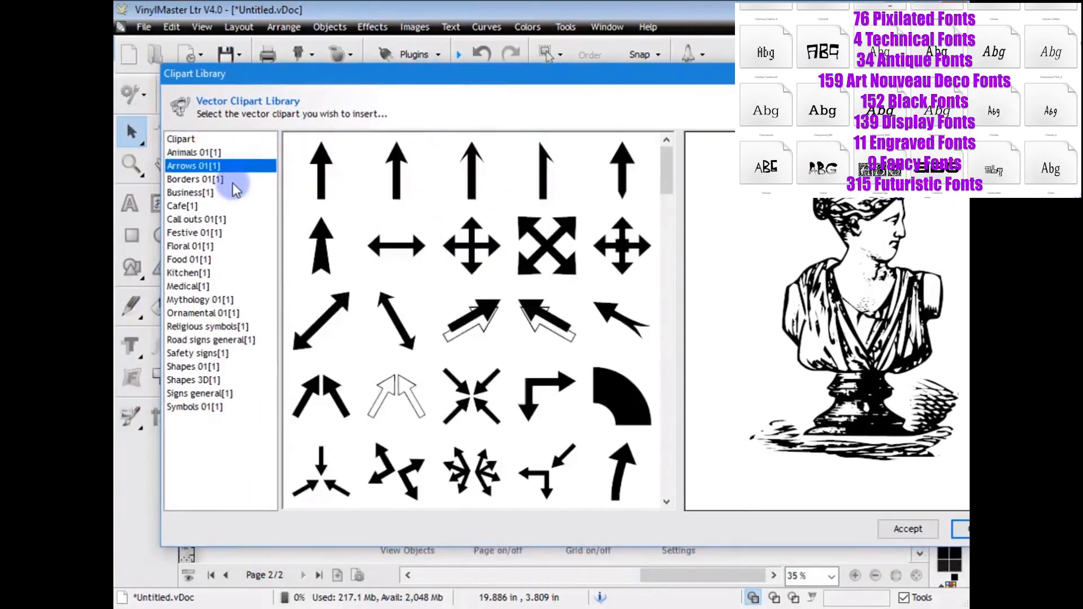
{"action": "left_click", "coordinate": [191, 192]}
{"action": "left_click", "coordinate": [197, 219]}
{"action": "left_click", "coordinate": [188, 259]}
{"action": "left_click", "coordinate": [188, 286]}
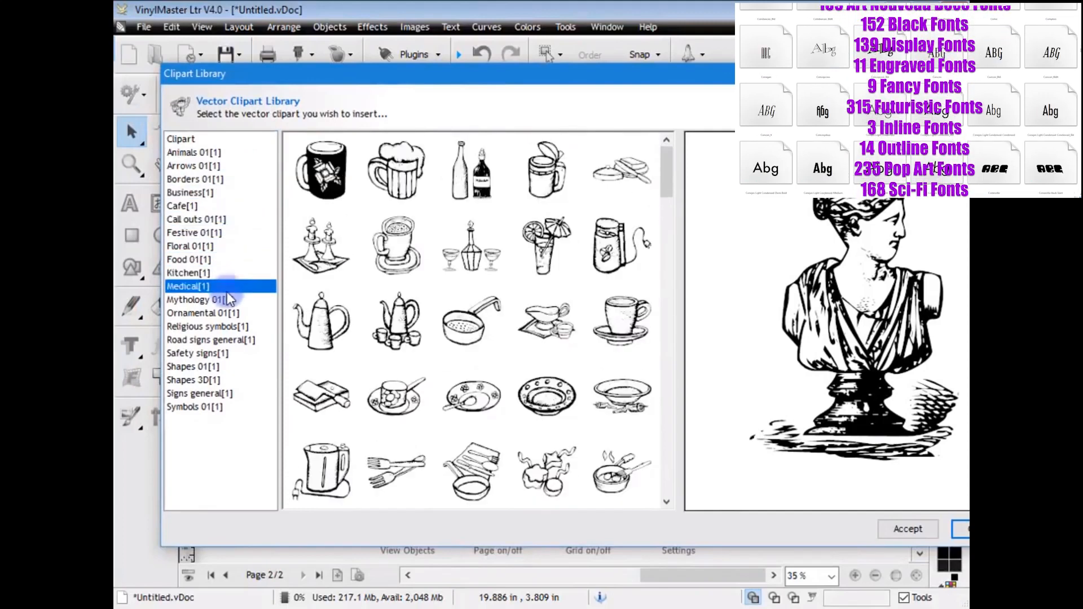
{"action": "left_click", "coordinate": [203, 313]}
{"action": "left_click", "coordinate": [210, 341]}
{"action": "left_click", "coordinate": [622, 321]}
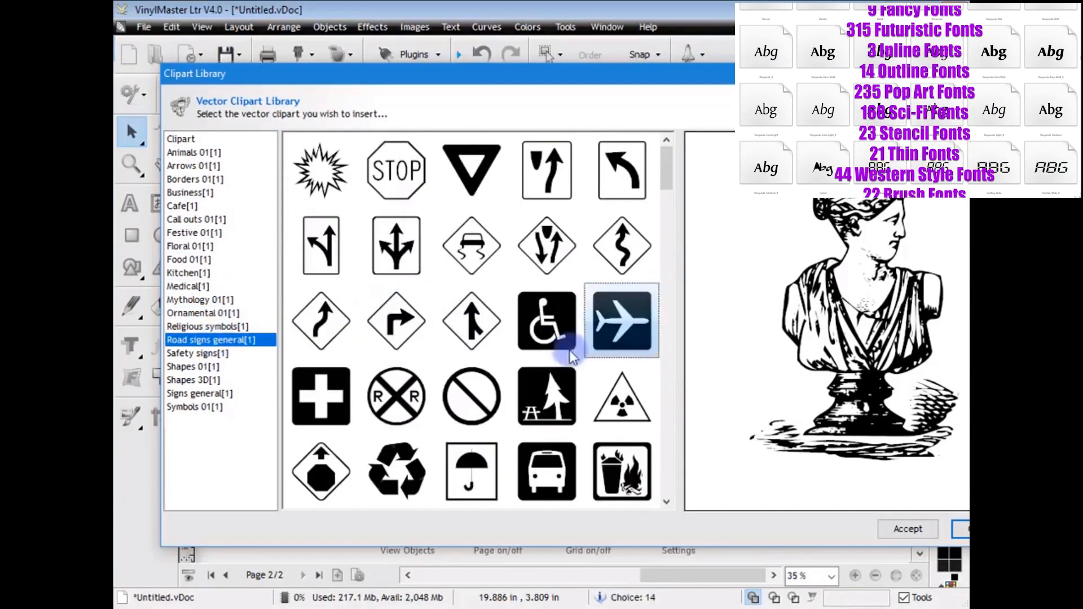
Insert the wheelchair sign near the page top left and check it in wireframe
{"action": "double_click", "coordinate": [547, 321]}
{"action": "left_click", "coordinate": [182, 190]}
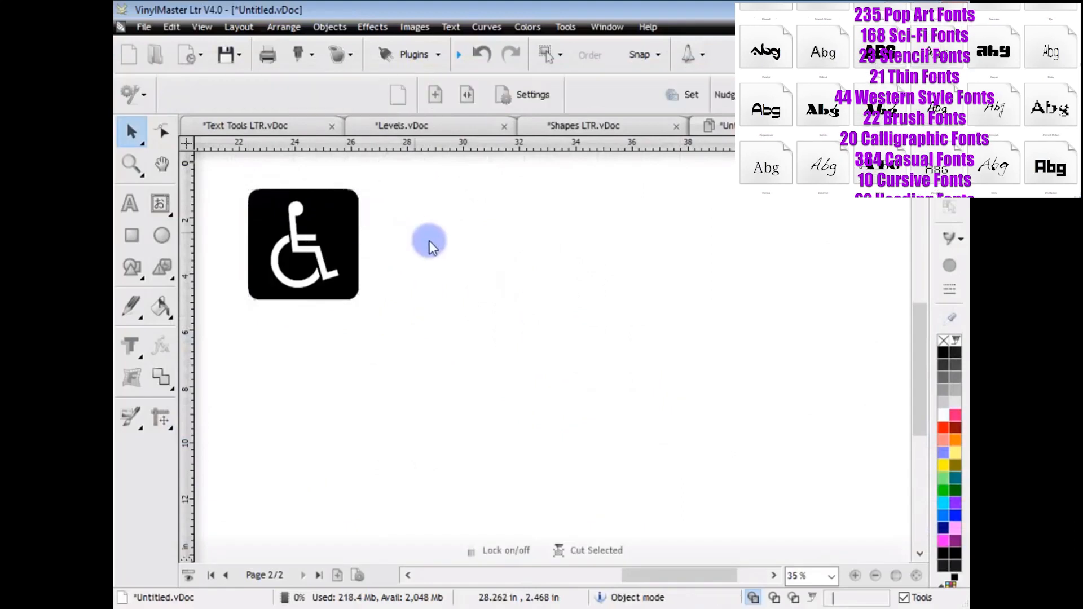
{"action": "left_click", "coordinate": [493, 282]}
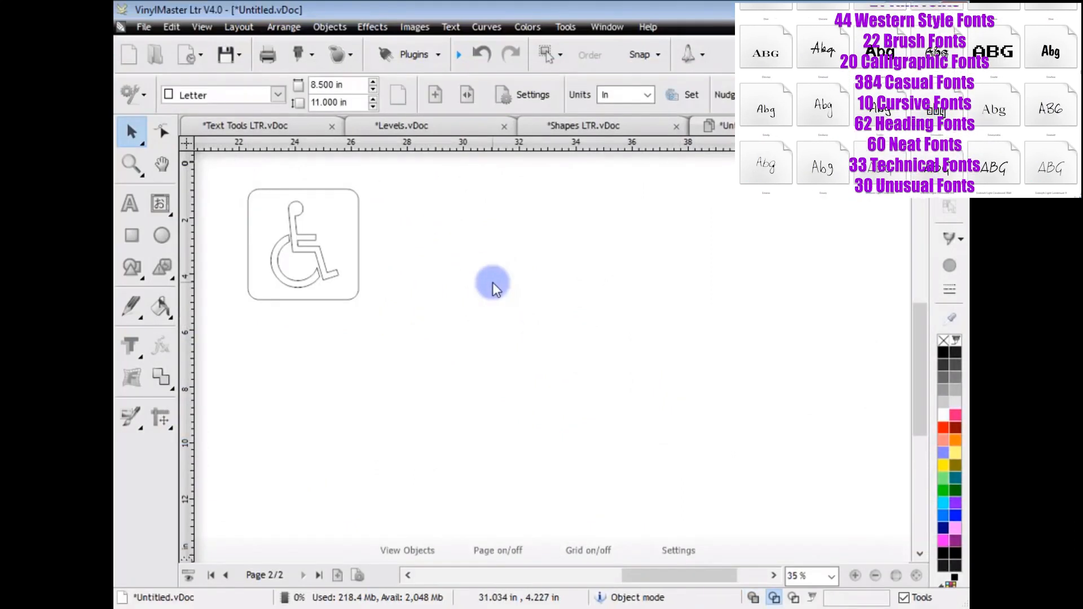
{"action": "key", "text": "F9"}
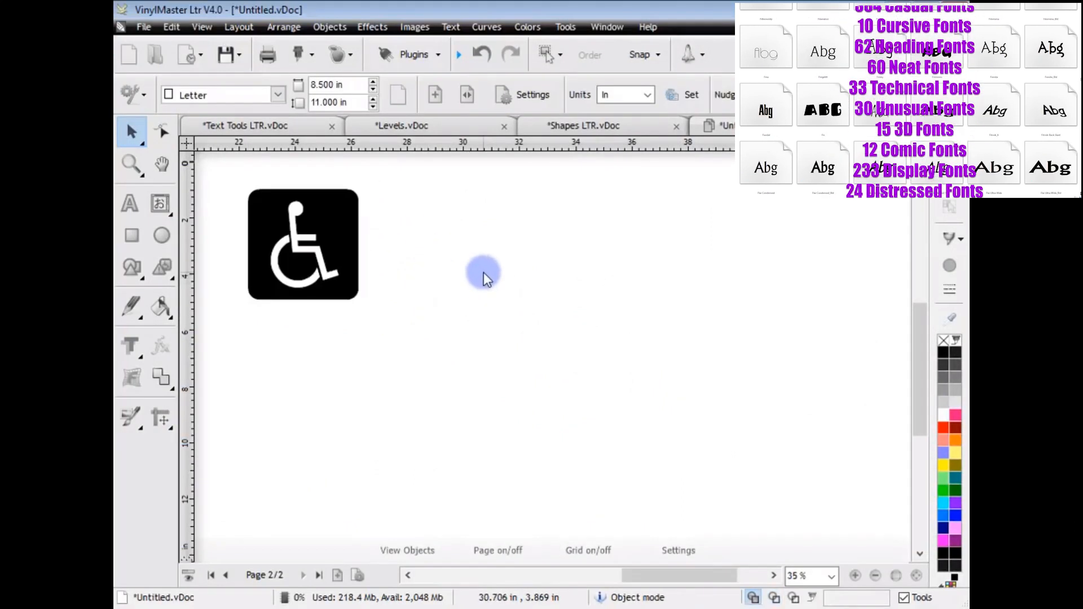
{"action": "left_click", "coordinate": [161, 267]}
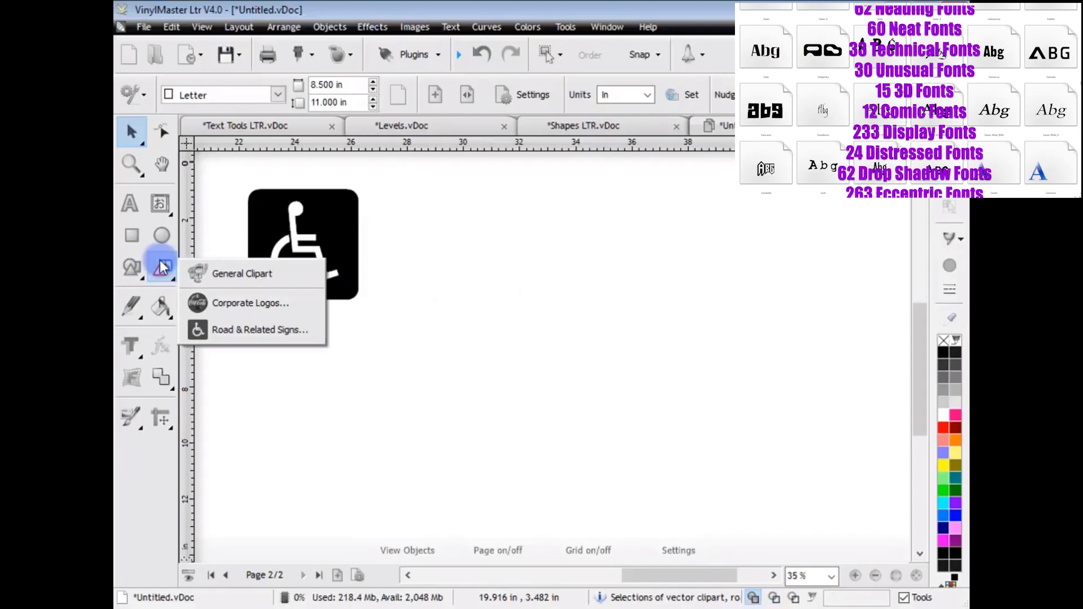
Insert CareerMatch.vClip from the Car-Cb corporate logos folder beside the wheelchair sign
{"action": "left_click", "coordinate": [300, 295]}
{"action": "double_click", "coordinate": [436, 360]}
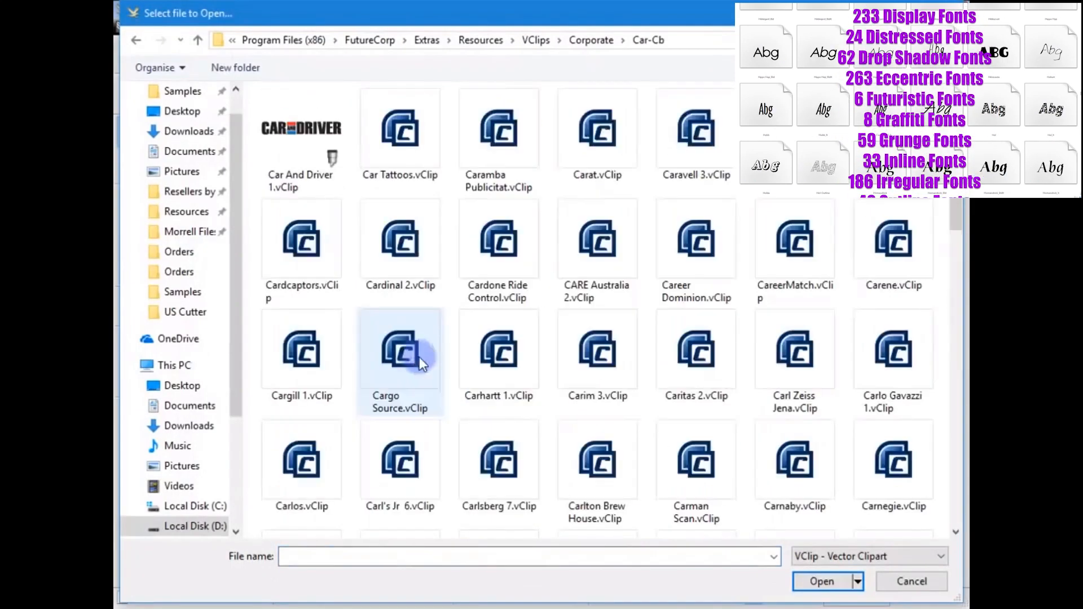
{"action": "double_click", "coordinate": [800, 246]}
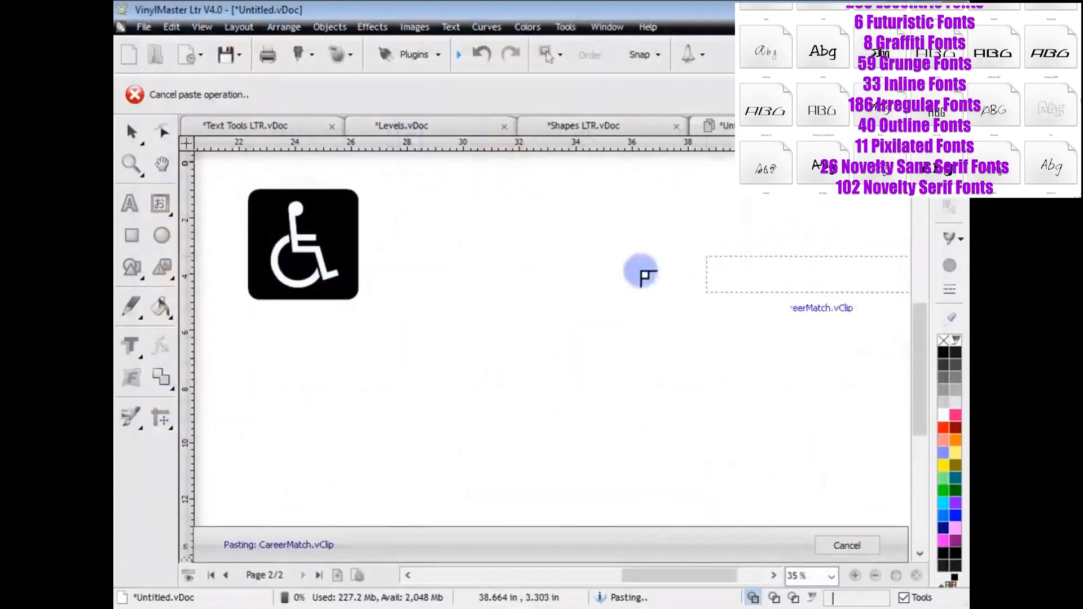
{"action": "left_click", "coordinate": [381, 190]}
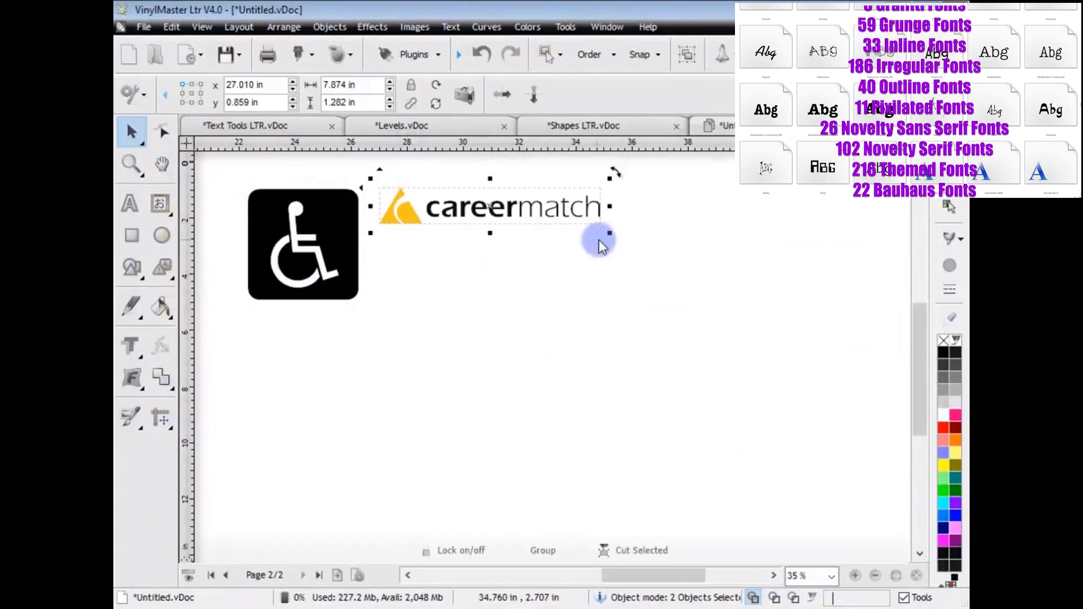
{"action": "left_click", "coordinate": [738, 340]}
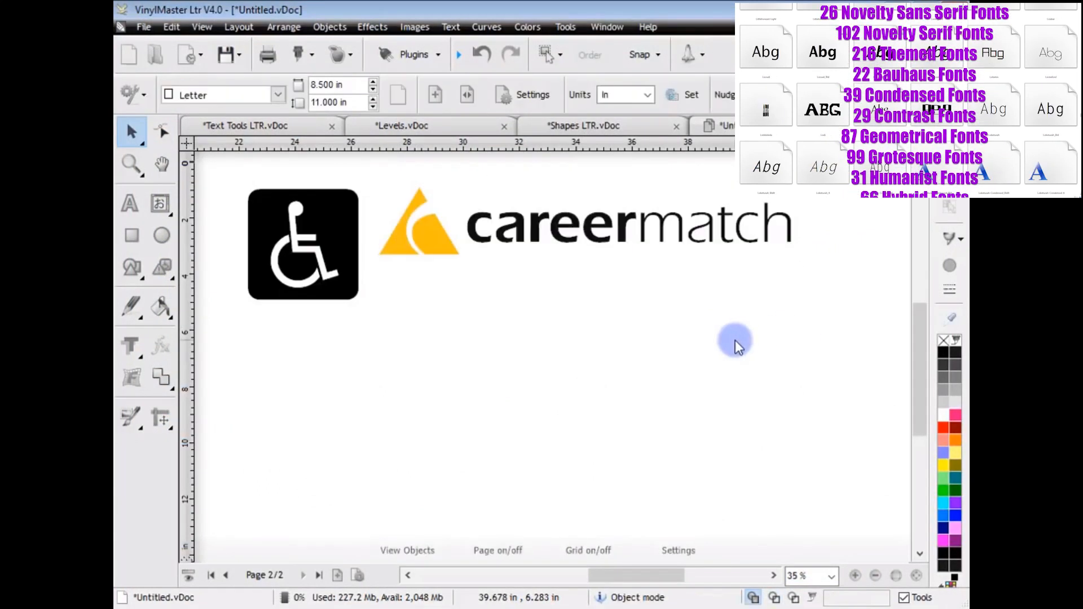
{"action": "left_click", "coordinate": [163, 268]}
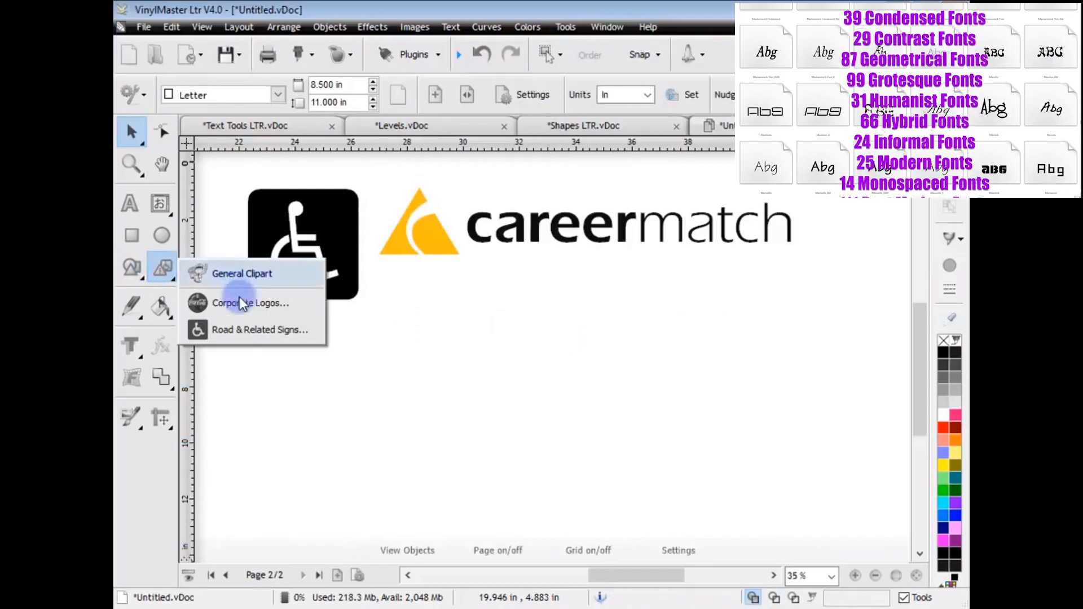
Browse Road & Related Signs to the Pedestrian Signs folder shown as large icons
{"action": "left_click", "coordinate": [259, 329]}
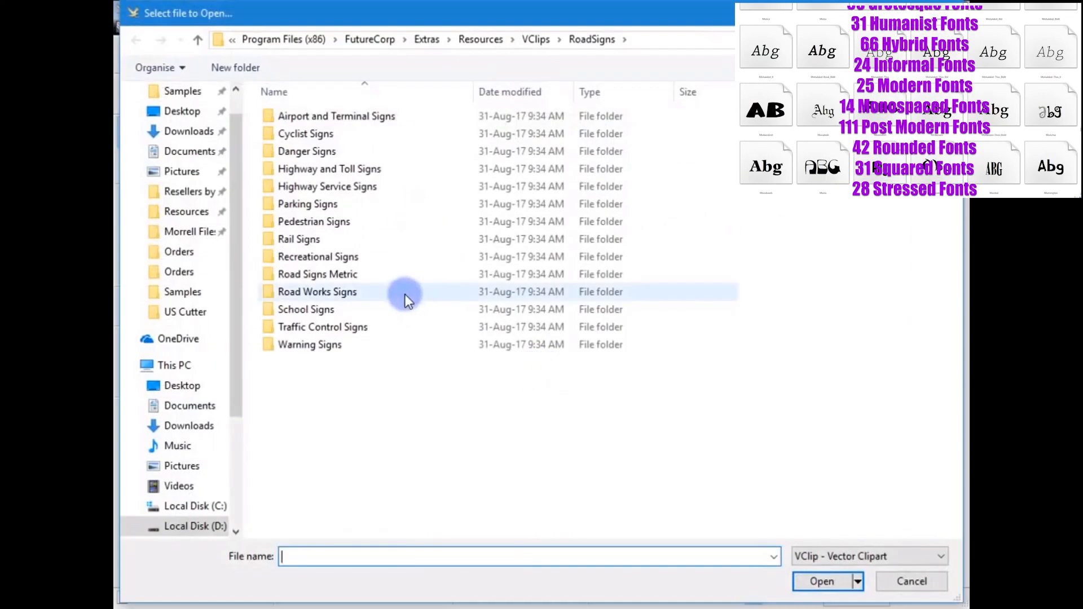
{"action": "double_click", "coordinate": [316, 221]}
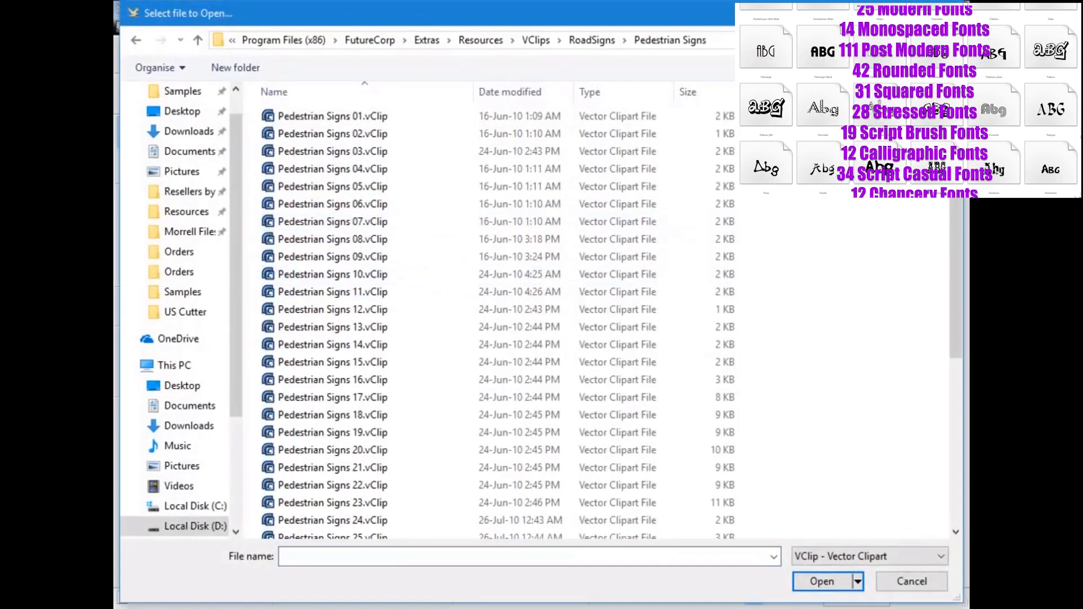
{"action": "left_click", "coordinate": [930, 67]}
{"action": "left_click", "coordinate": [880, 110]}
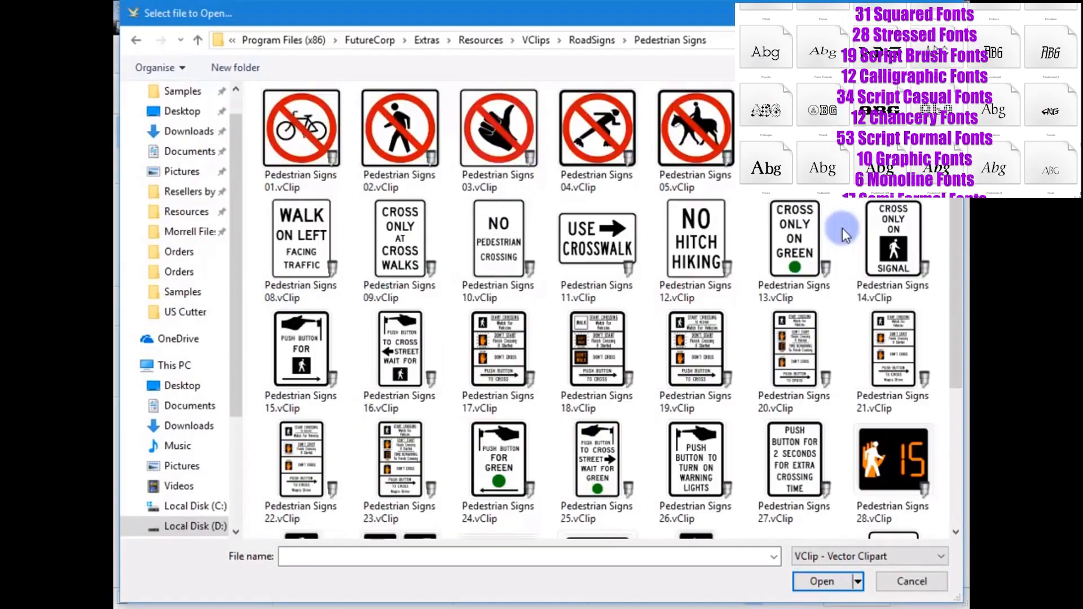
Insert Pedestrian Signs 03, the no-hitchhiking sign, below the CareerMatch logo
{"action": "double_click", "coordinate": [498, 136]}
{"action": "left_click_drag", "start_coordinate": [361, 307], "coordinate": [376, 274]}
{"action": "left_click", "coordinate": [376, 274]}
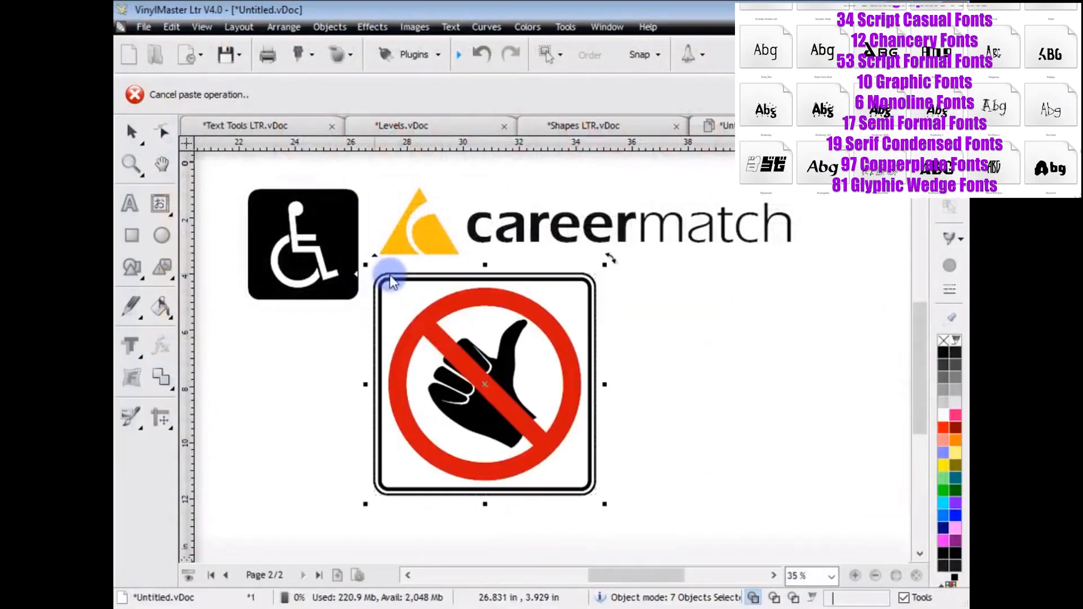